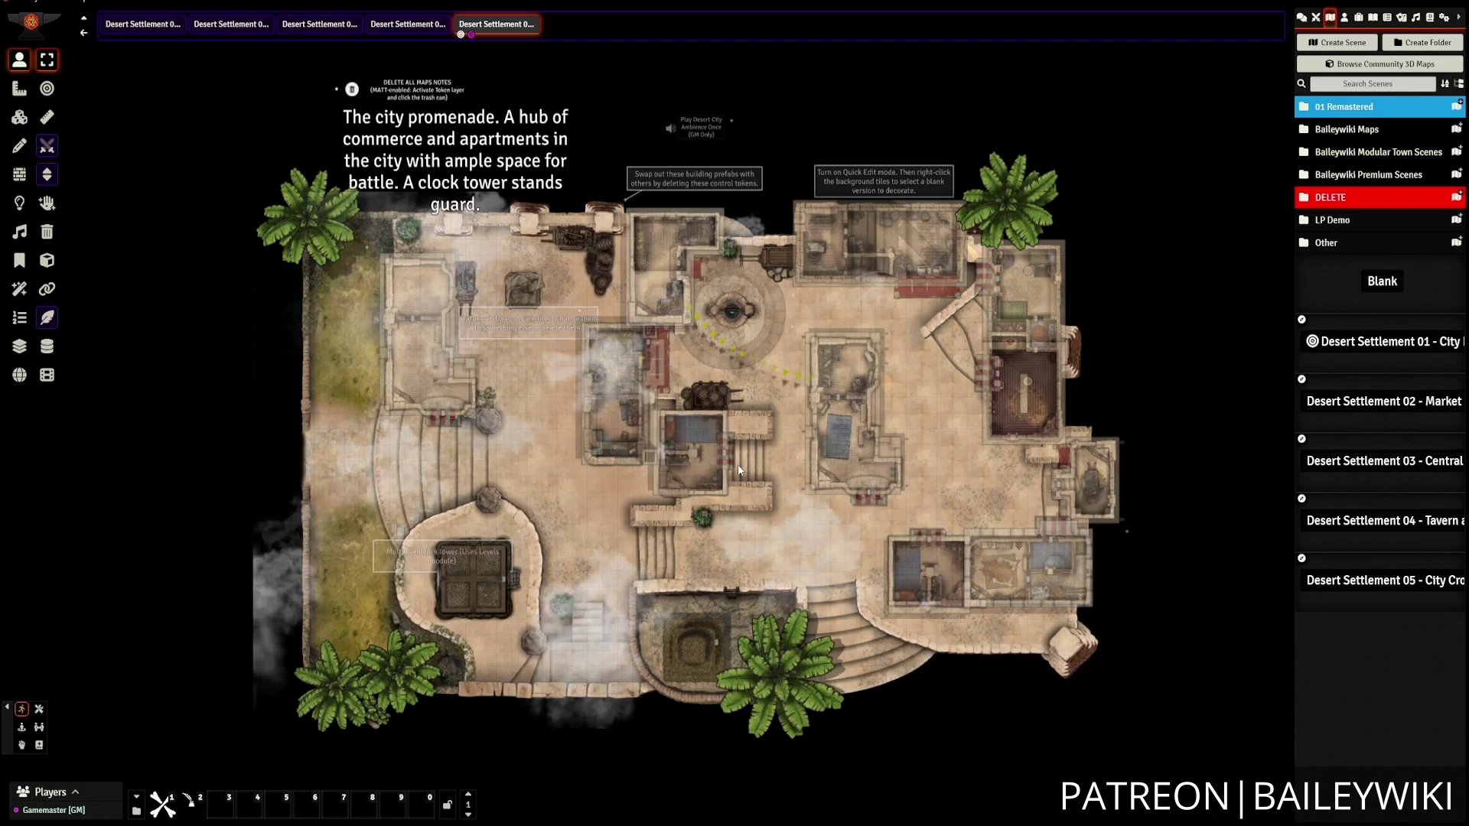
Preload the Market Square, Central Square, Tavern and Inn, and City Crossing scenes, then return to City Promenade.
click(1387, 406)
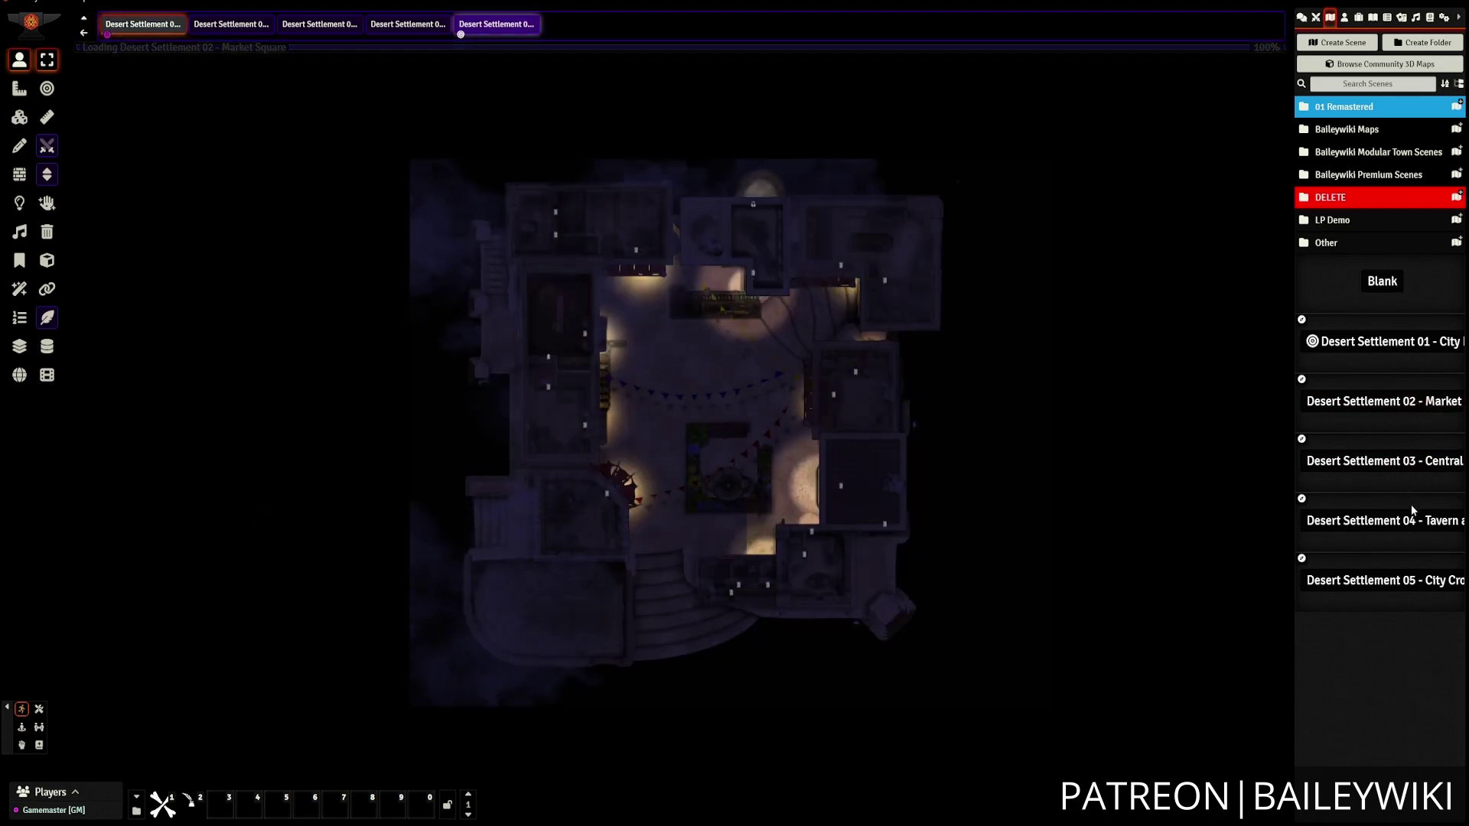
click(1324, 463)
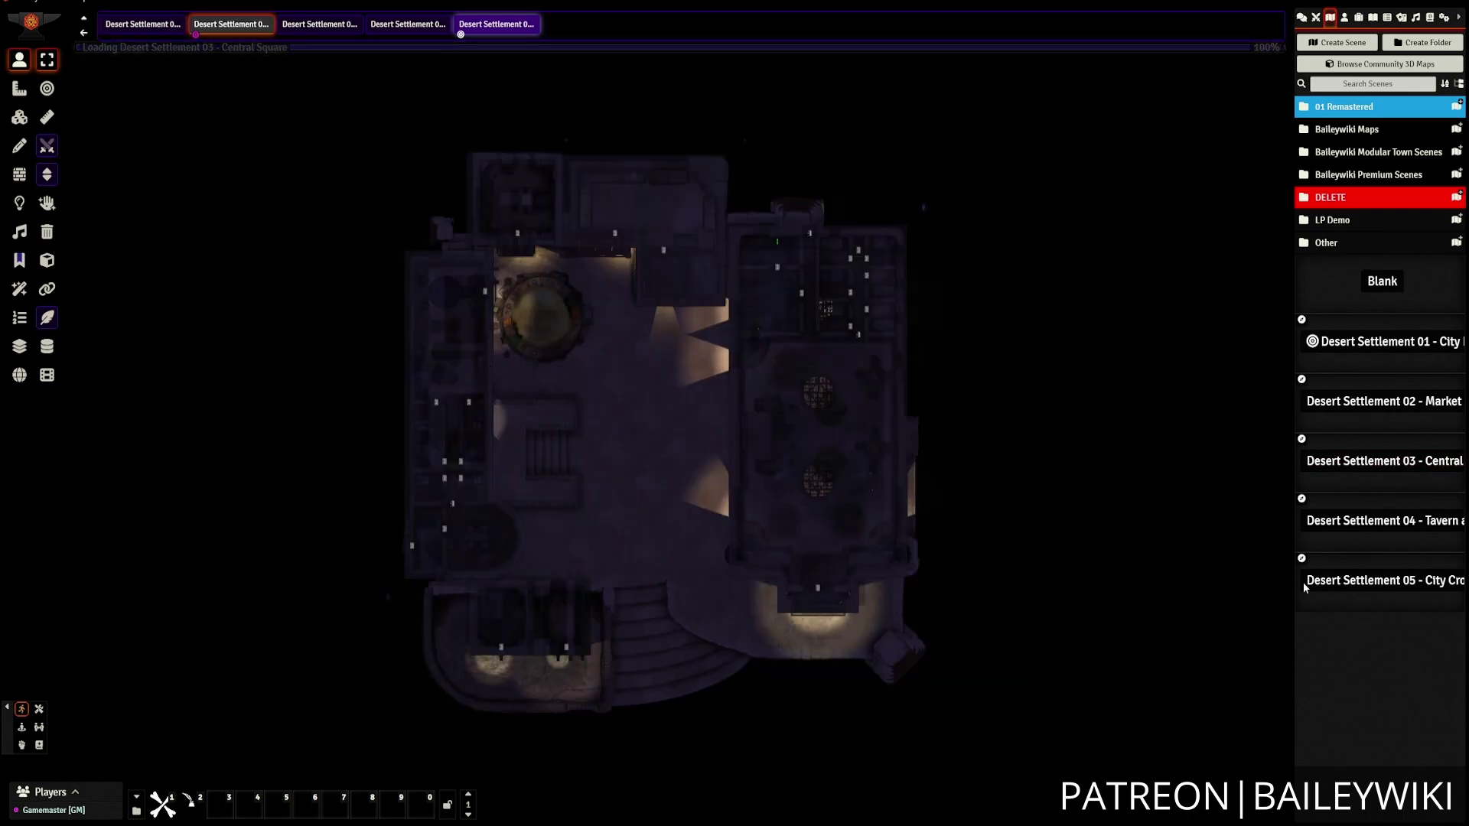
click(1374, 520)
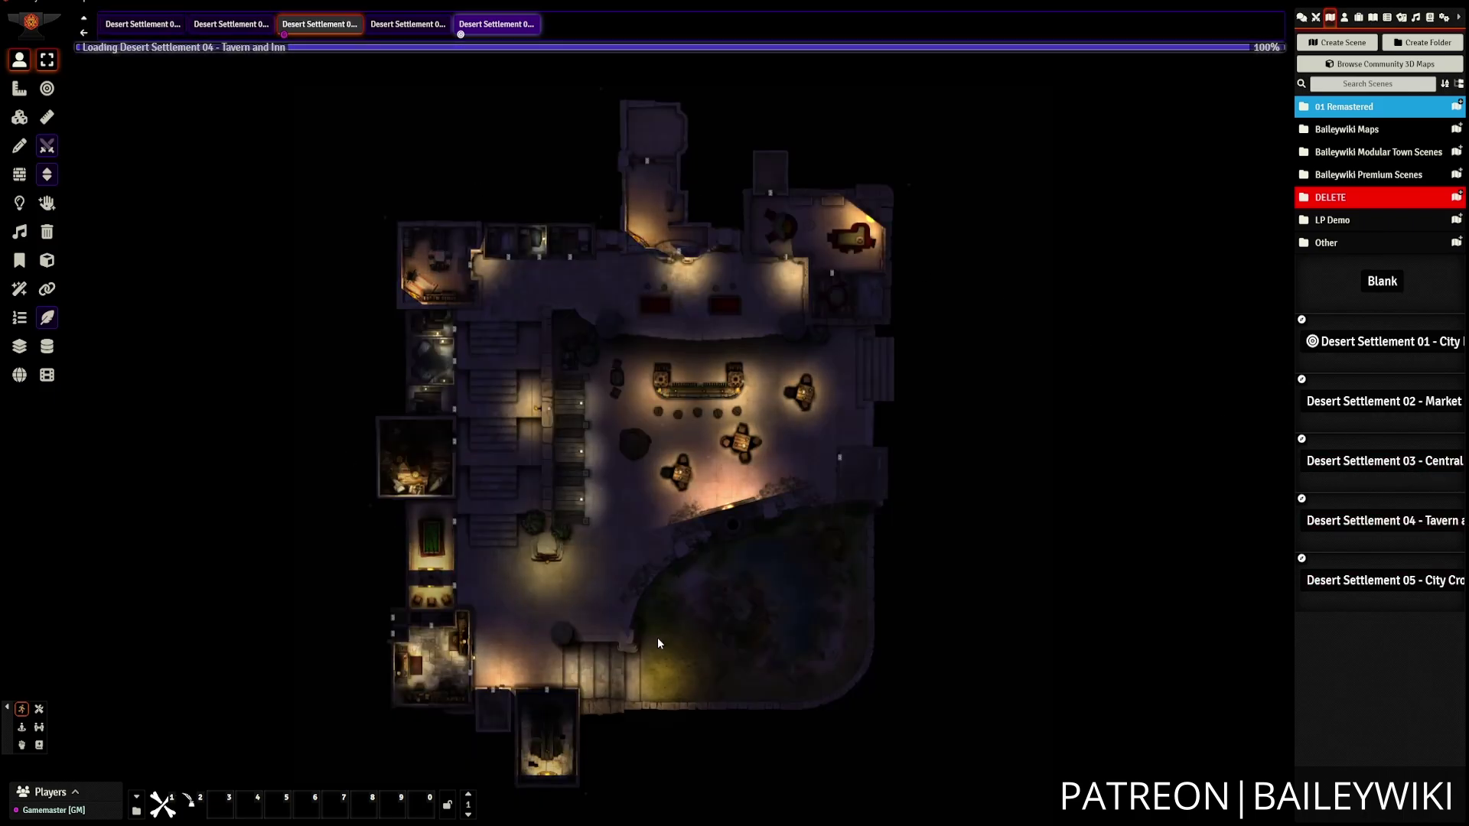
click(1408, 582)
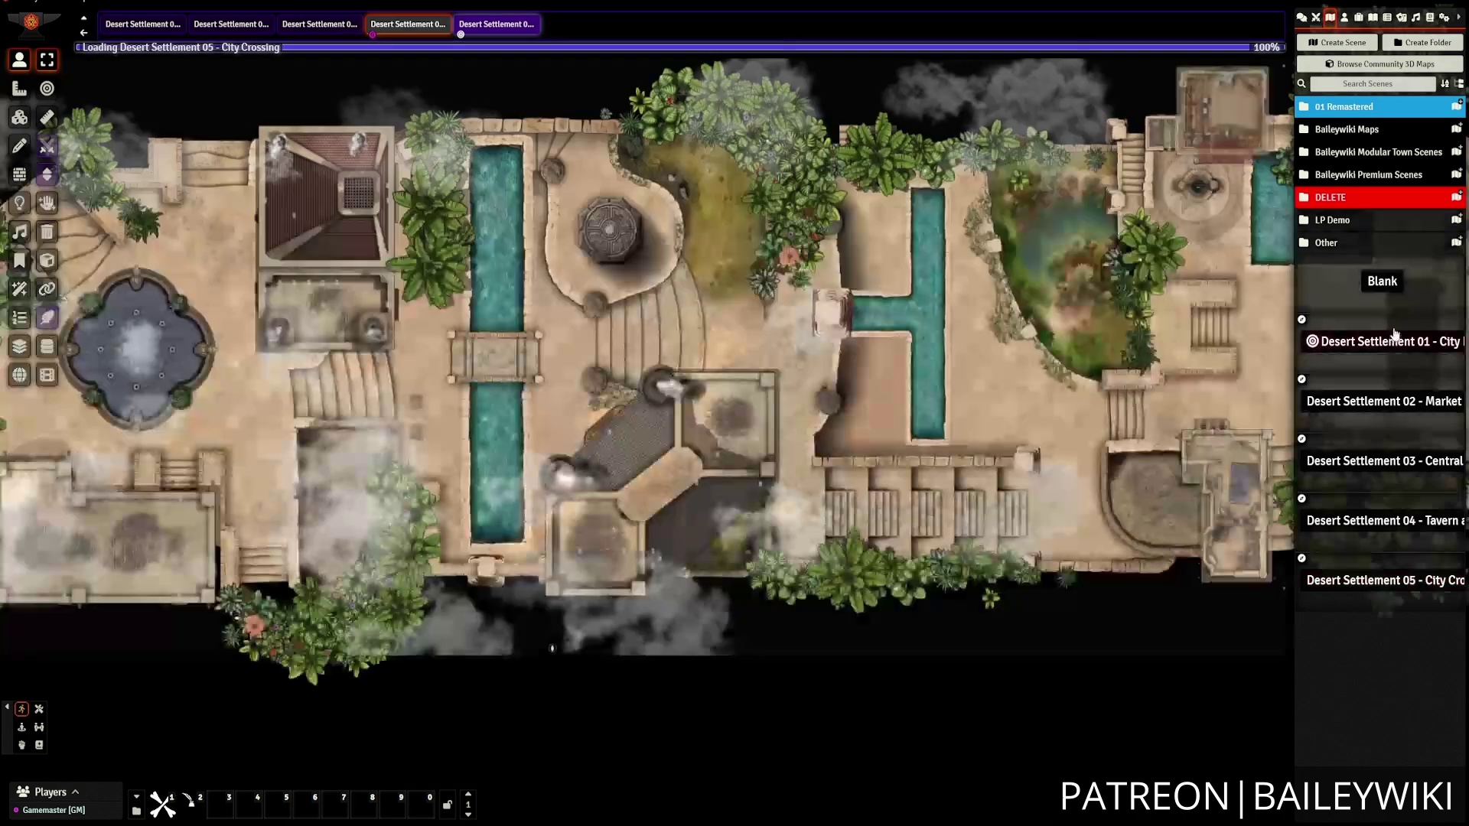
click(1393, 342)
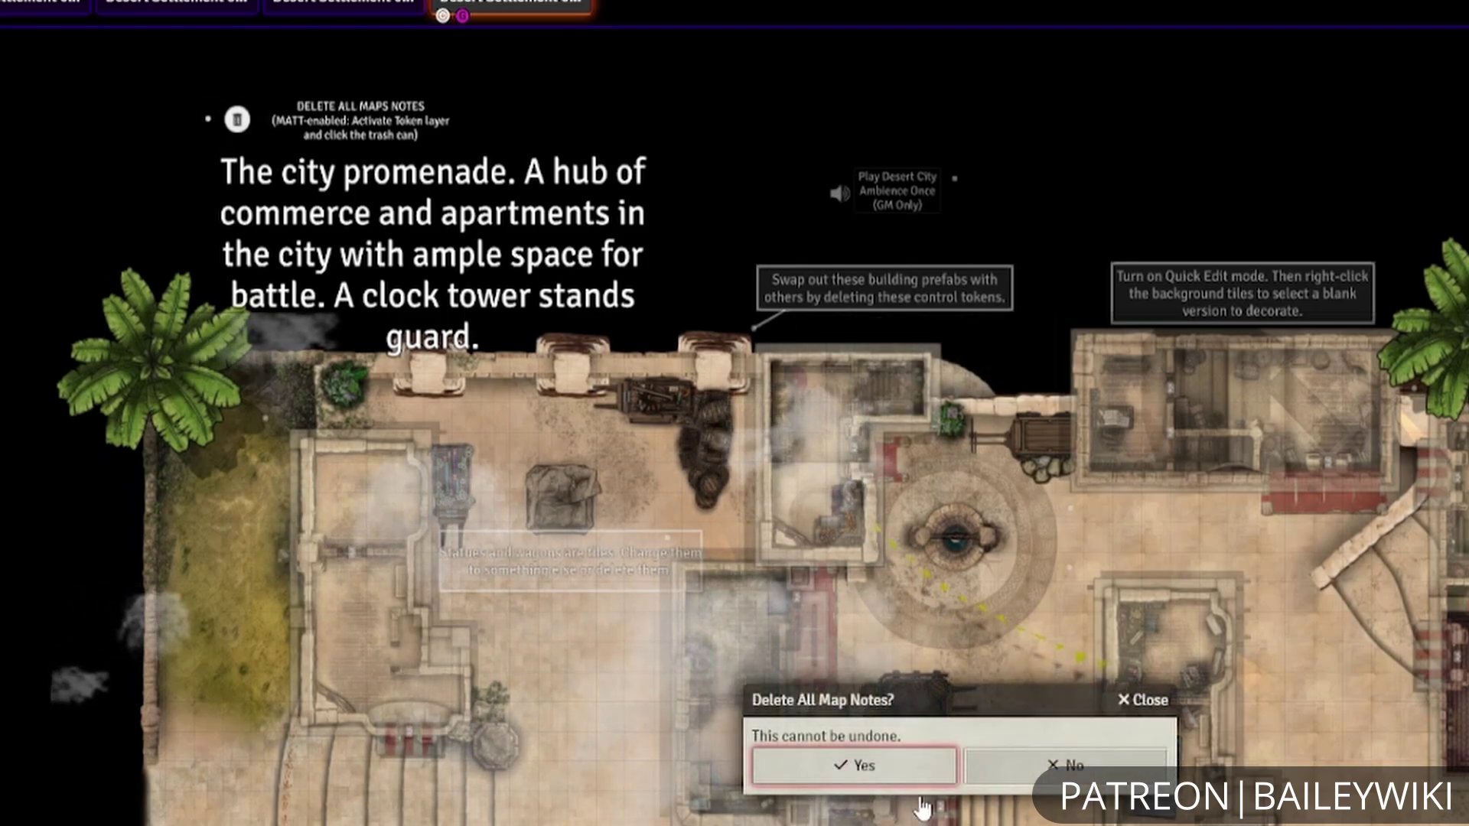
Delete all City Promenade map notes, then inspect the black-square.png tile's settings without changes.
click(858, 765)
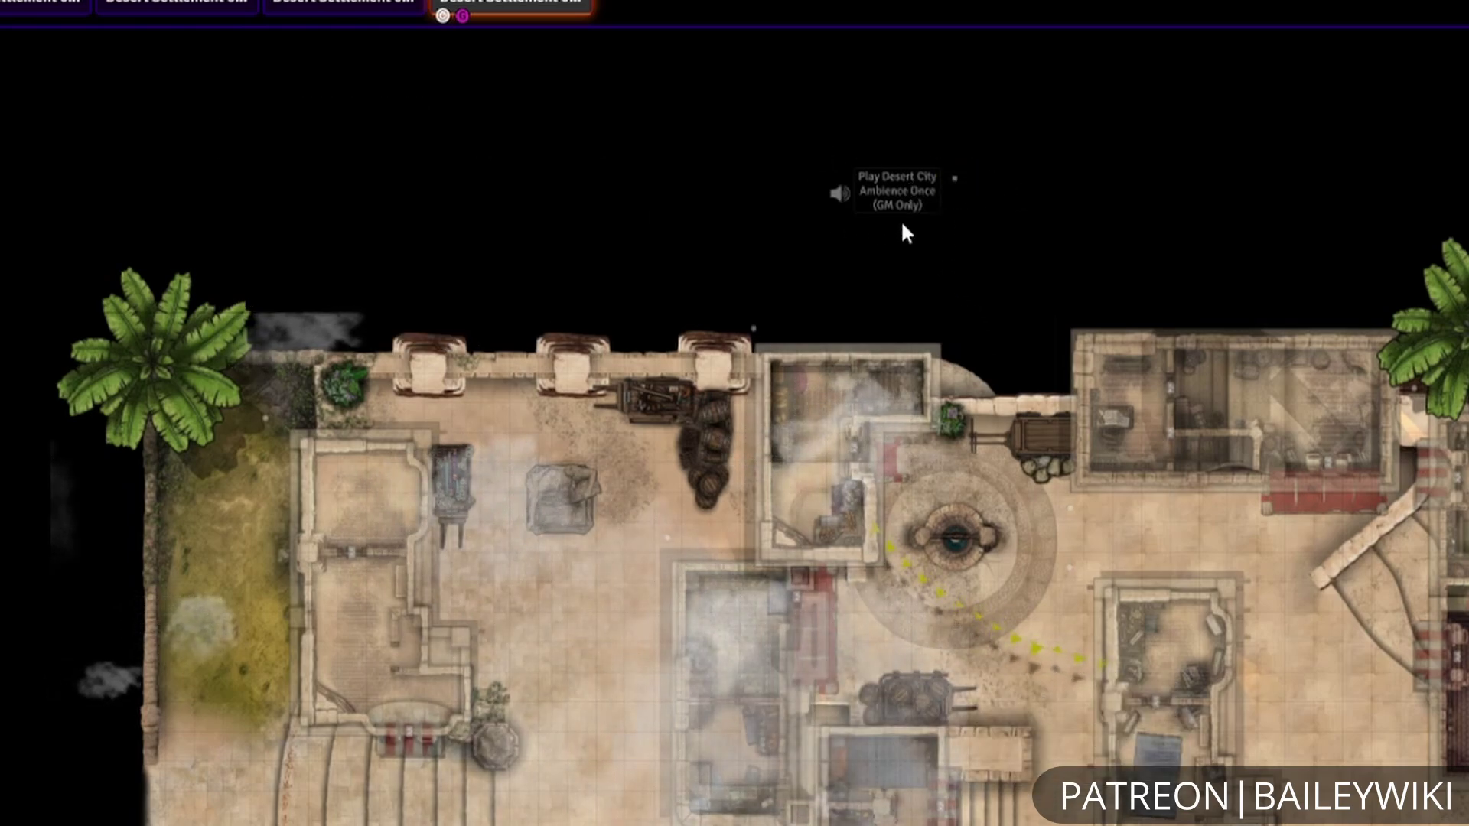
click(954, 178)
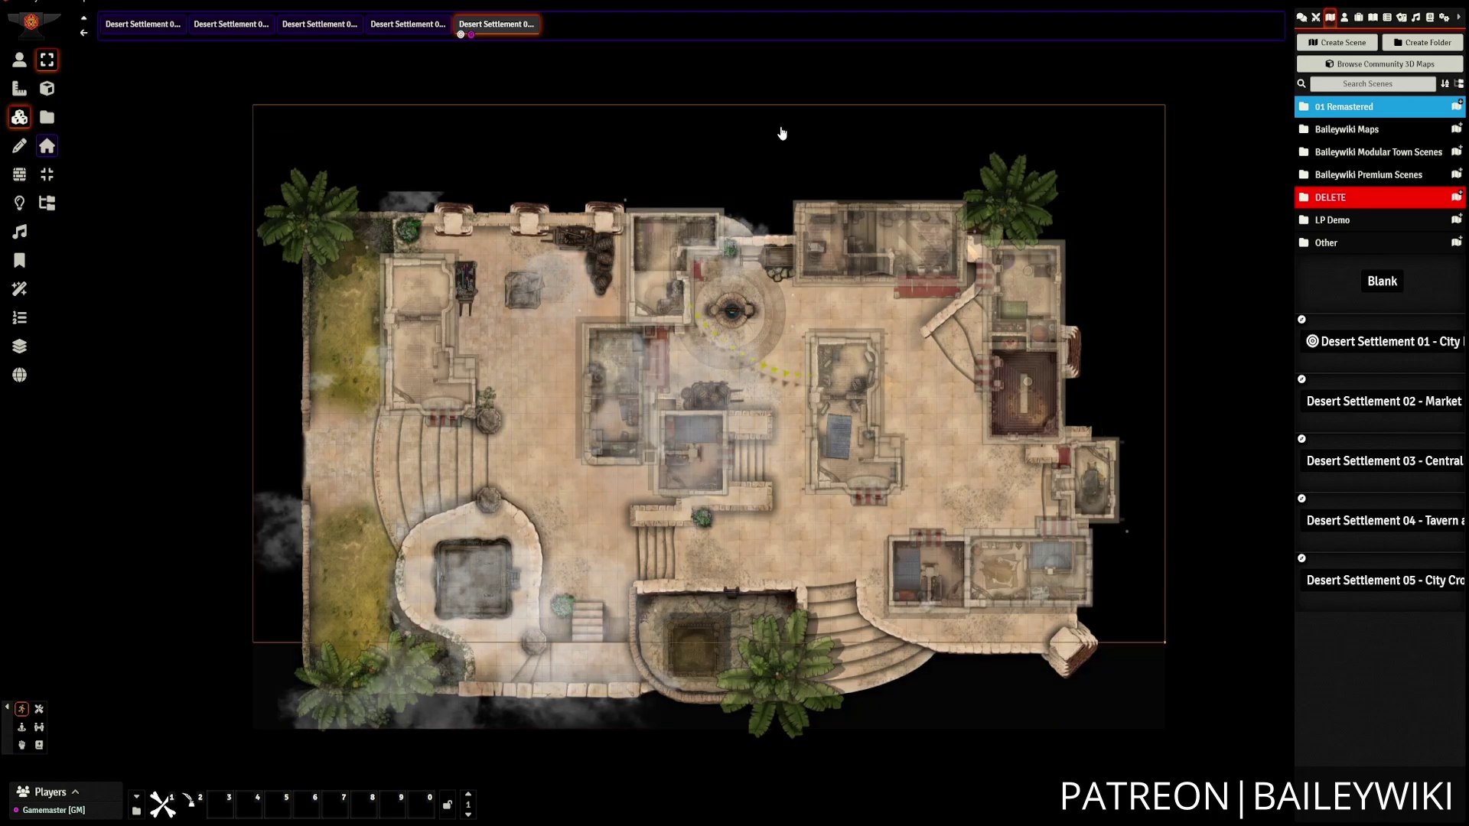
double_click(911, 131)
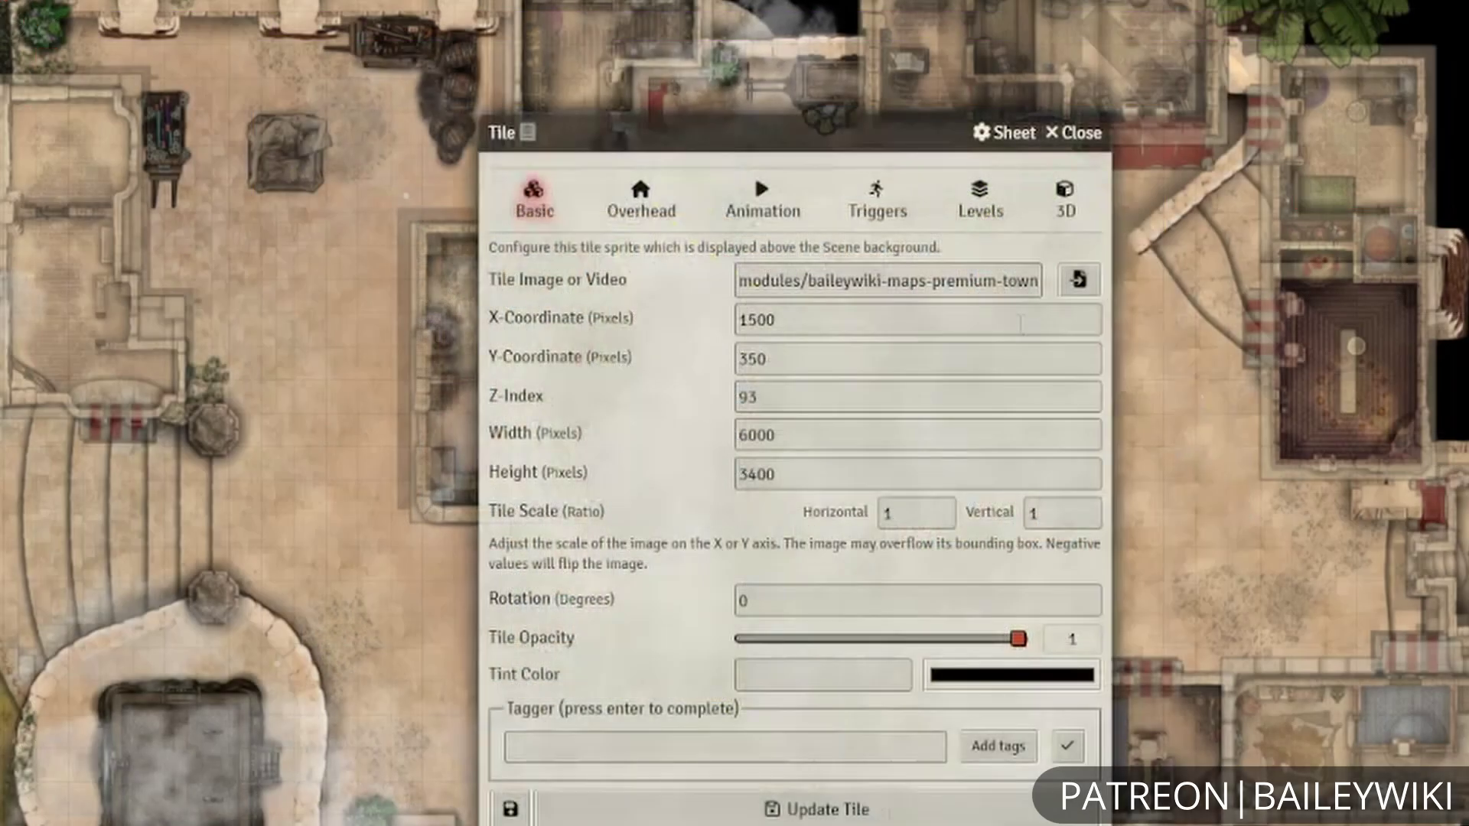
click(956, 281)
key(End)
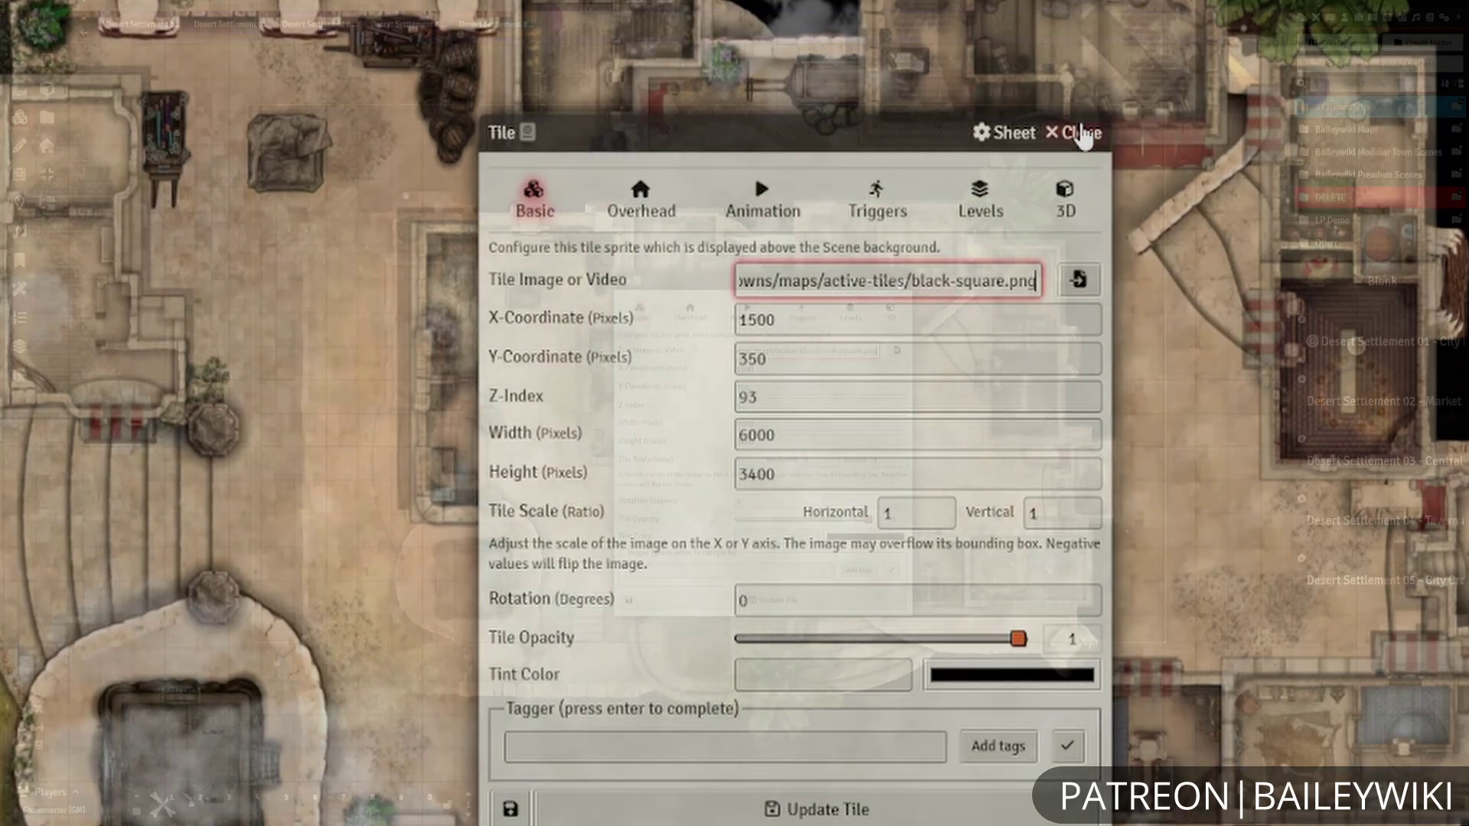
click(1079, 133)
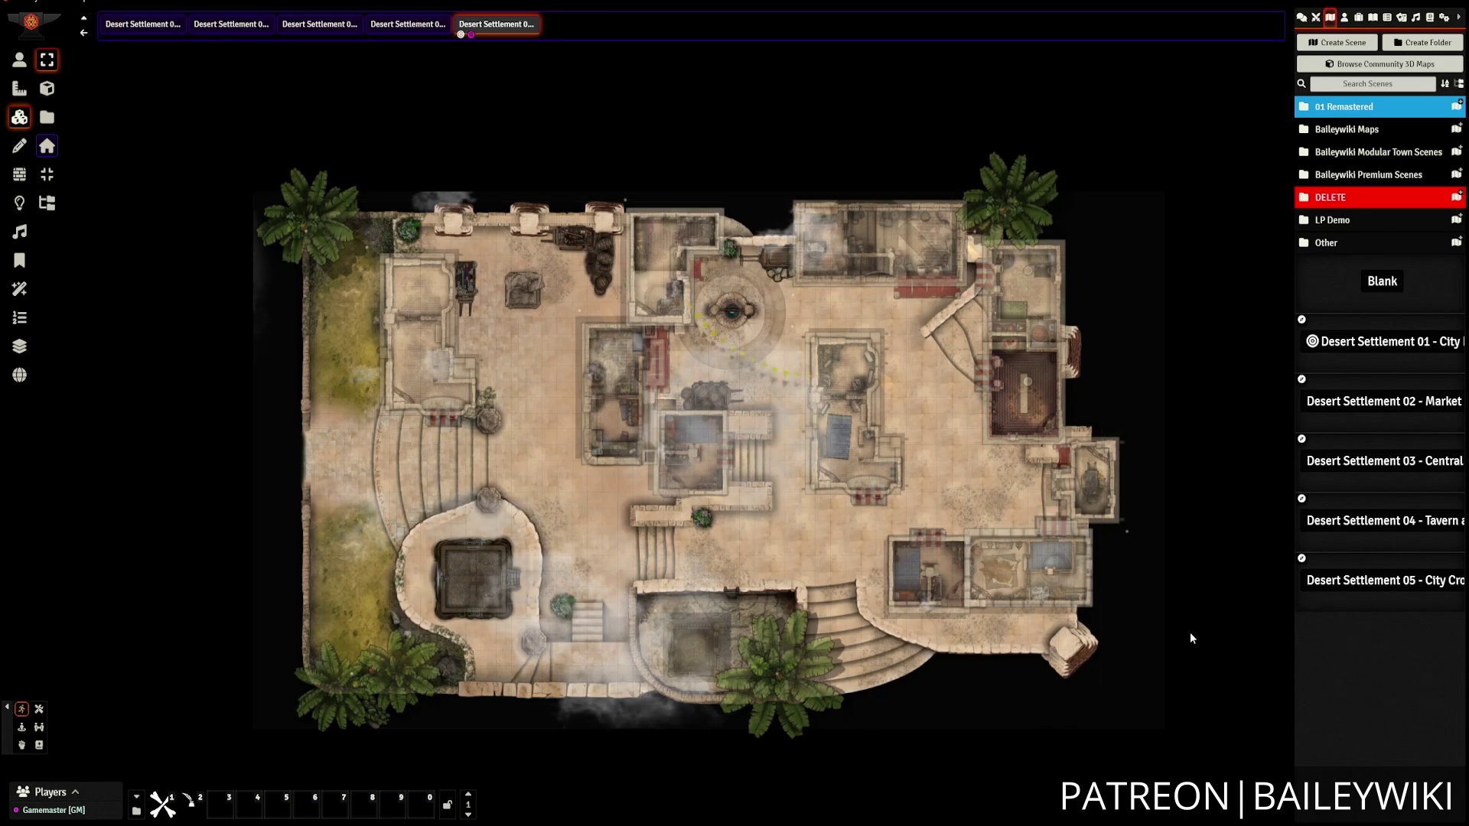
In the Tile Combiner, keep All Tiles and the assets/tile-combiner/desert-city output folder.
click(47, 176)
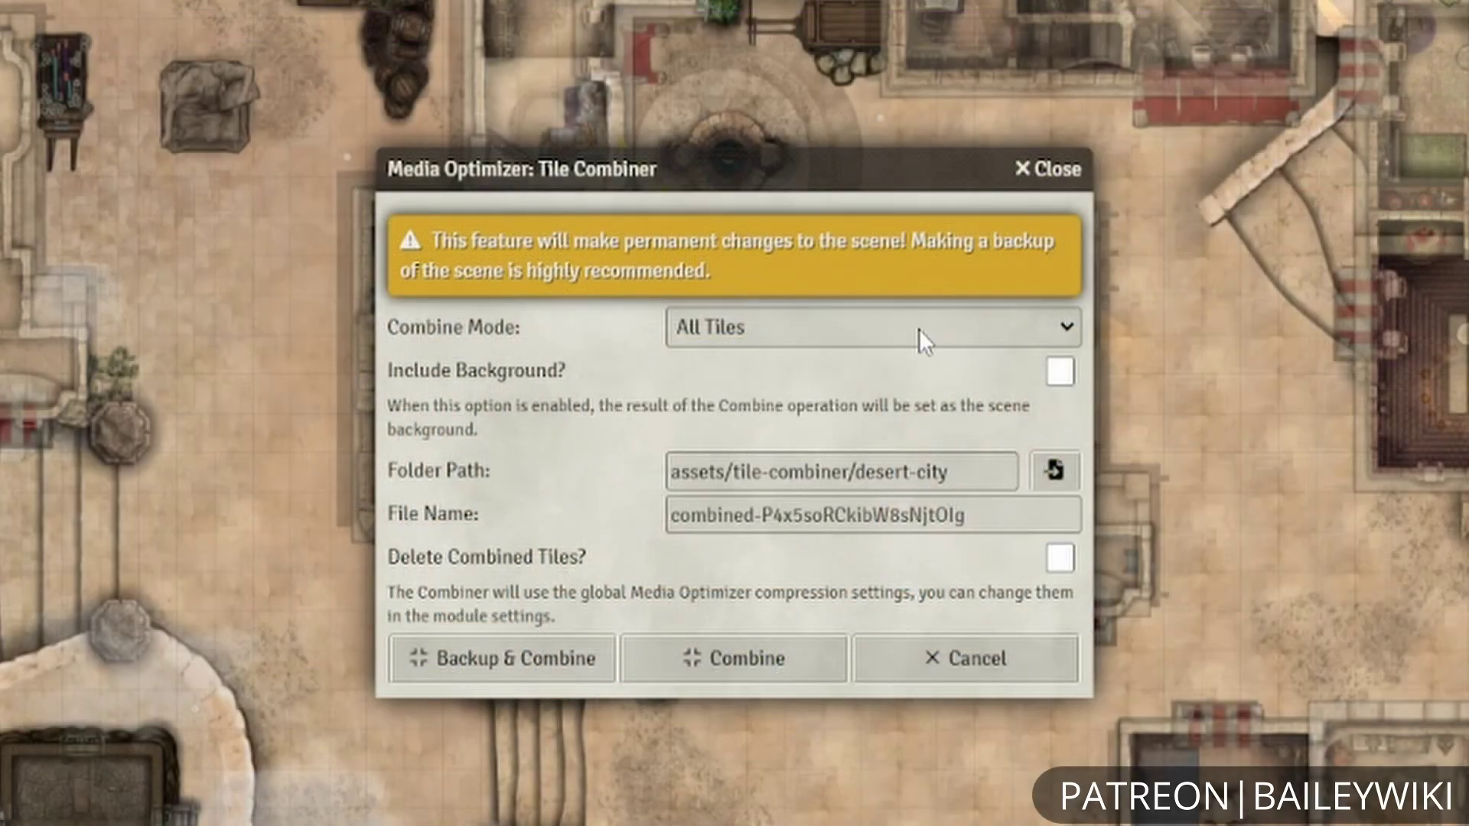
click(919, 333)
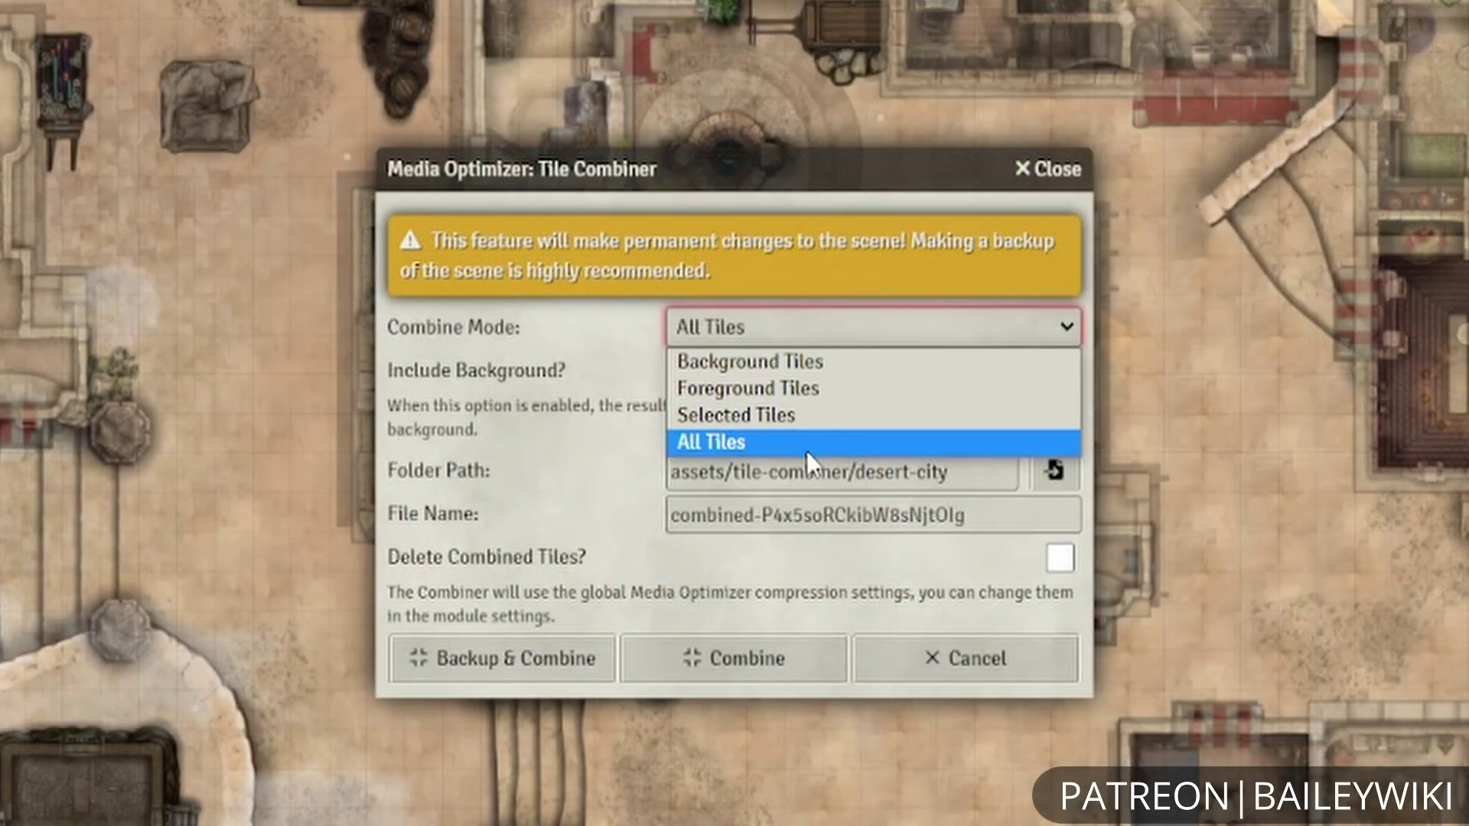
click(886, 327)
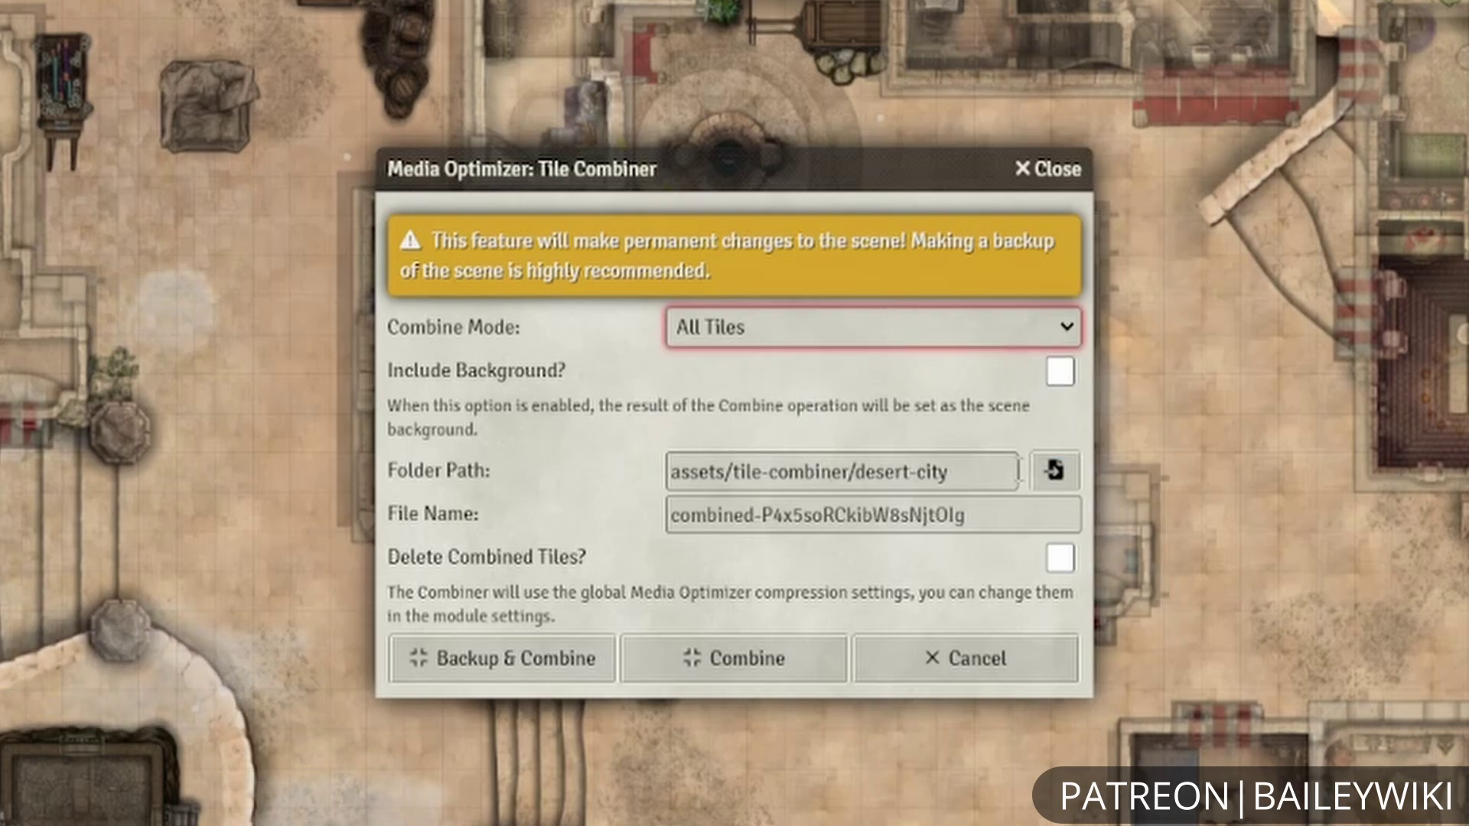
click(1055, 470)
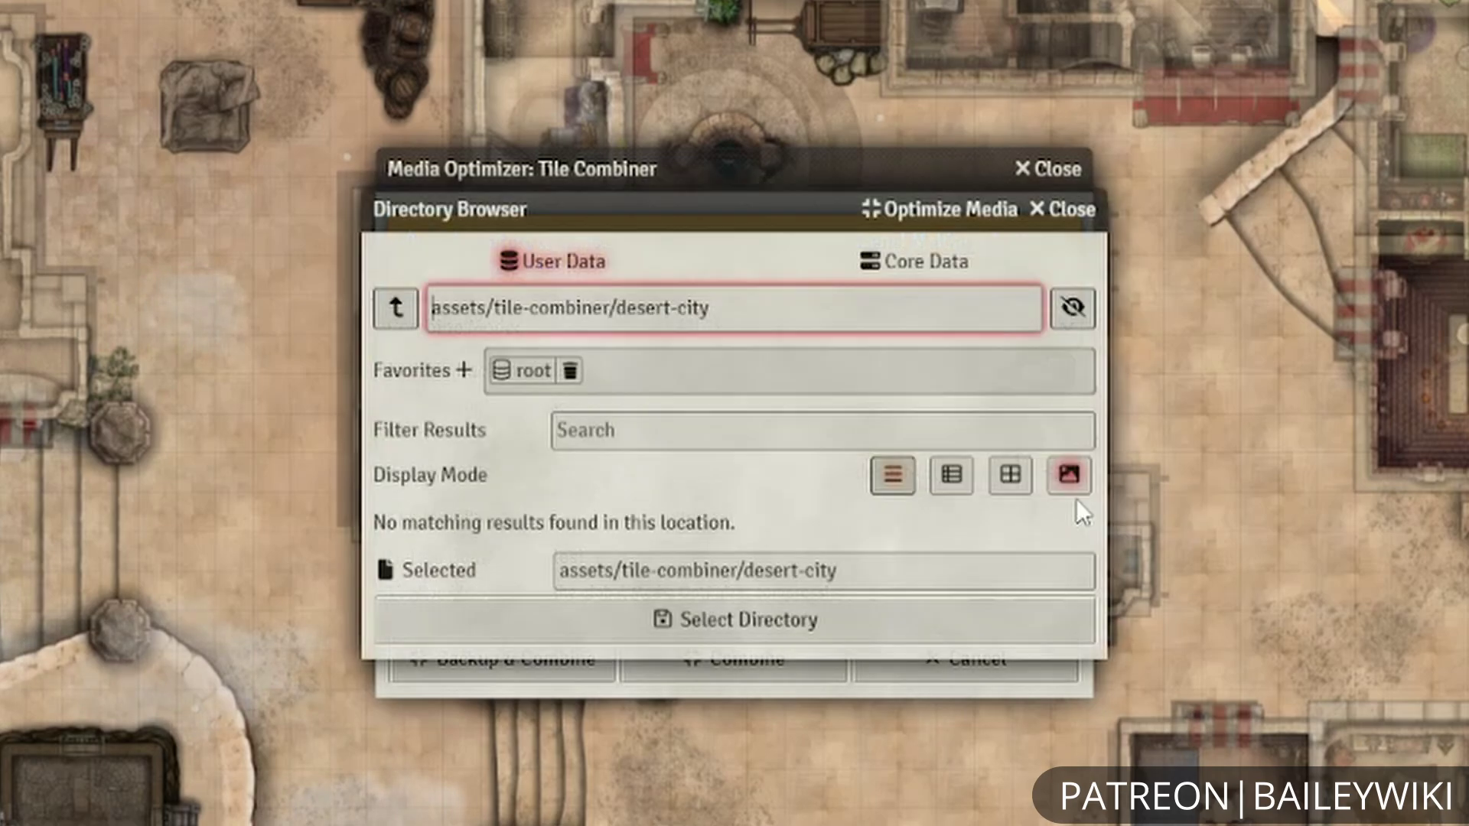
click(1060, 210)
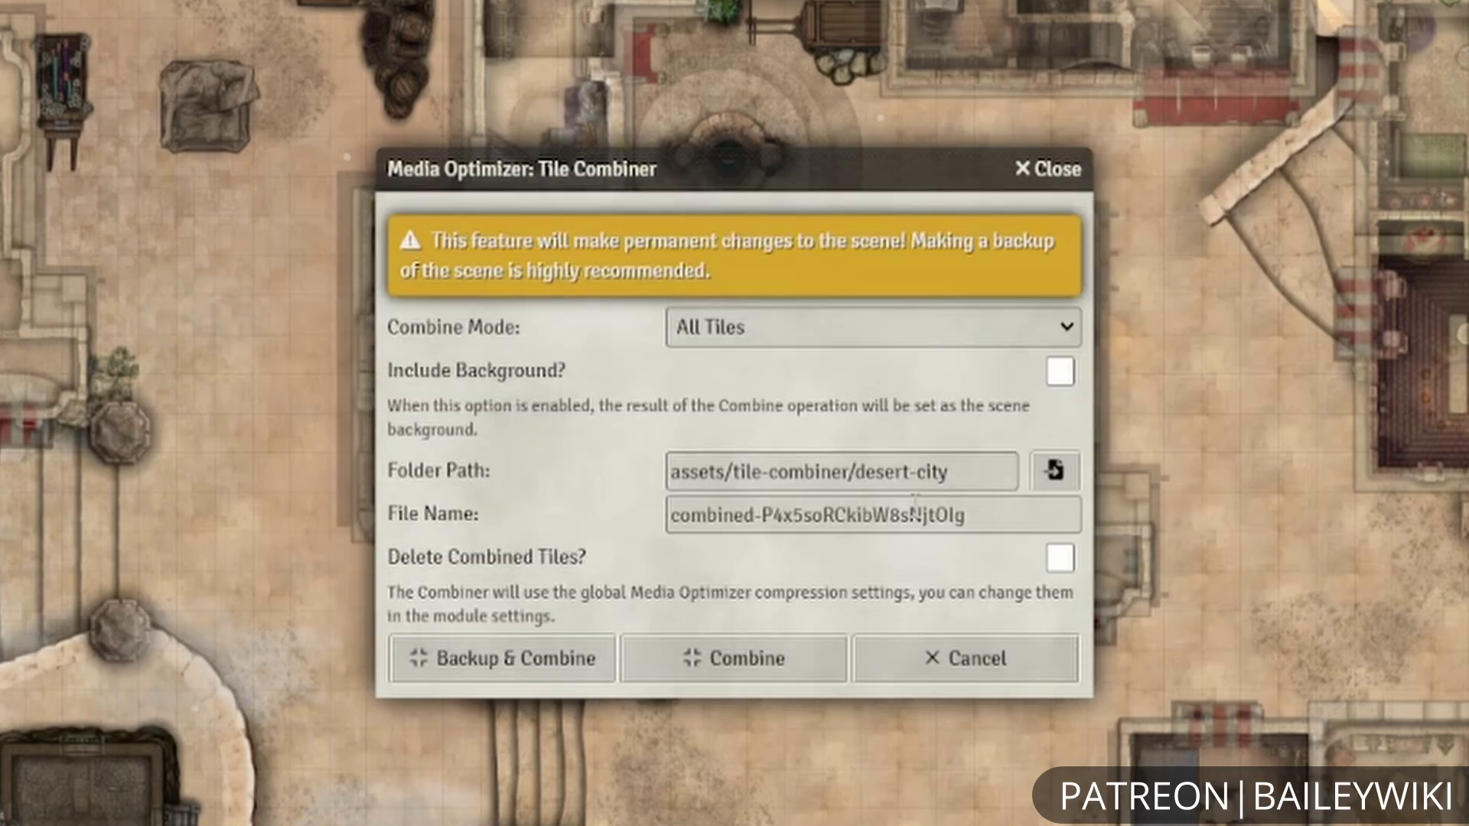
Name the output 01-city-promenade, then combine the tiles and confirm.
click(968, 497)
key(ctrl+a)
text(0)
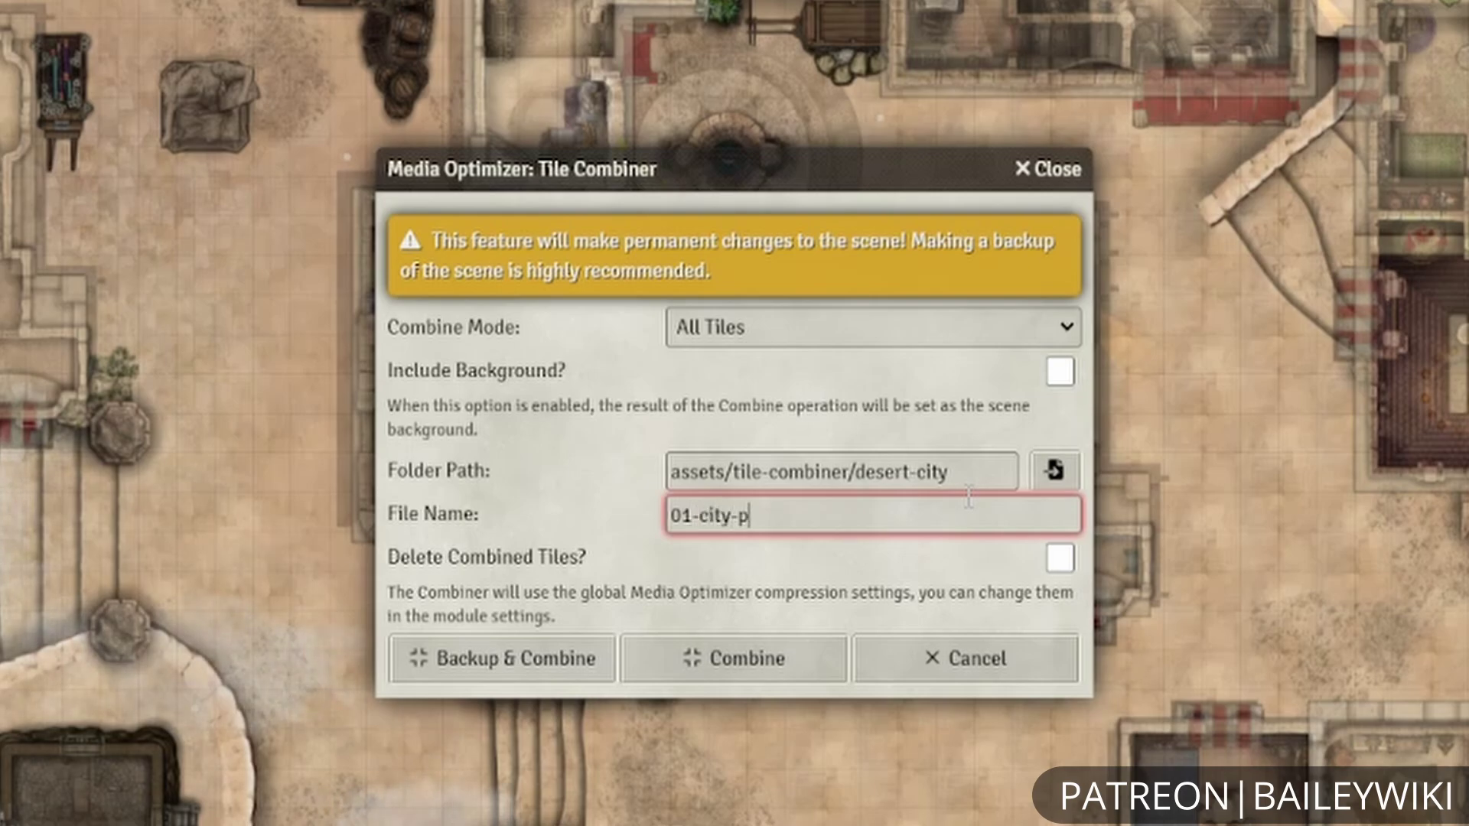
click(839, 559)
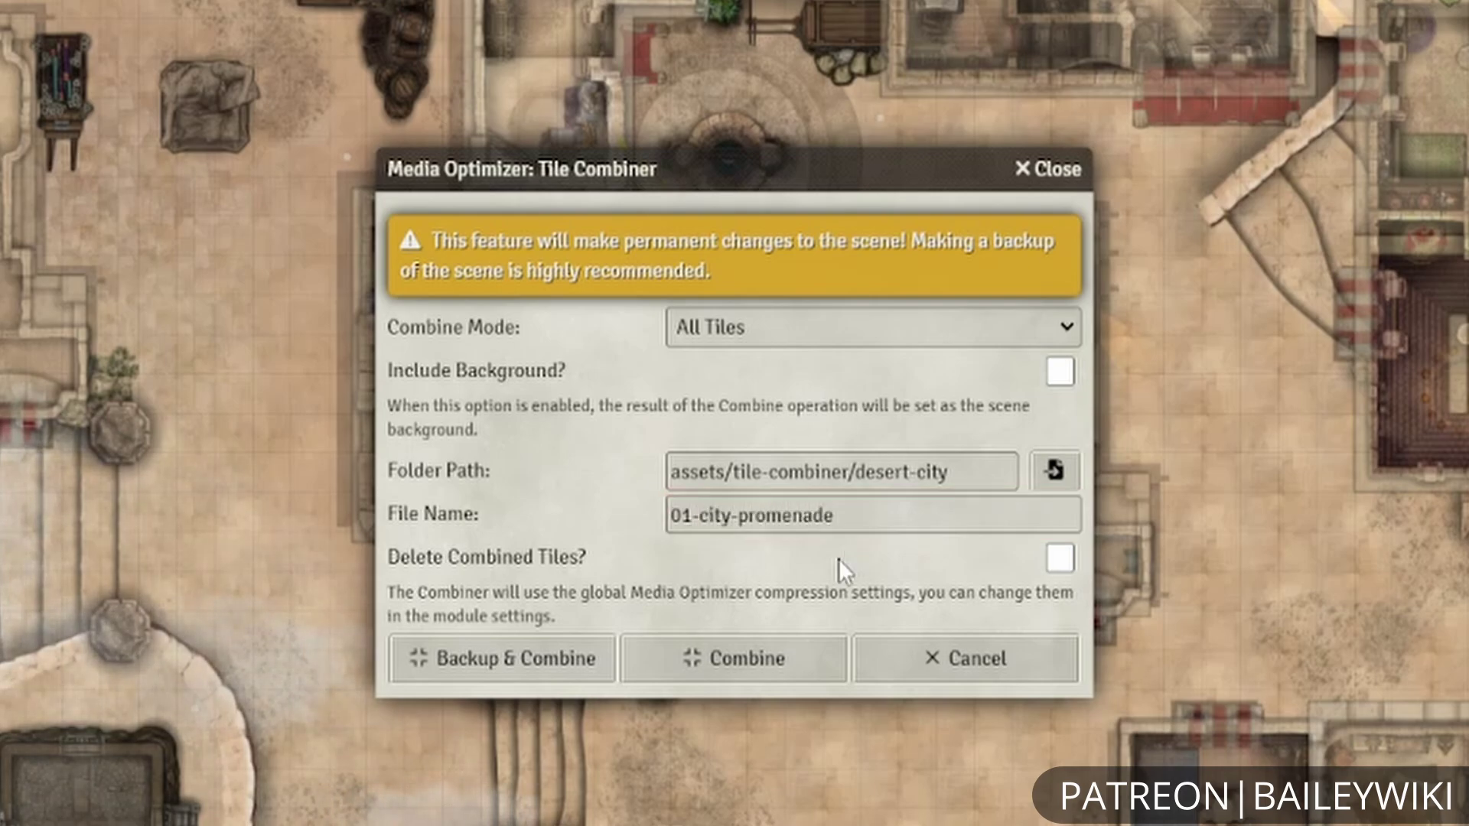
click(725, 677)
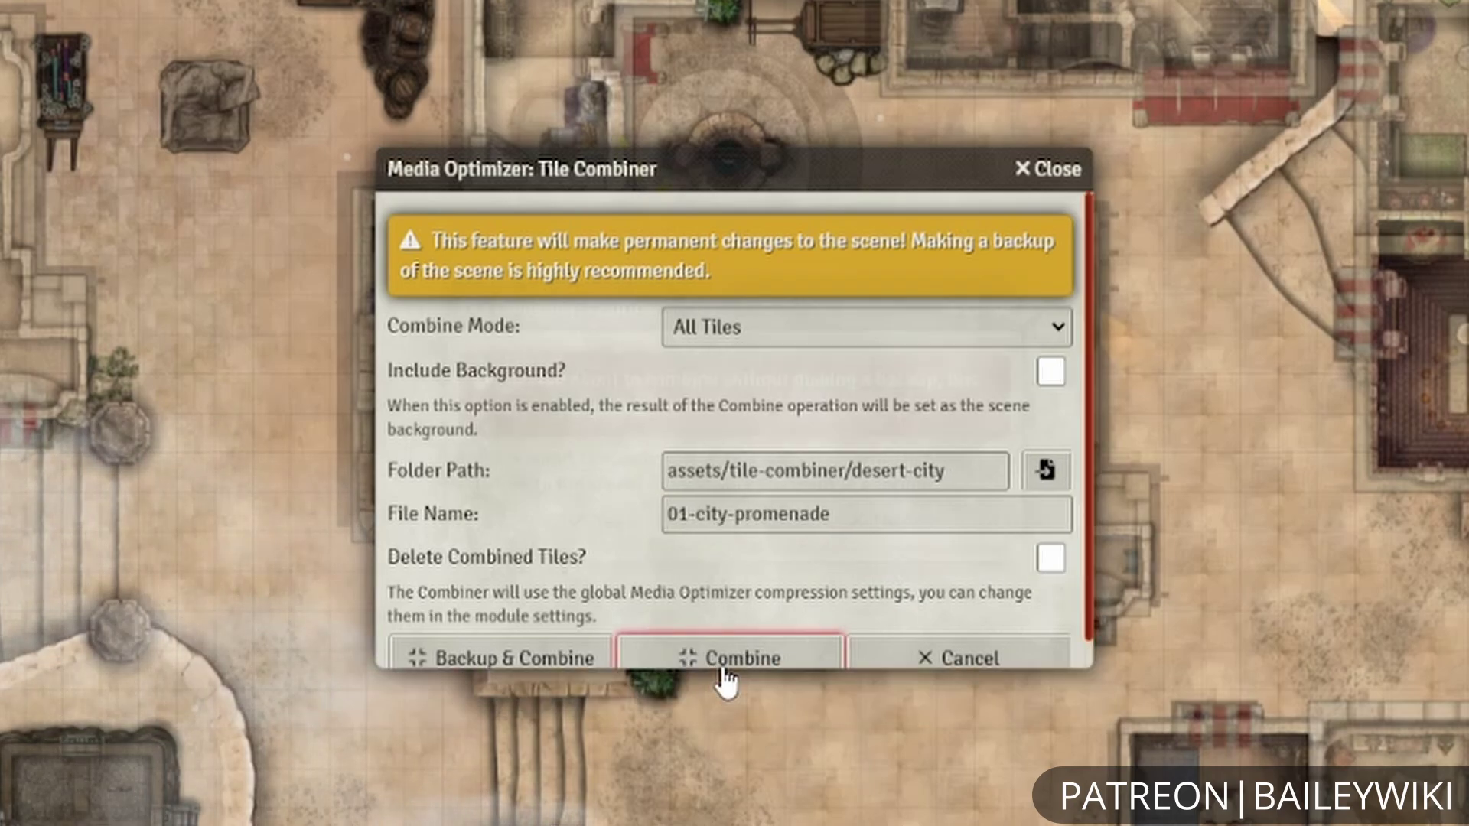
click(656, 527)
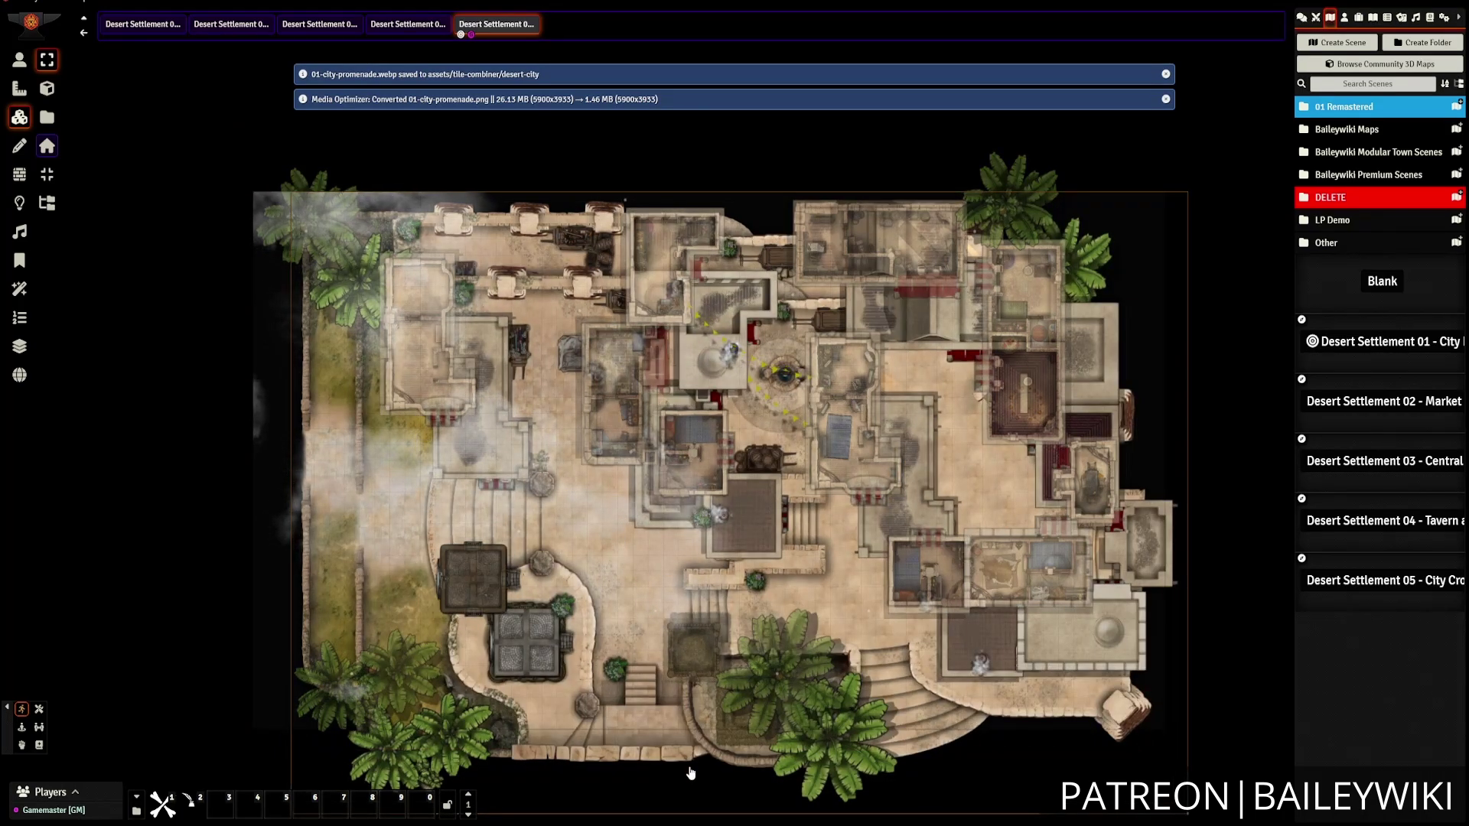
On the Blank scene, set the tile image browser's Asset Grid Size to 300.
click(1382, 299)
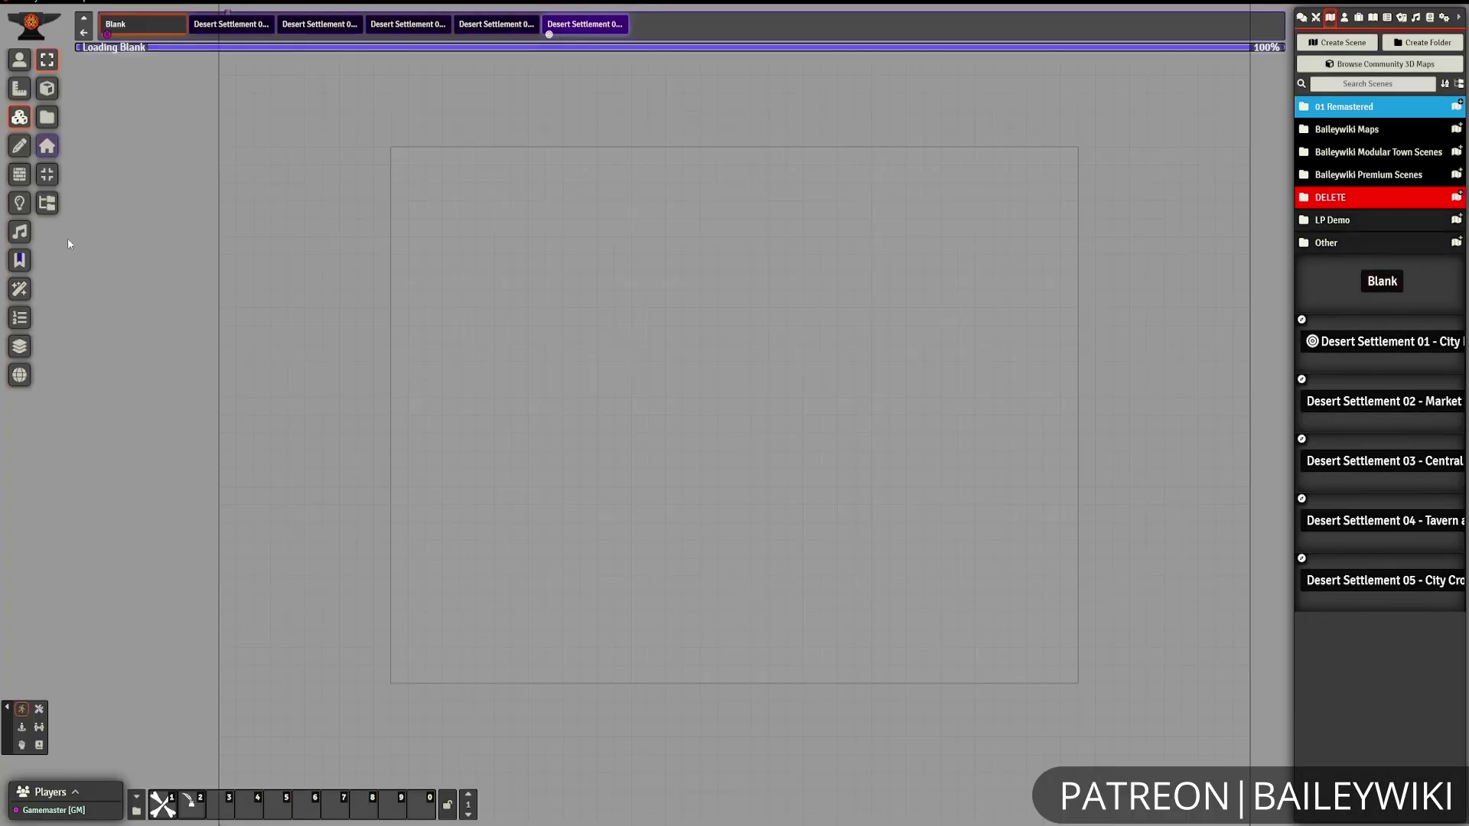
click(54, 120)
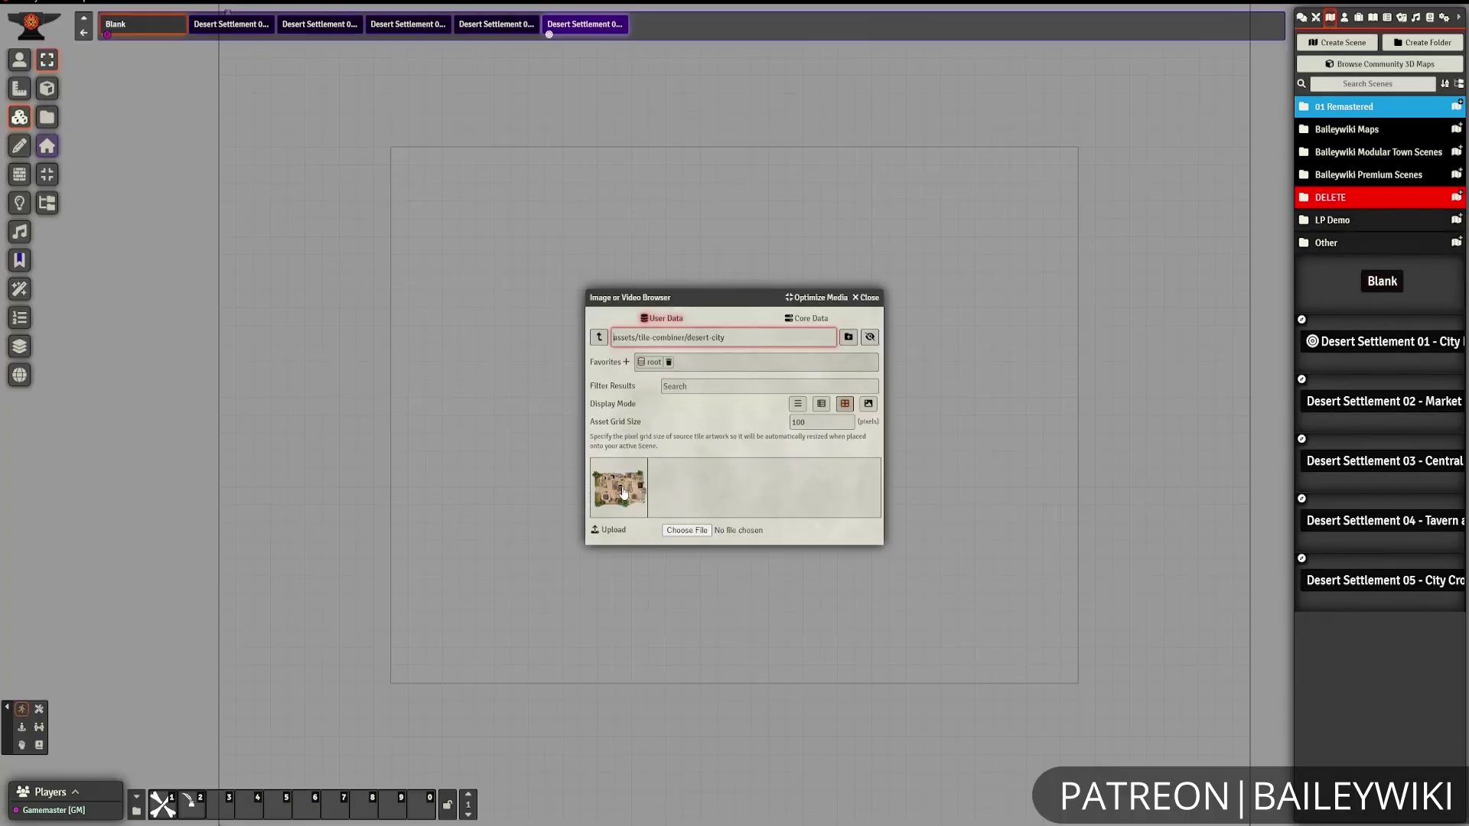
drag(688, 298, 970, 322)
click(1102, 446)
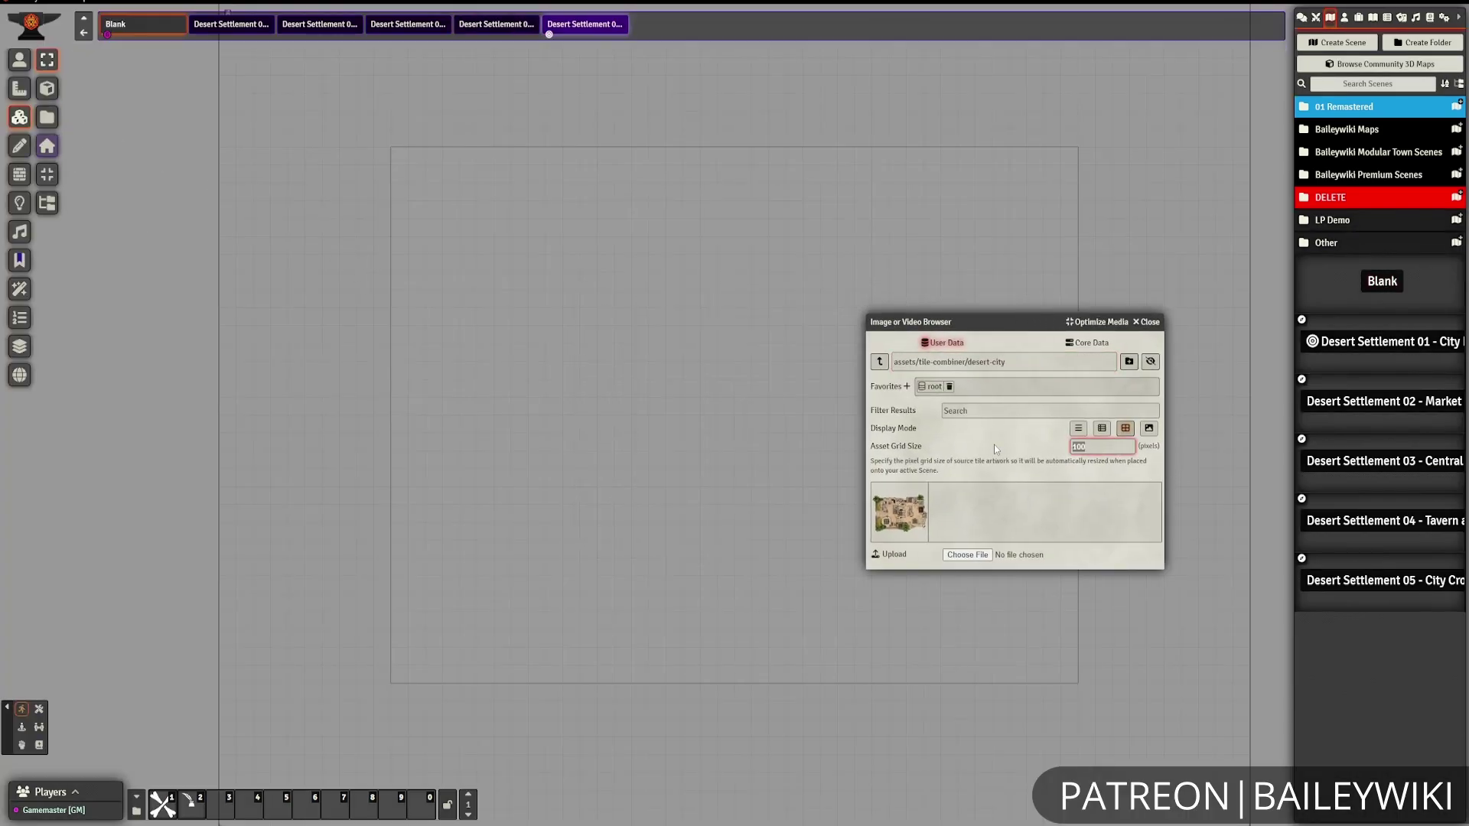
text(300)
key(Return)
Place the combined City Promenade image as a tile and centre the view on it.
drag(676, 340, 677, 340)
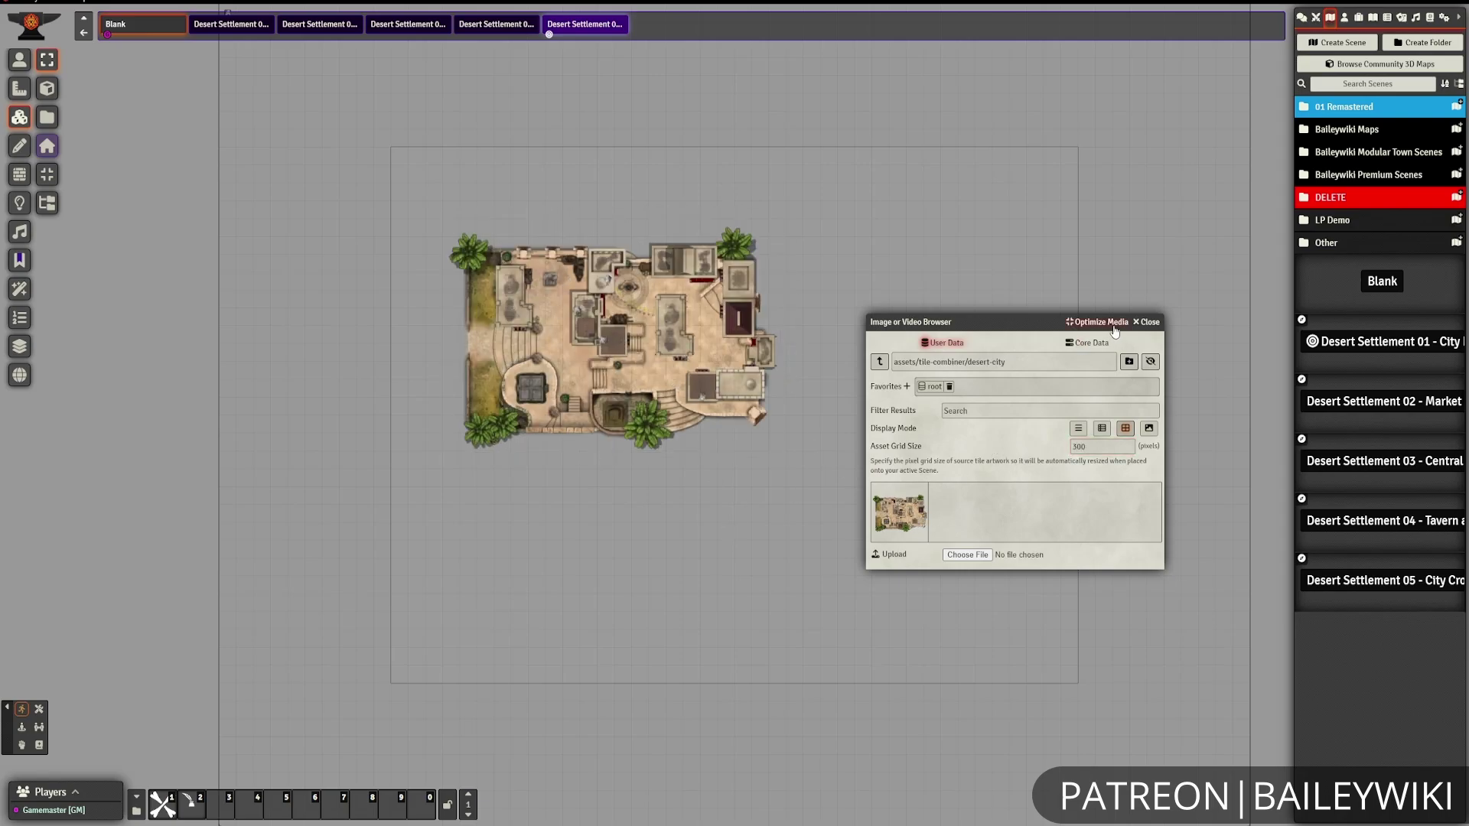
click(1145, 322)
scroll(689, 344, up, 4)
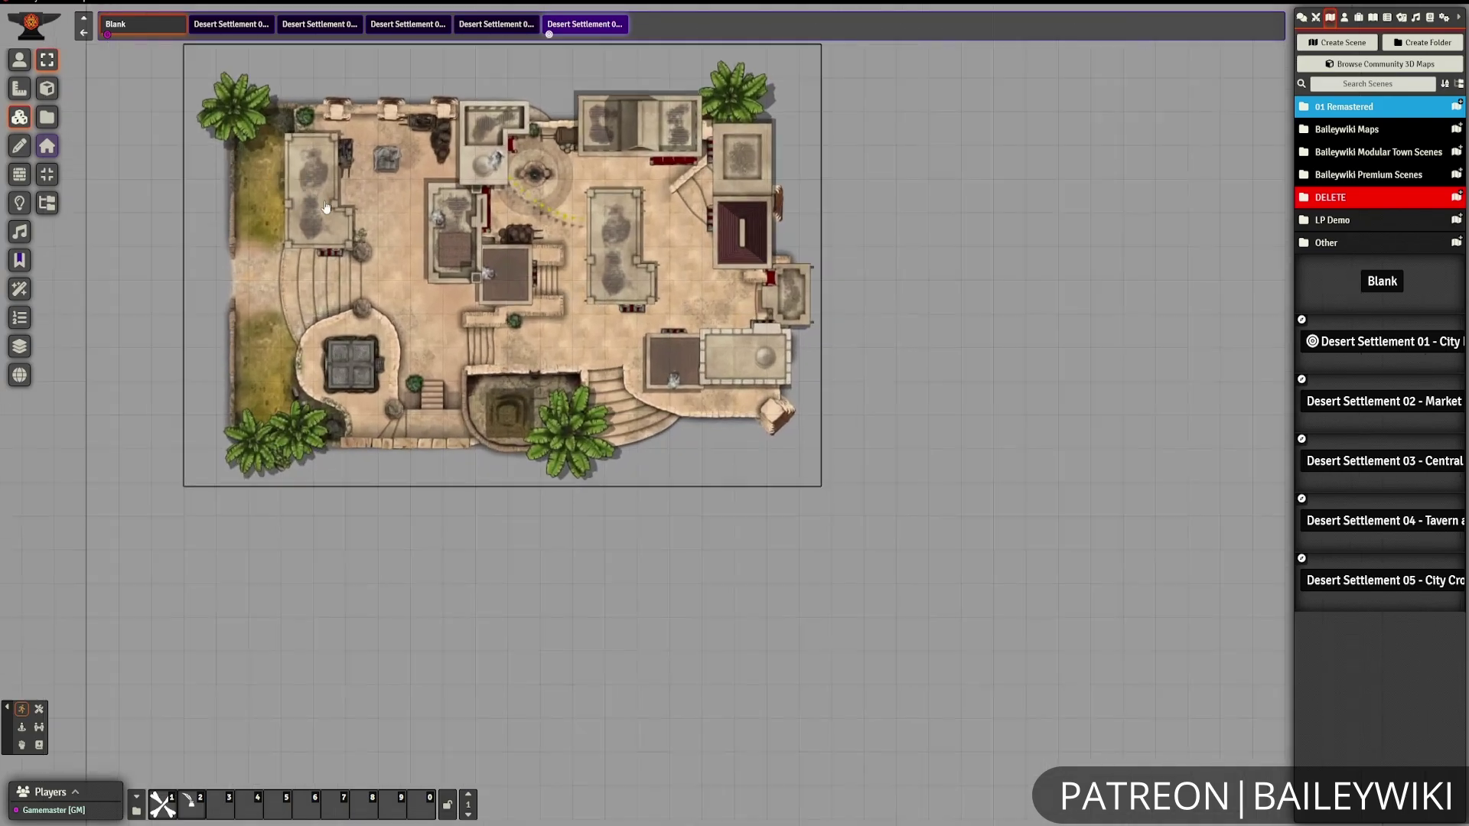
drag(320, 201, 483, 368)
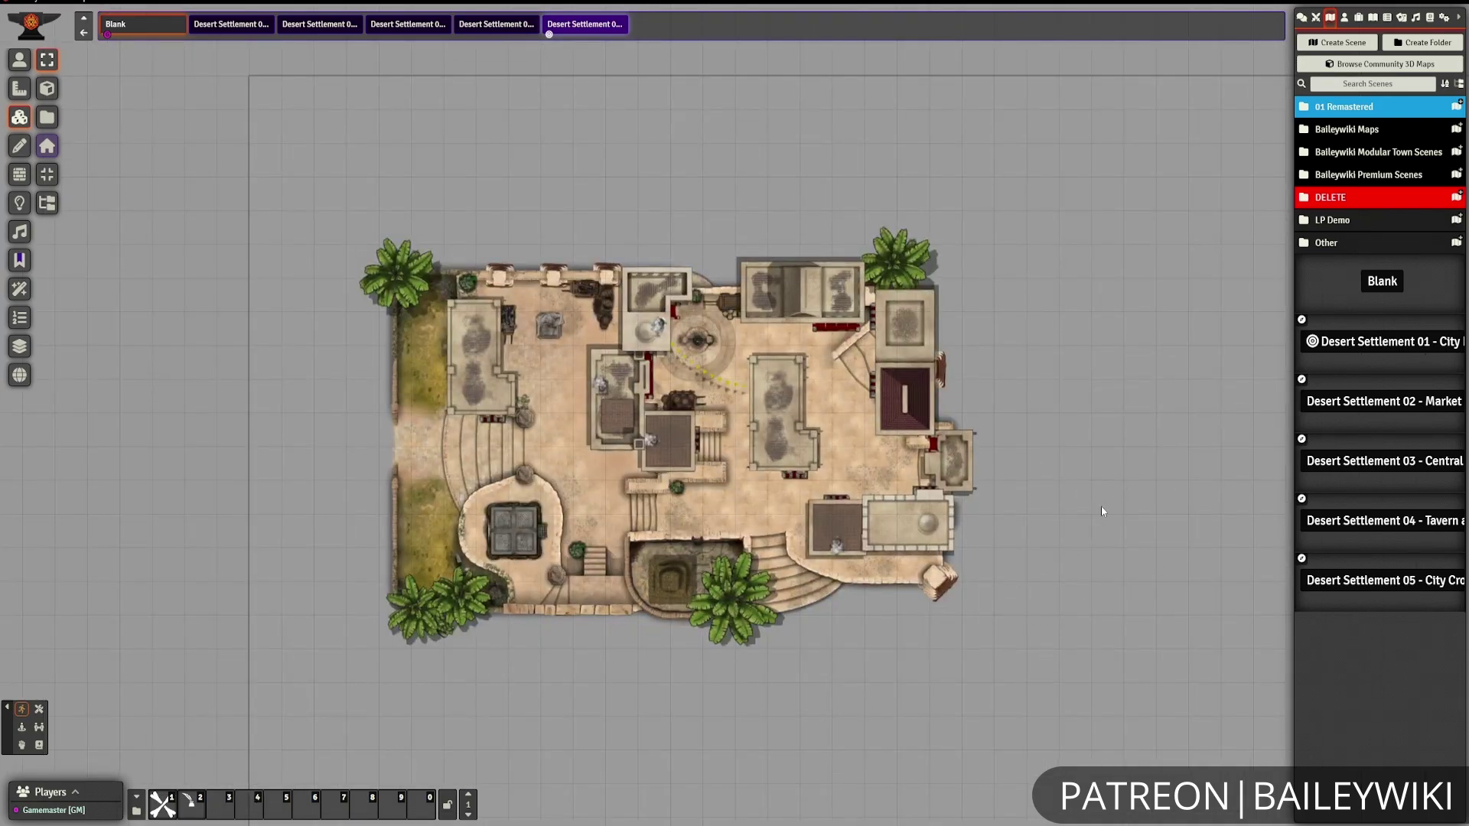
scroll(1092, 513, down, 2)
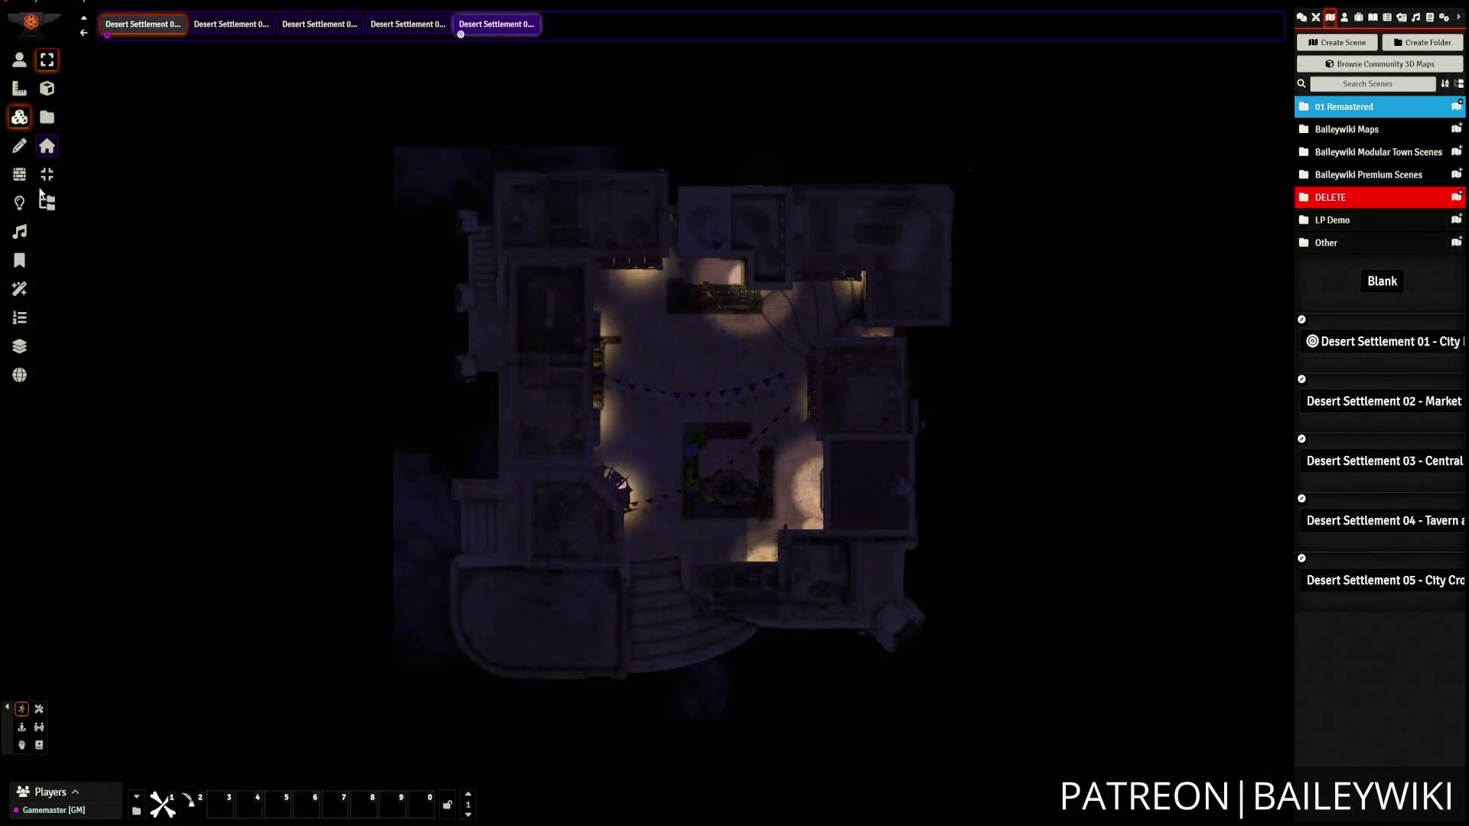
Combine the Market Square tiles into 02-market-square and confirm without a backup.
click(46, 182)
click(874, 516)
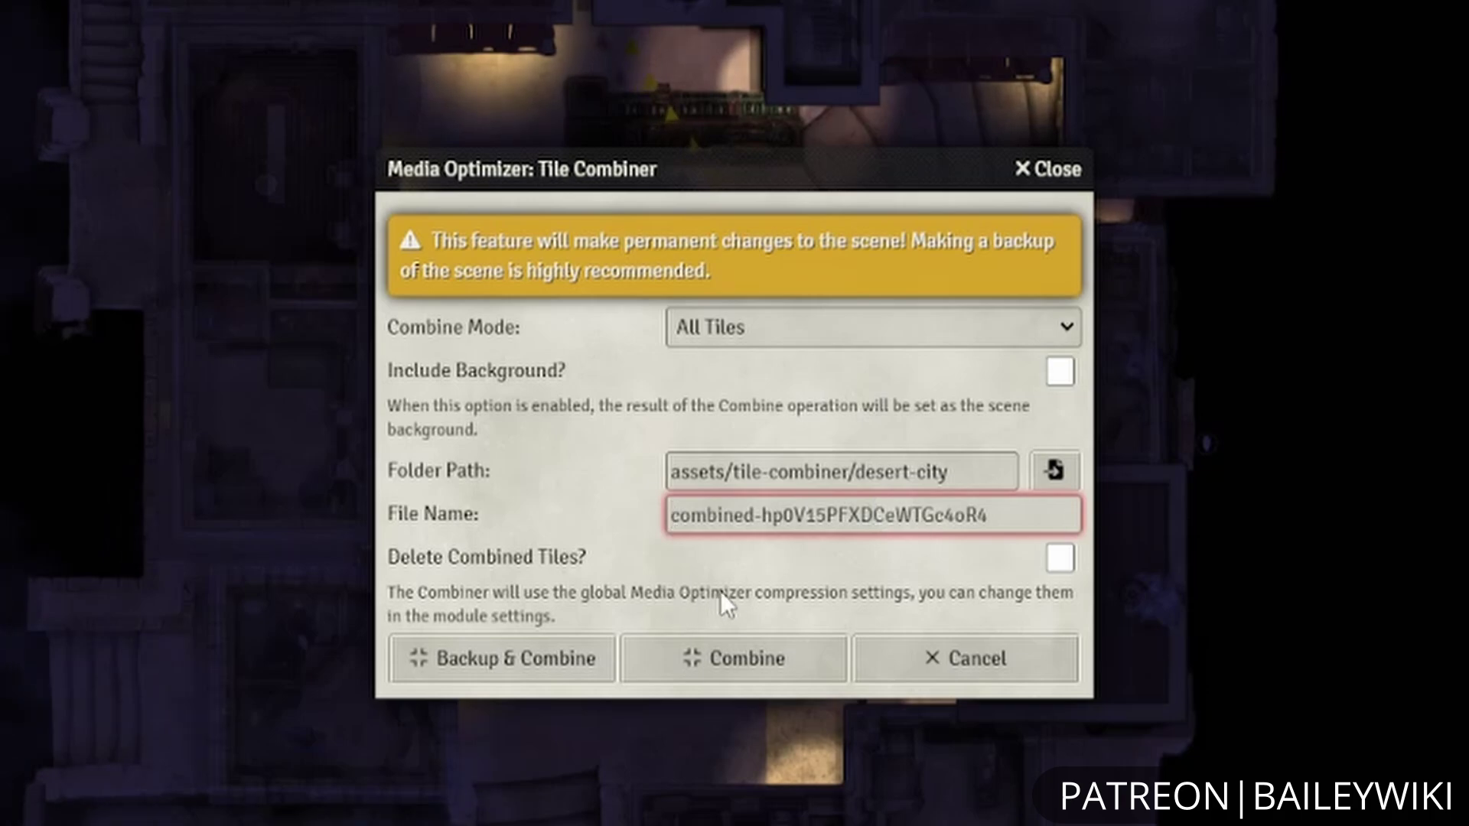
key(ctrl+a)
text(02-market-square)
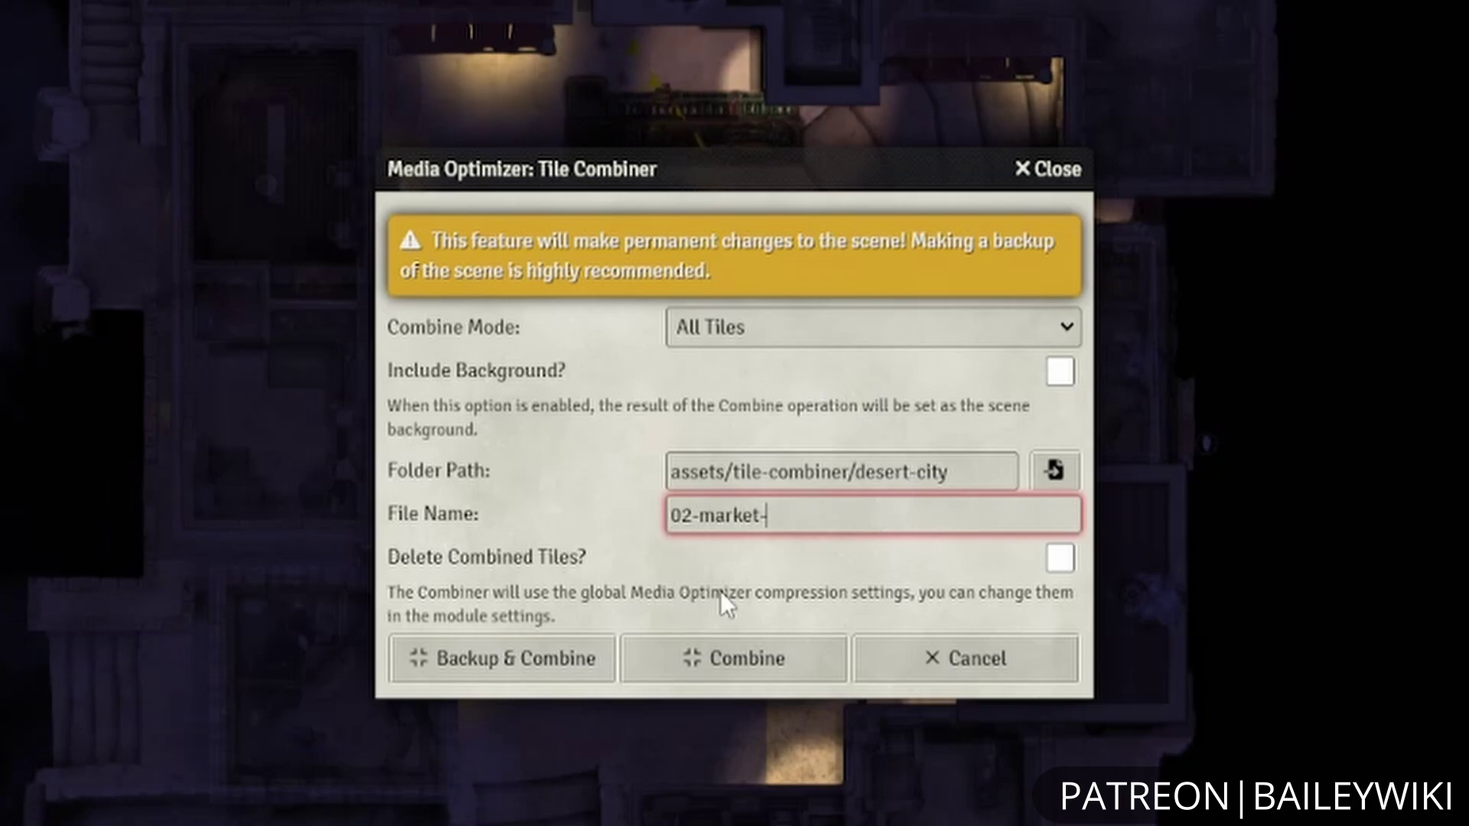
click(736, 674)
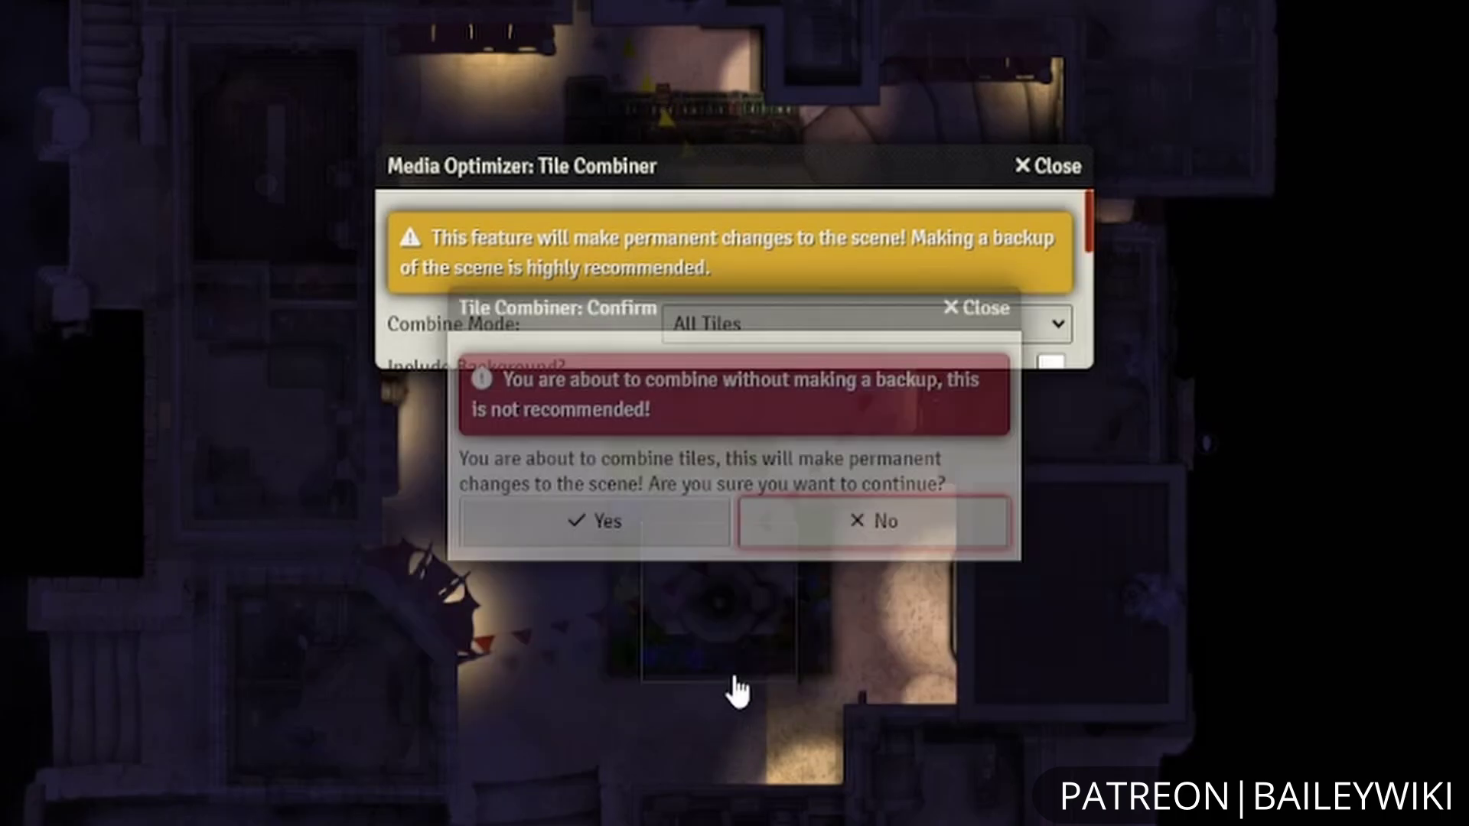
click(644, 536)
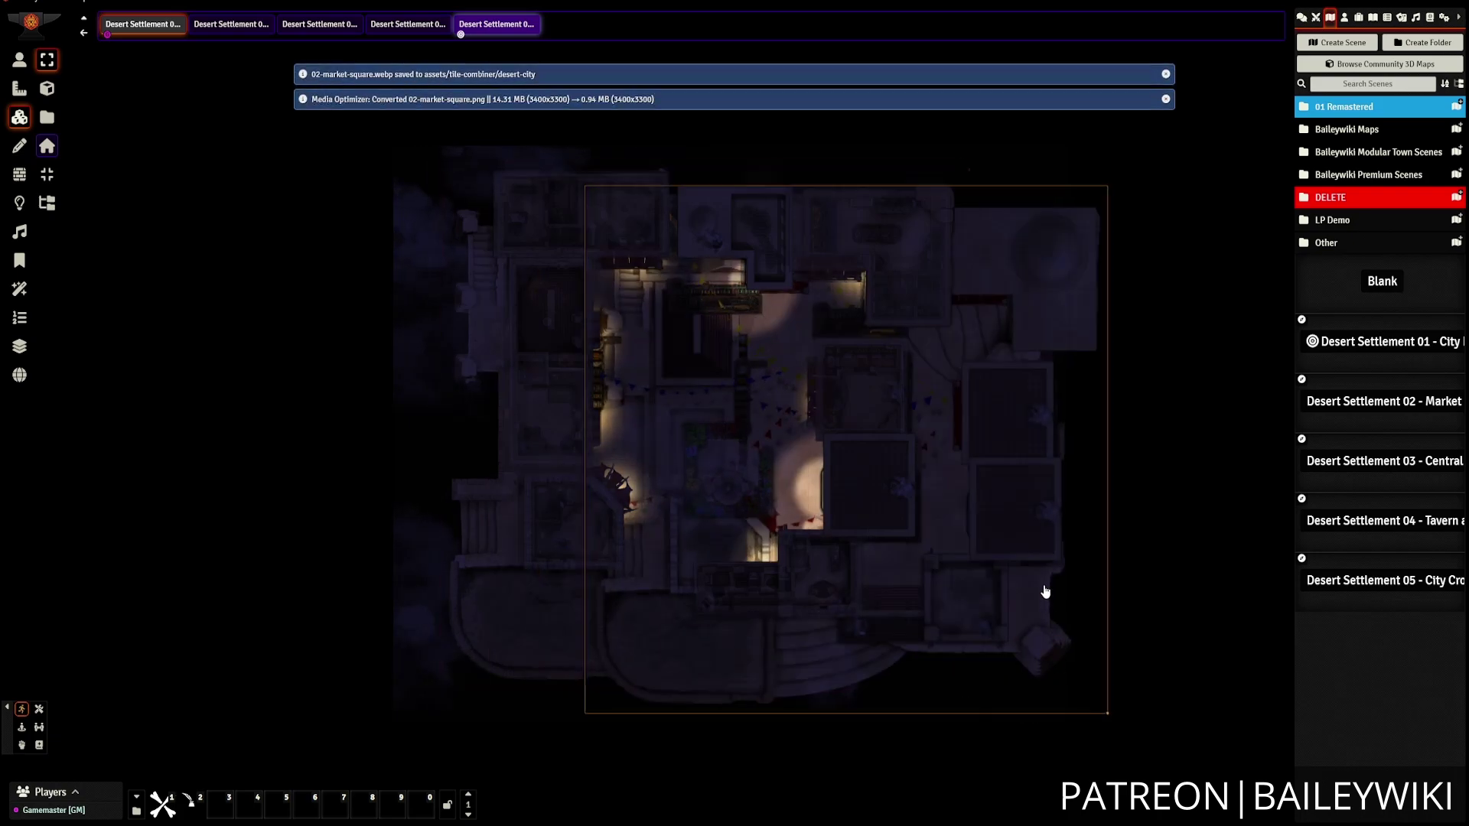
Place the combined Market Square image beside the promenade on the Blank scene, then return to Market Square.
click(1383, 281)
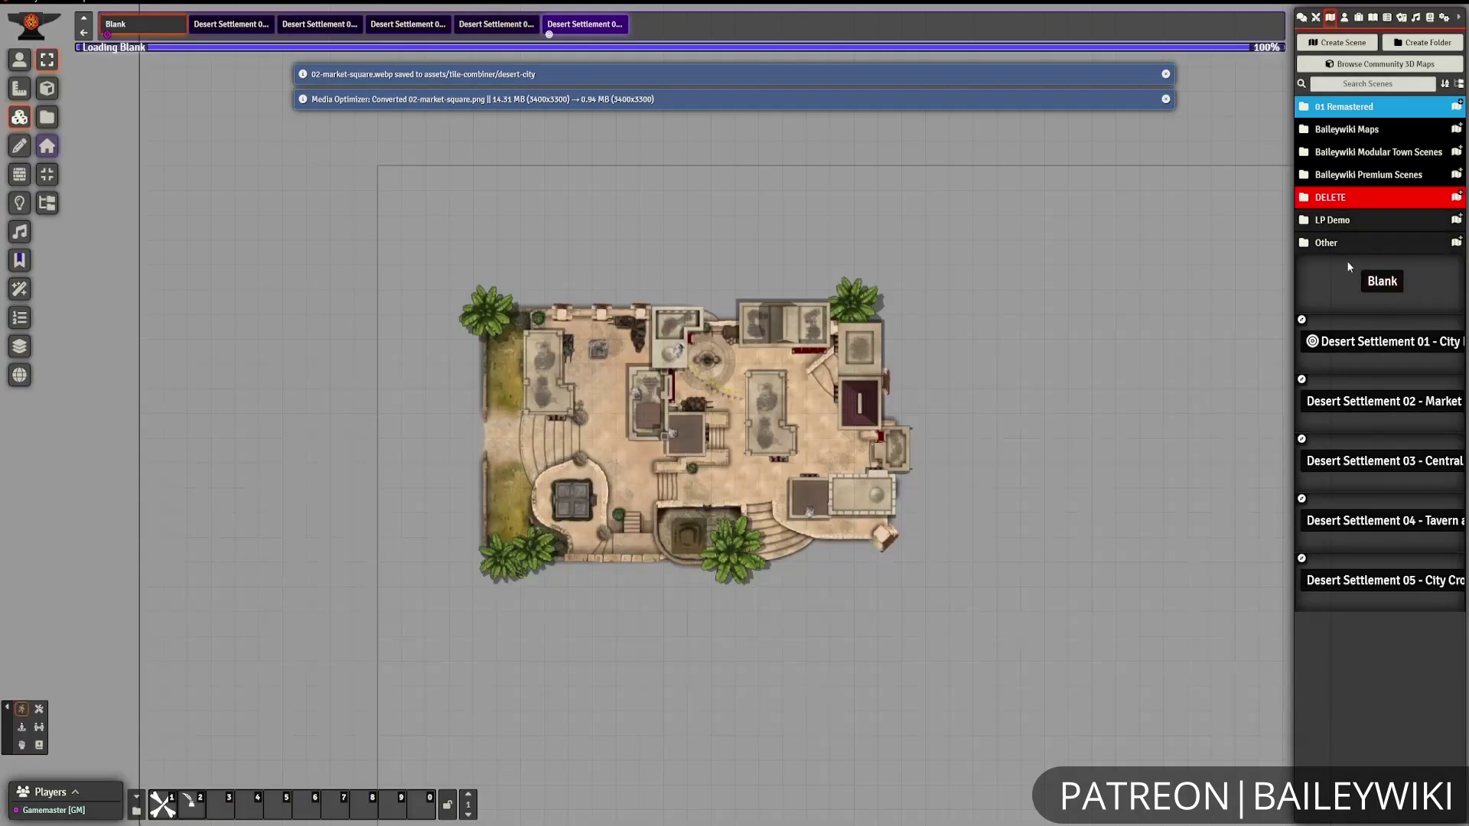
drag(676, 488, 1137, 673)
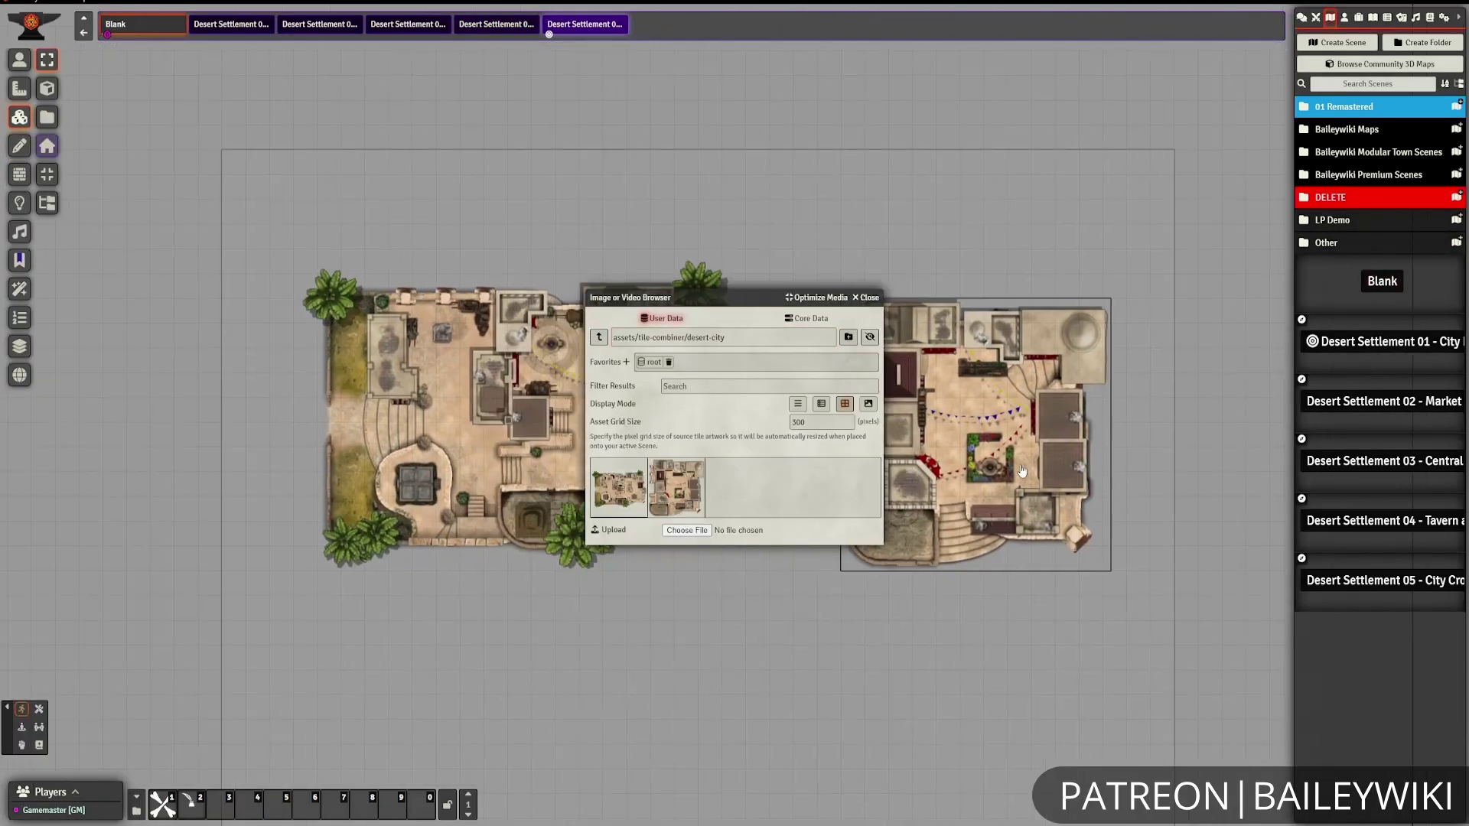
drag(727, 297, 514, 283)
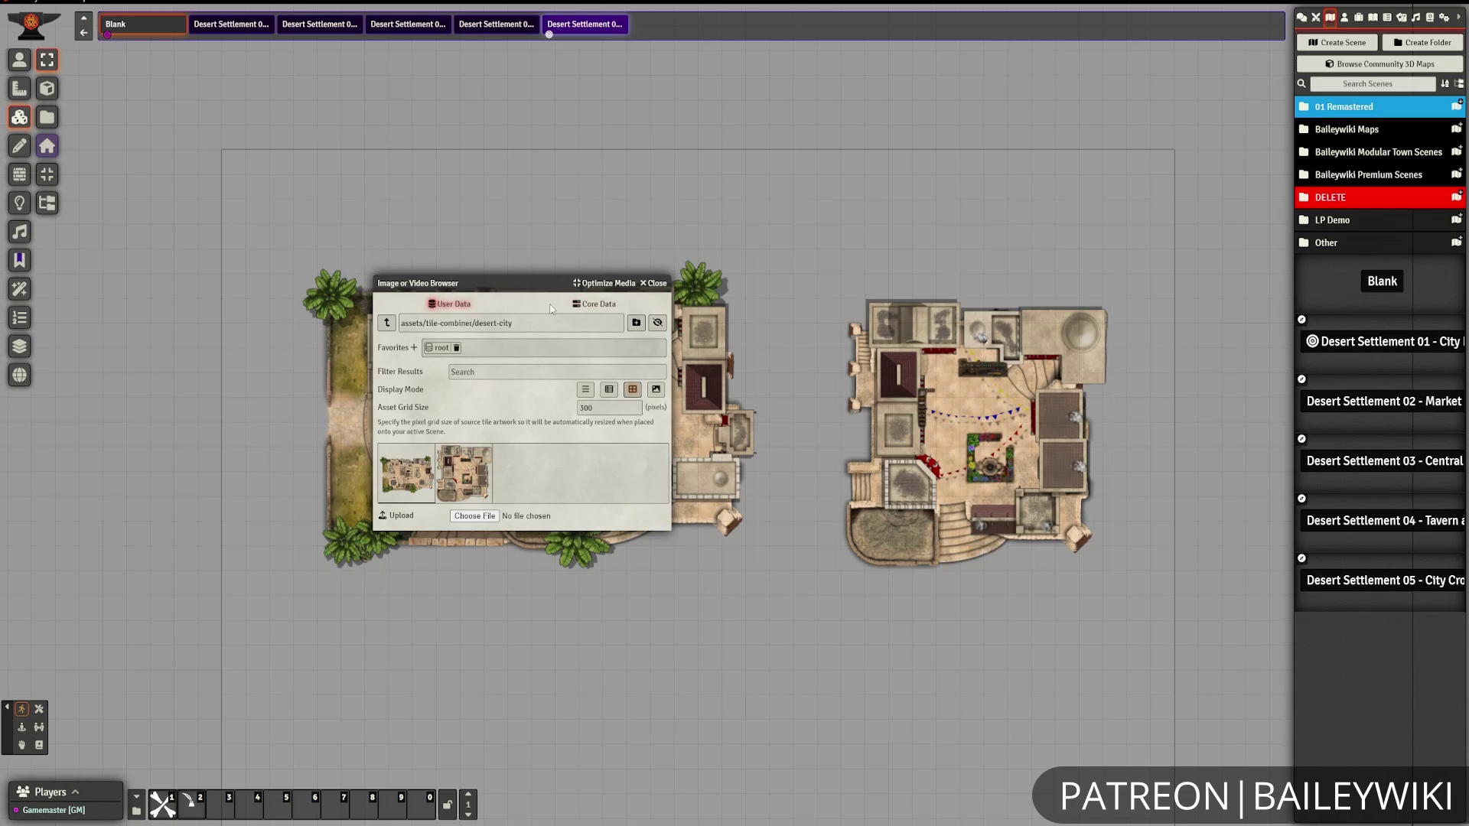
click(652, 289)
click(1389, 421)
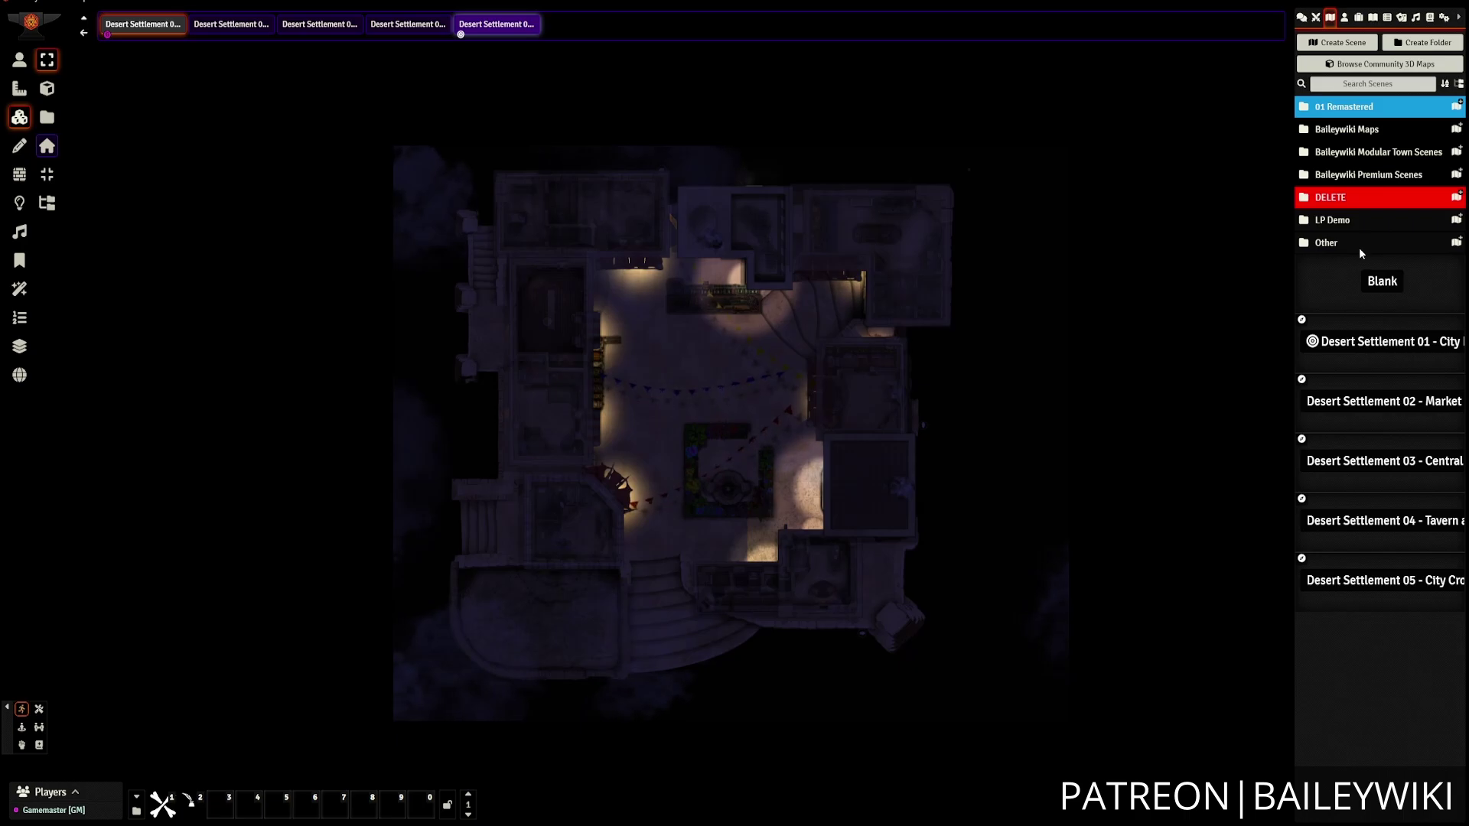
Open the Desert Settlement 01 scene and check its grid size in the scene configuration.
click(1383, 297)
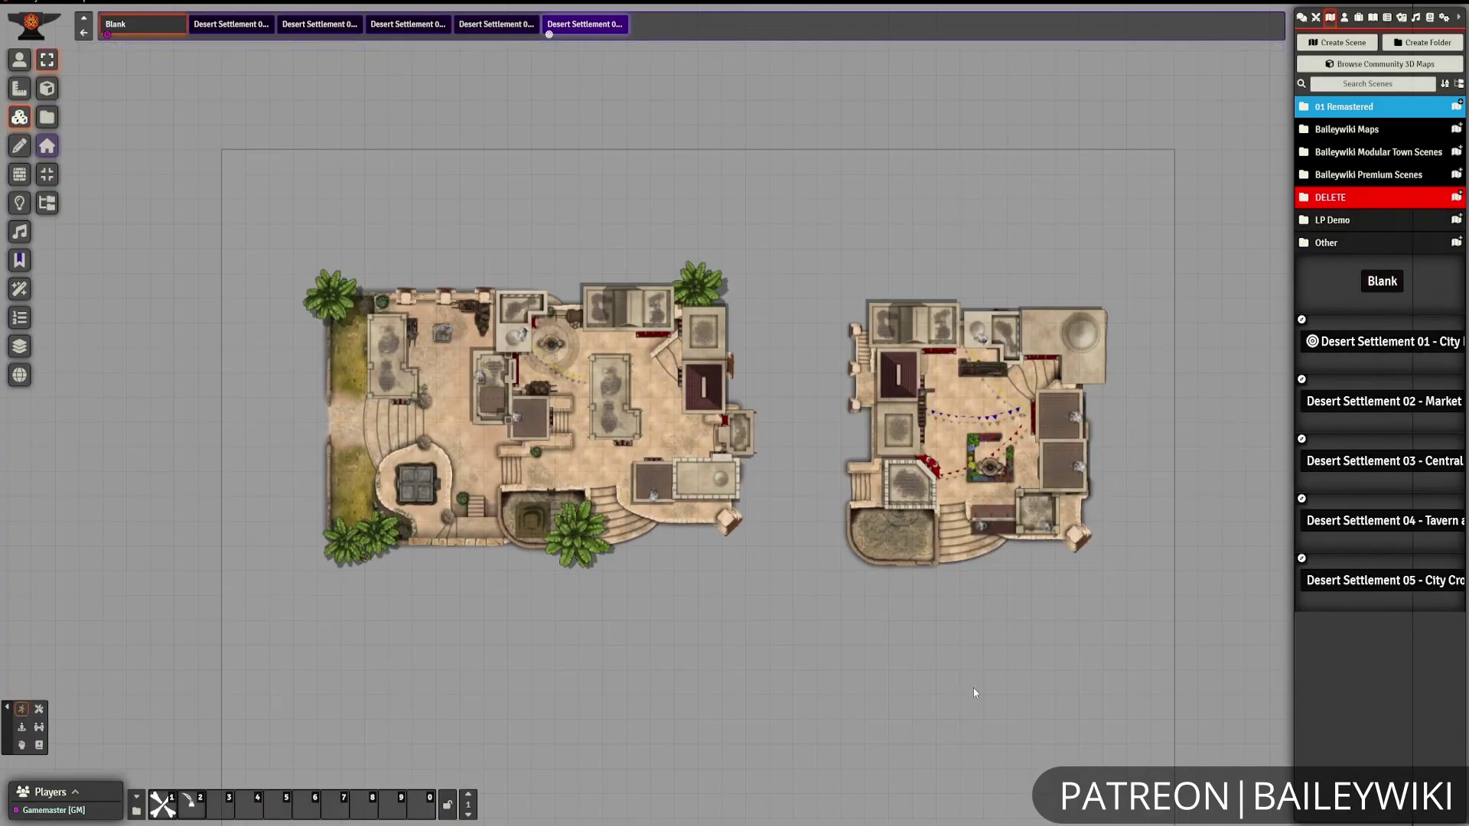
click(1370, 342)
right_click(1362, 342)
click(1328, 402)
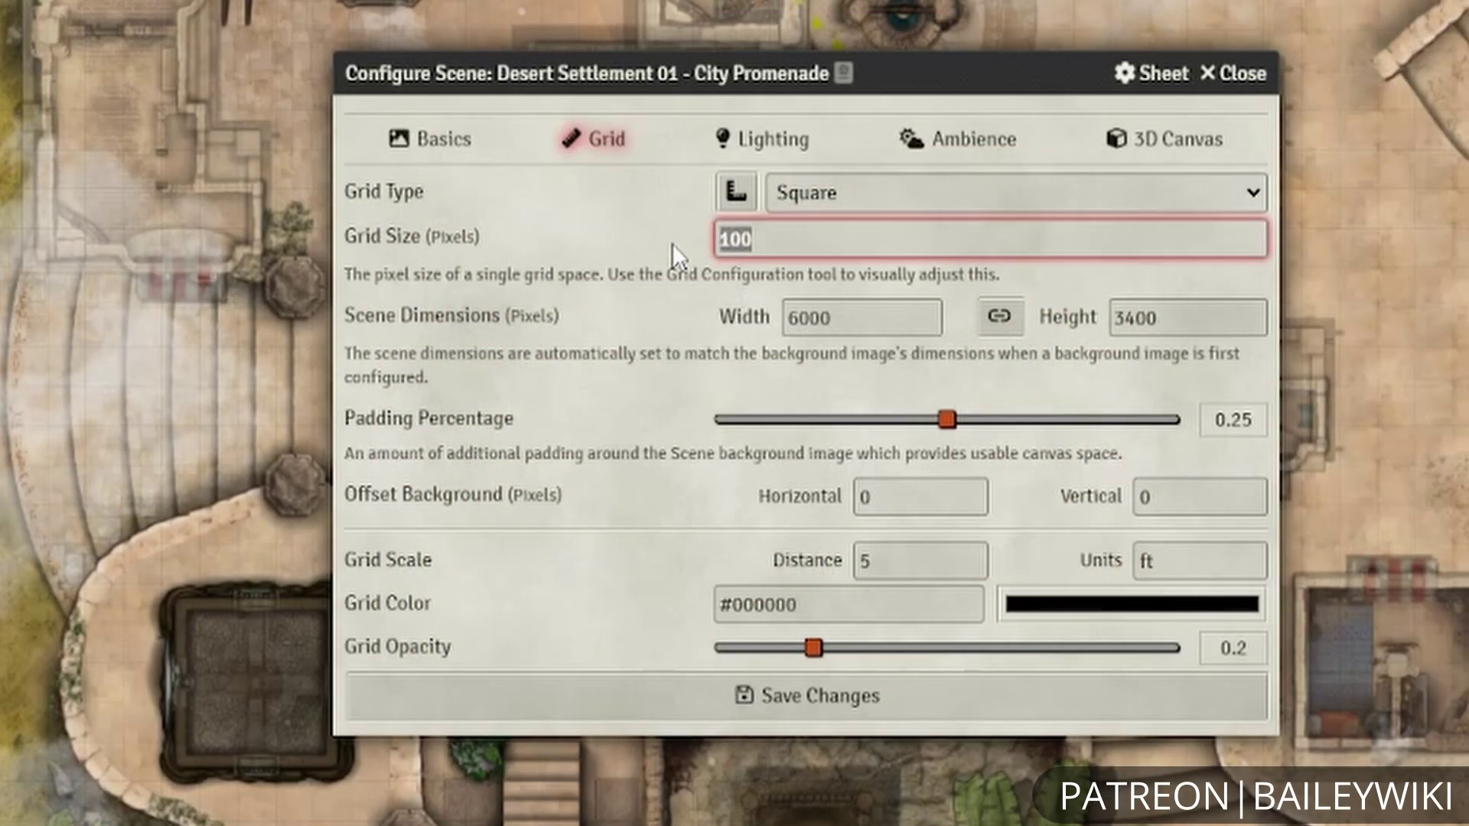
click(1233, 73)
Place the first combined desert-city image on the map as a tile and check its settings.
click(47, 117)
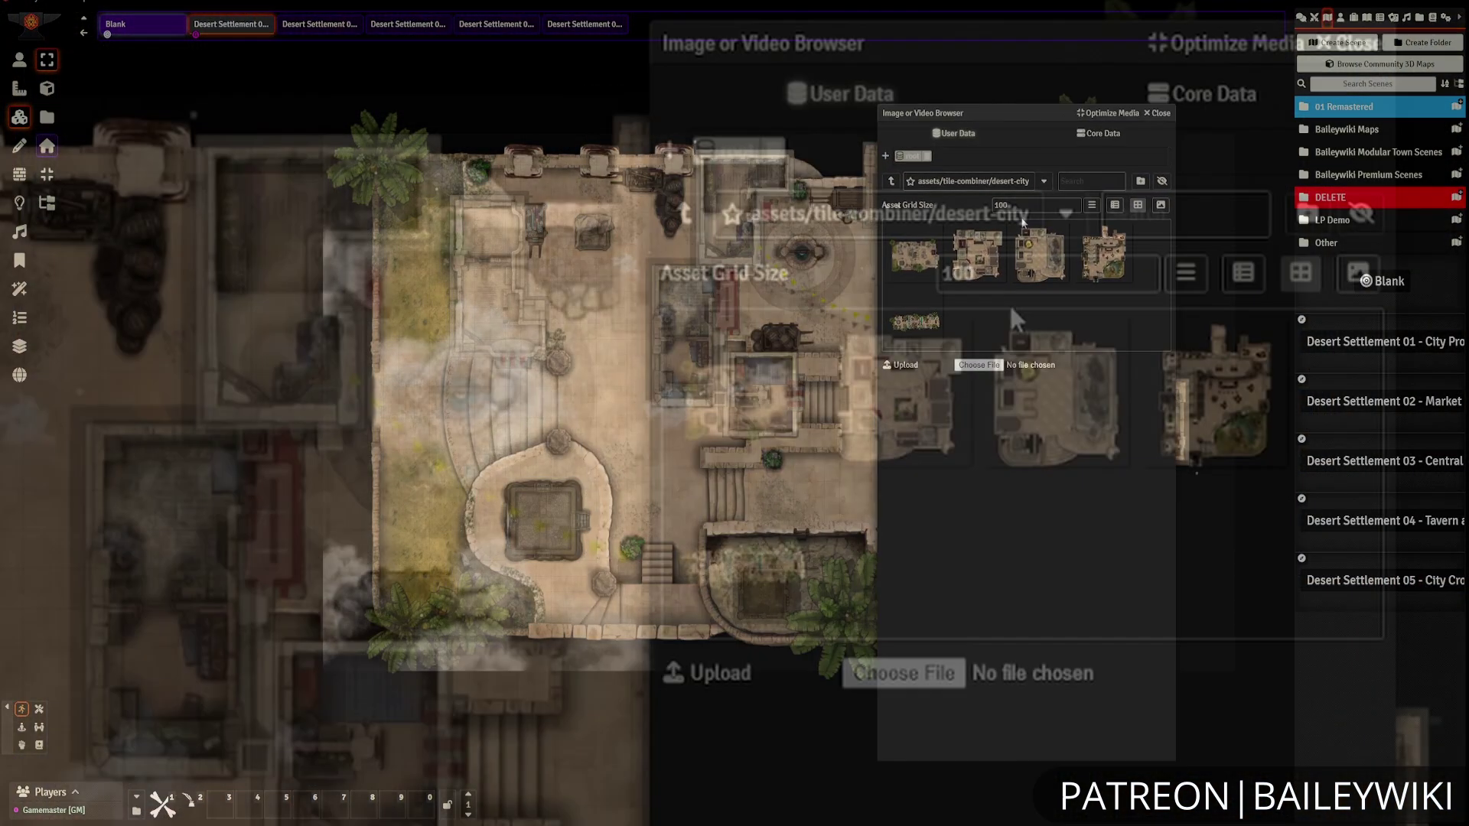
double_click(701, 190)
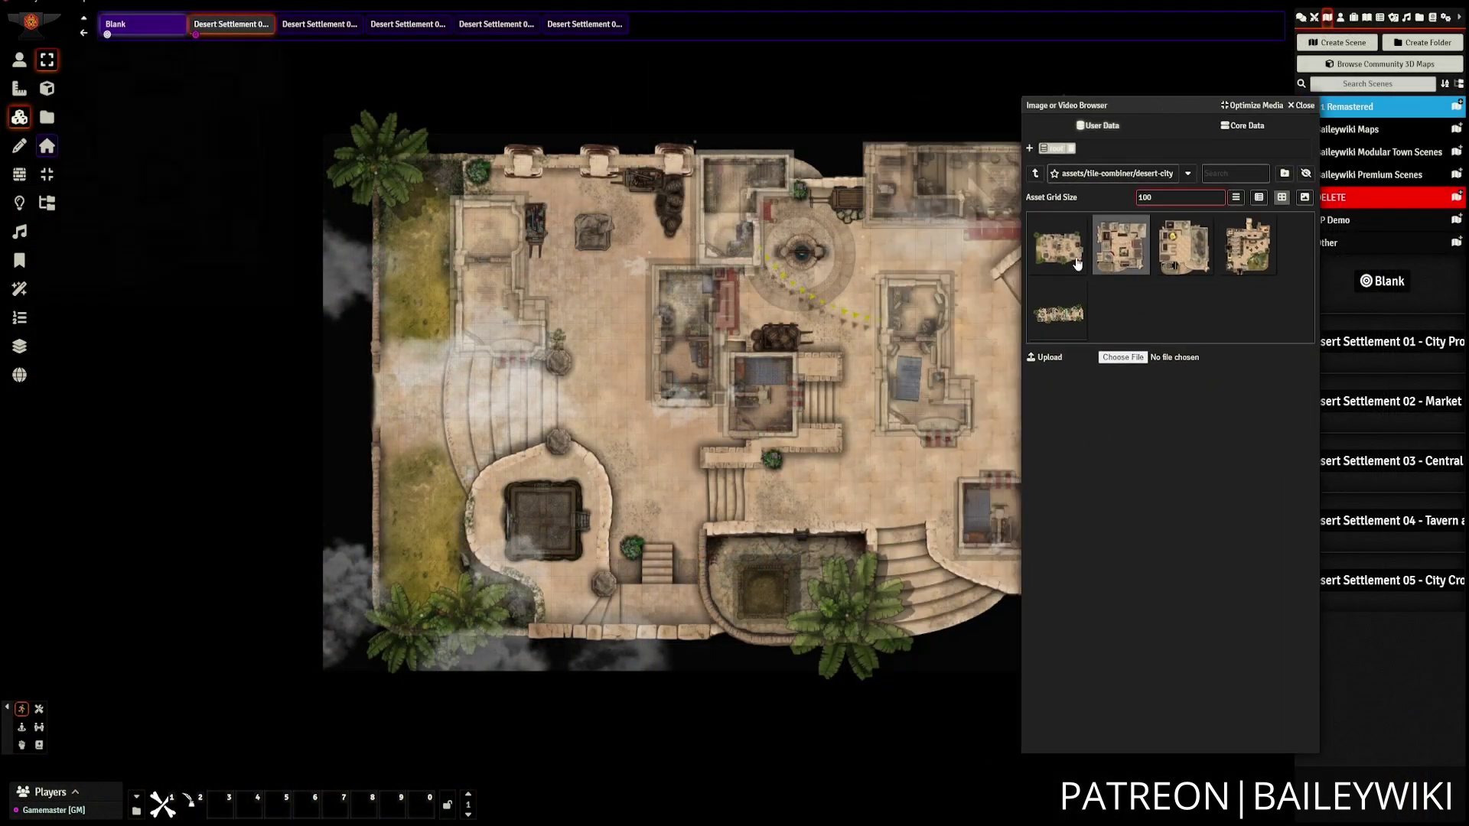
mouse_move(1058, 245)
drag(1058, 245, 754, 378)
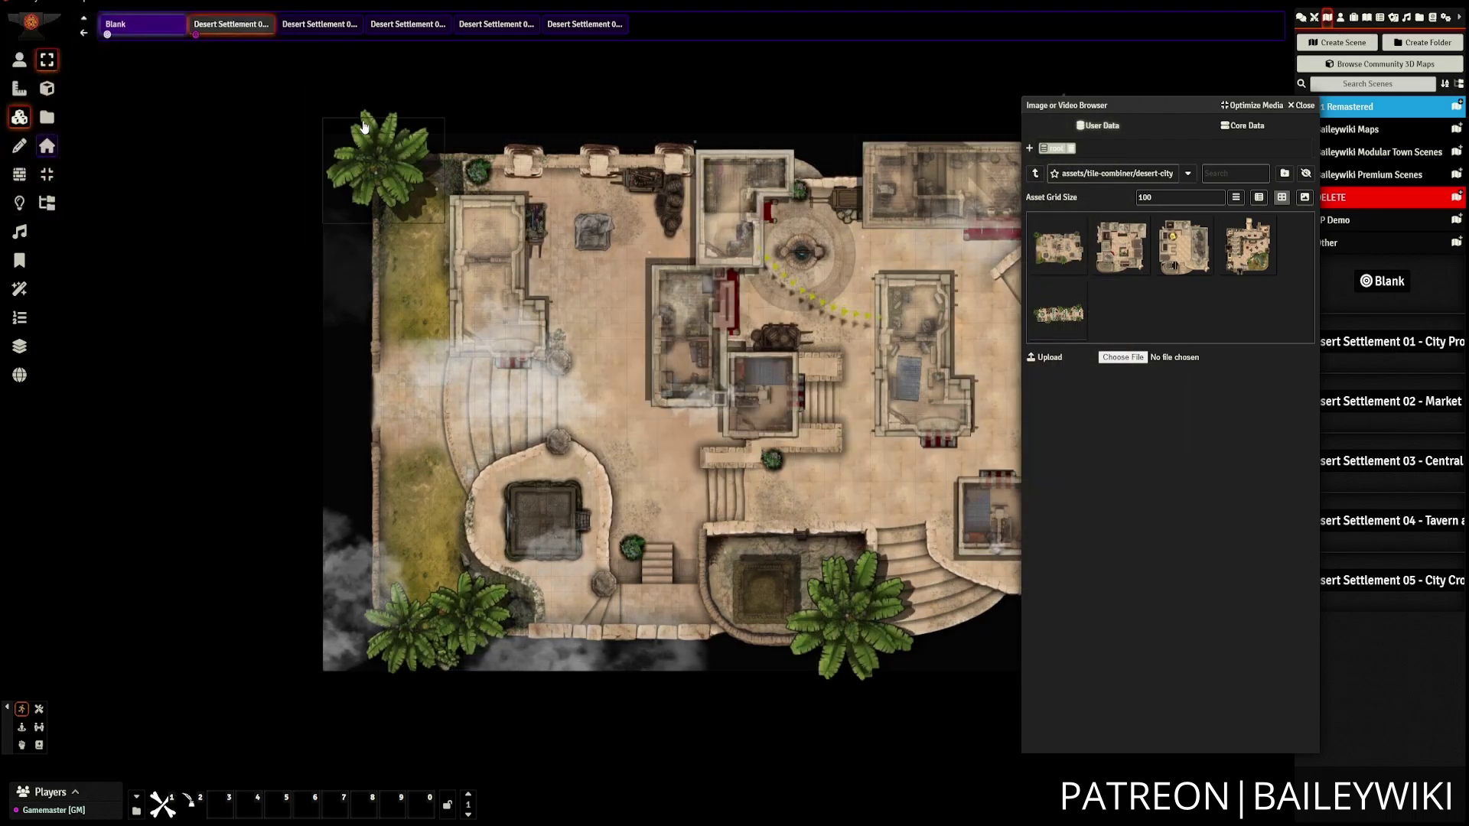
double_click(336, 94)
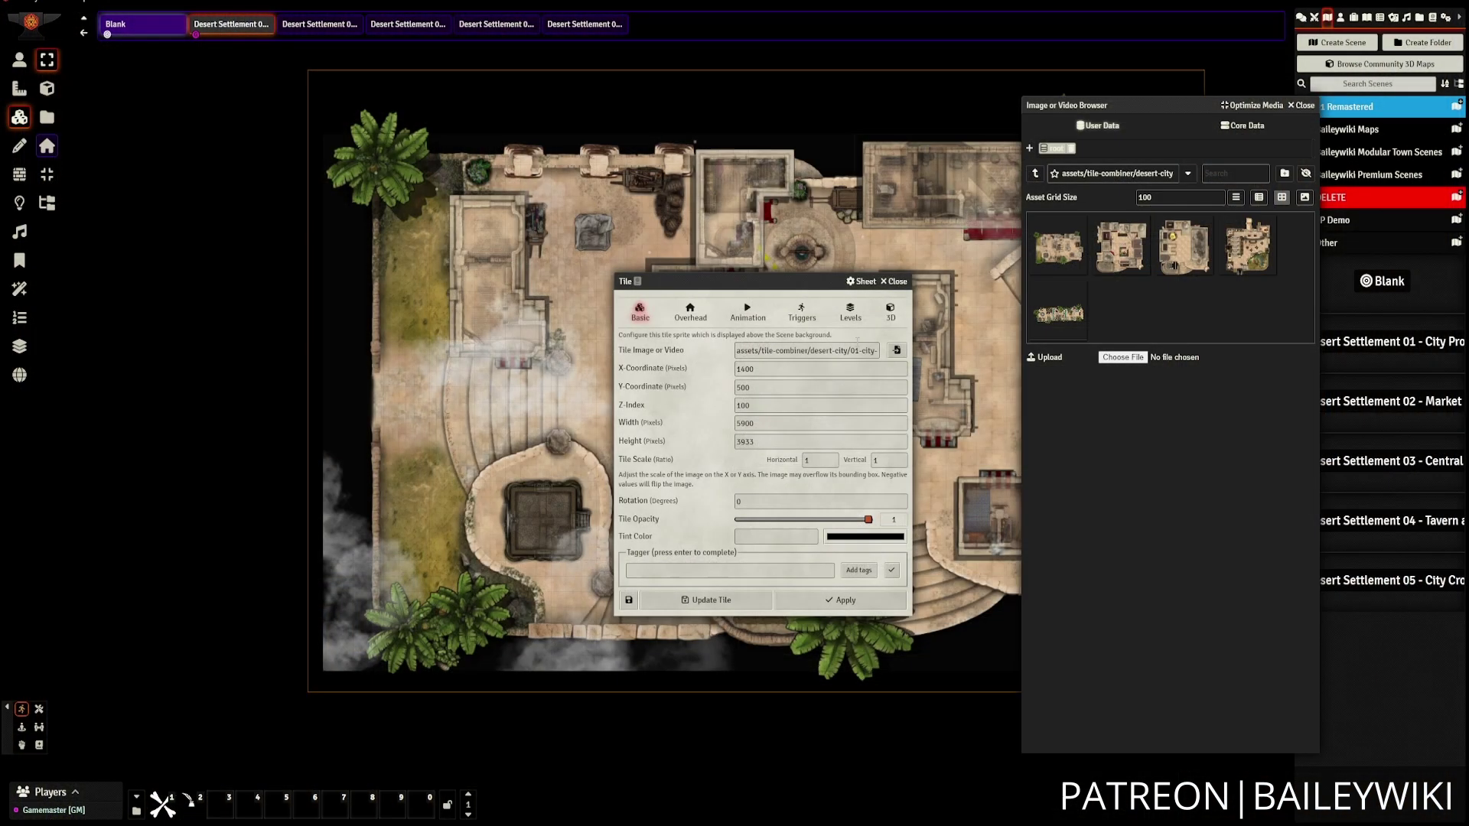
click(901, 282)
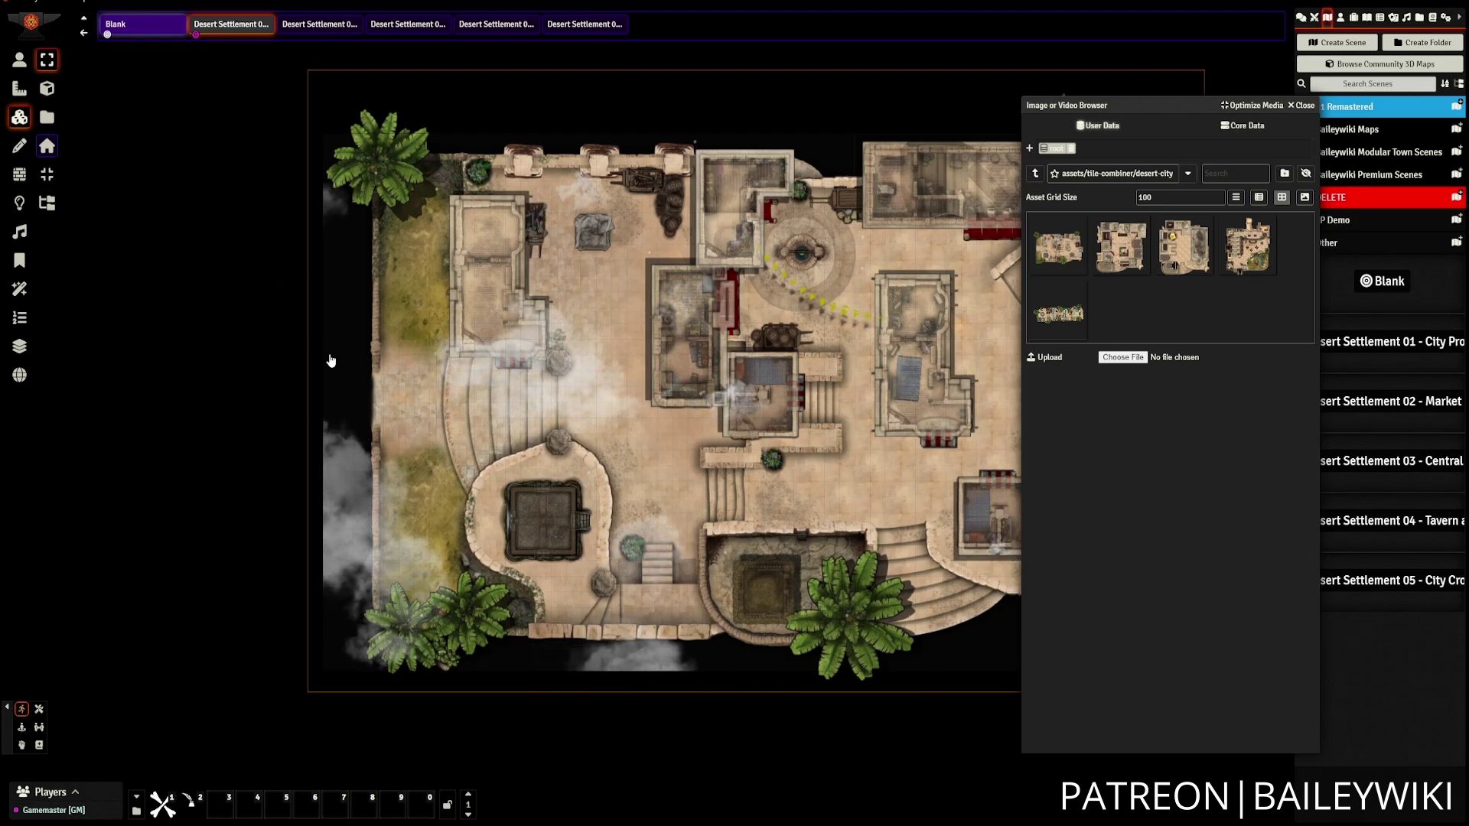
click(1246, 246)
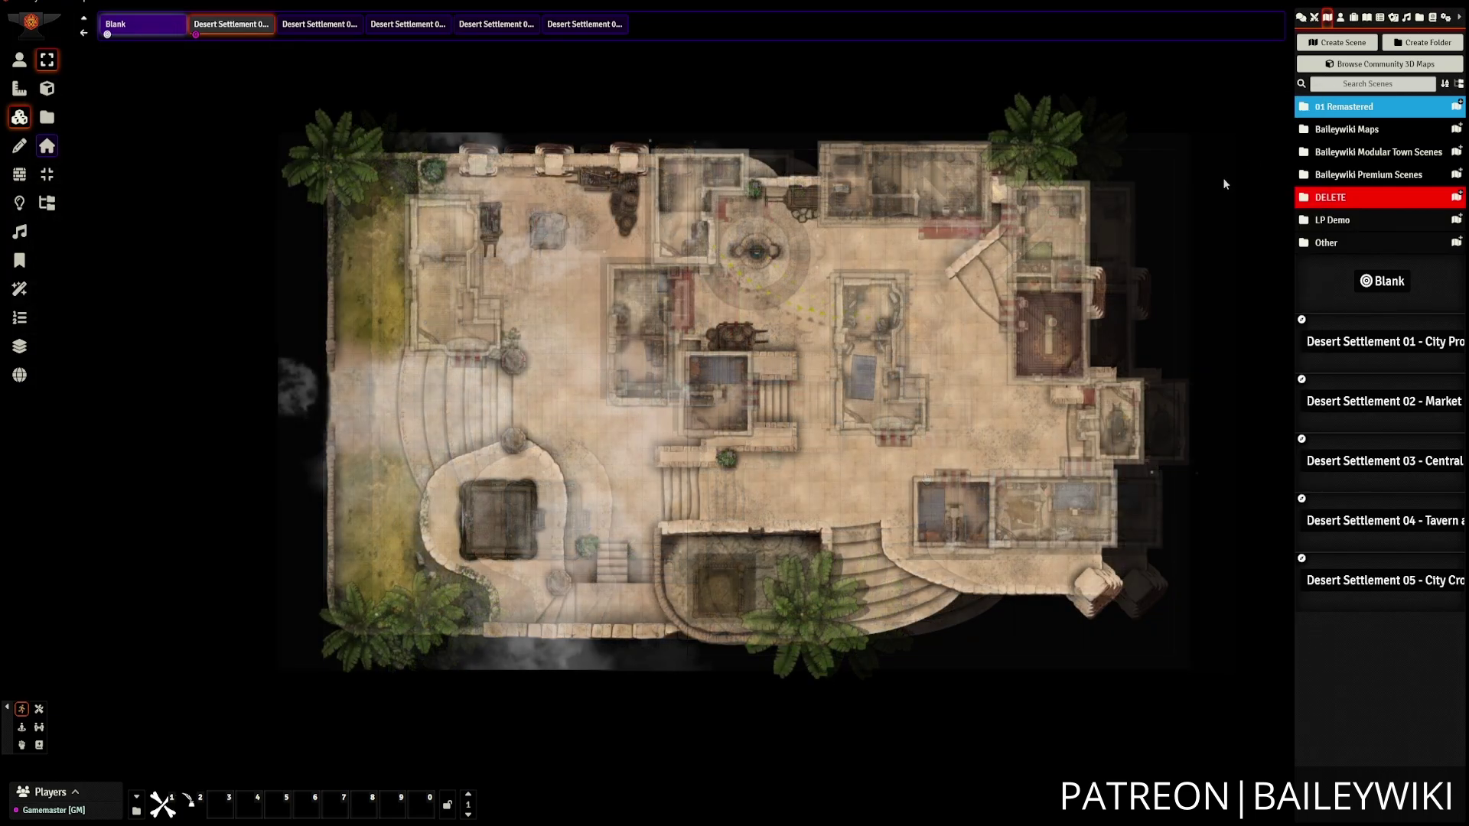
Create the Desert City Map scene and save its grid settings.
click(1362, 44)
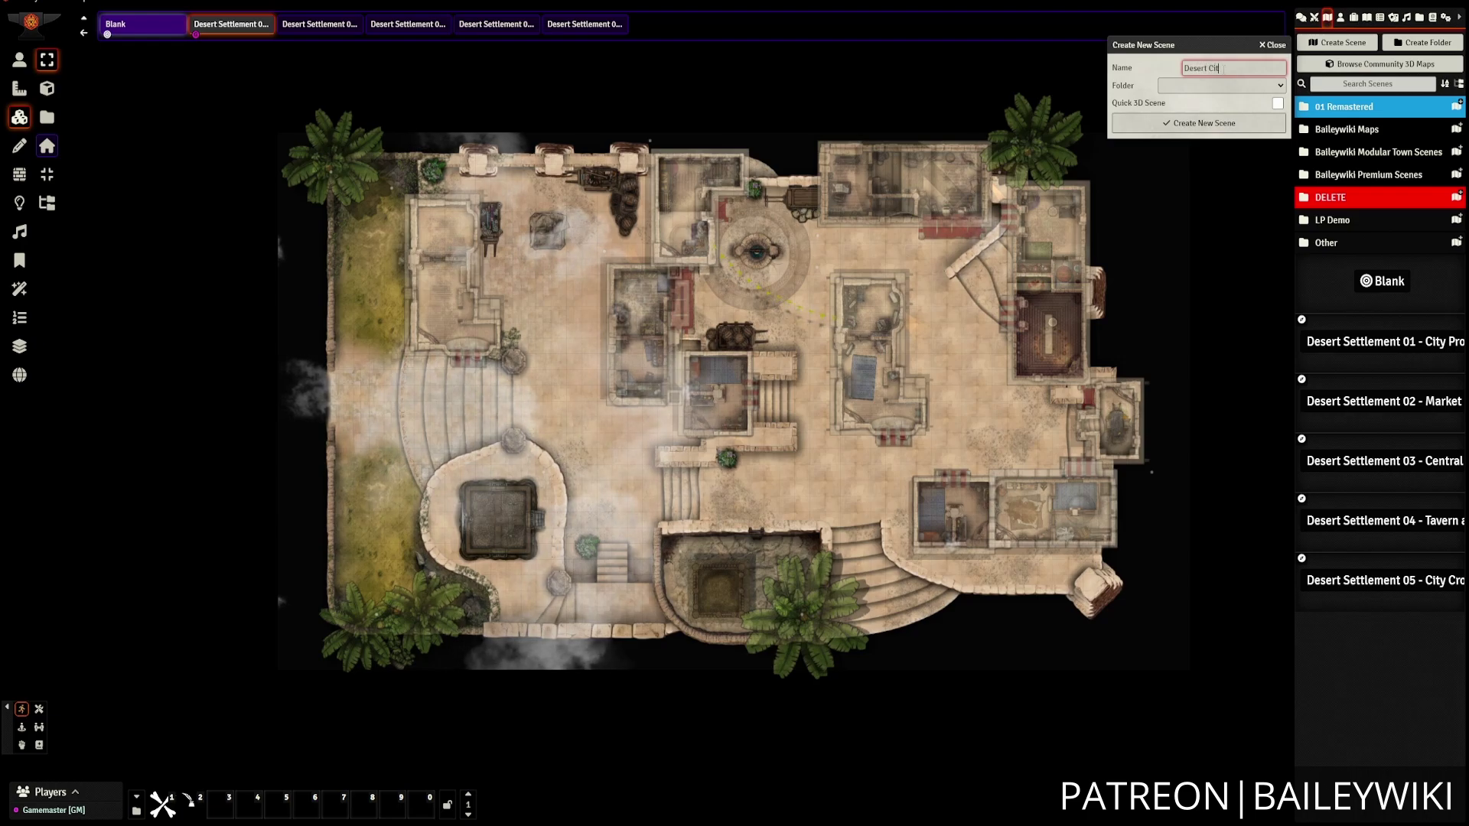
click(1198, 123)
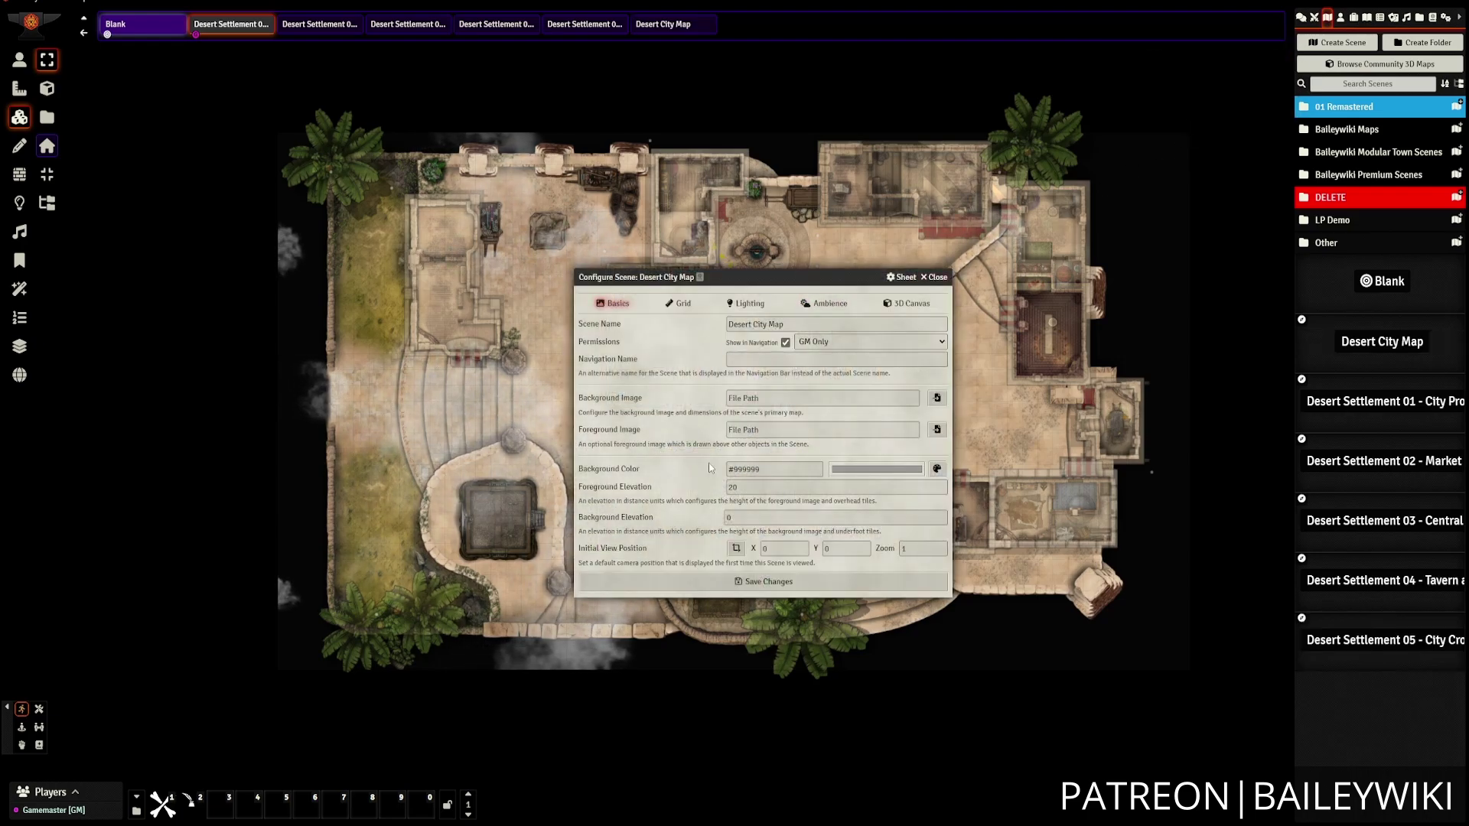
click(678, 303)
click(814, 530)
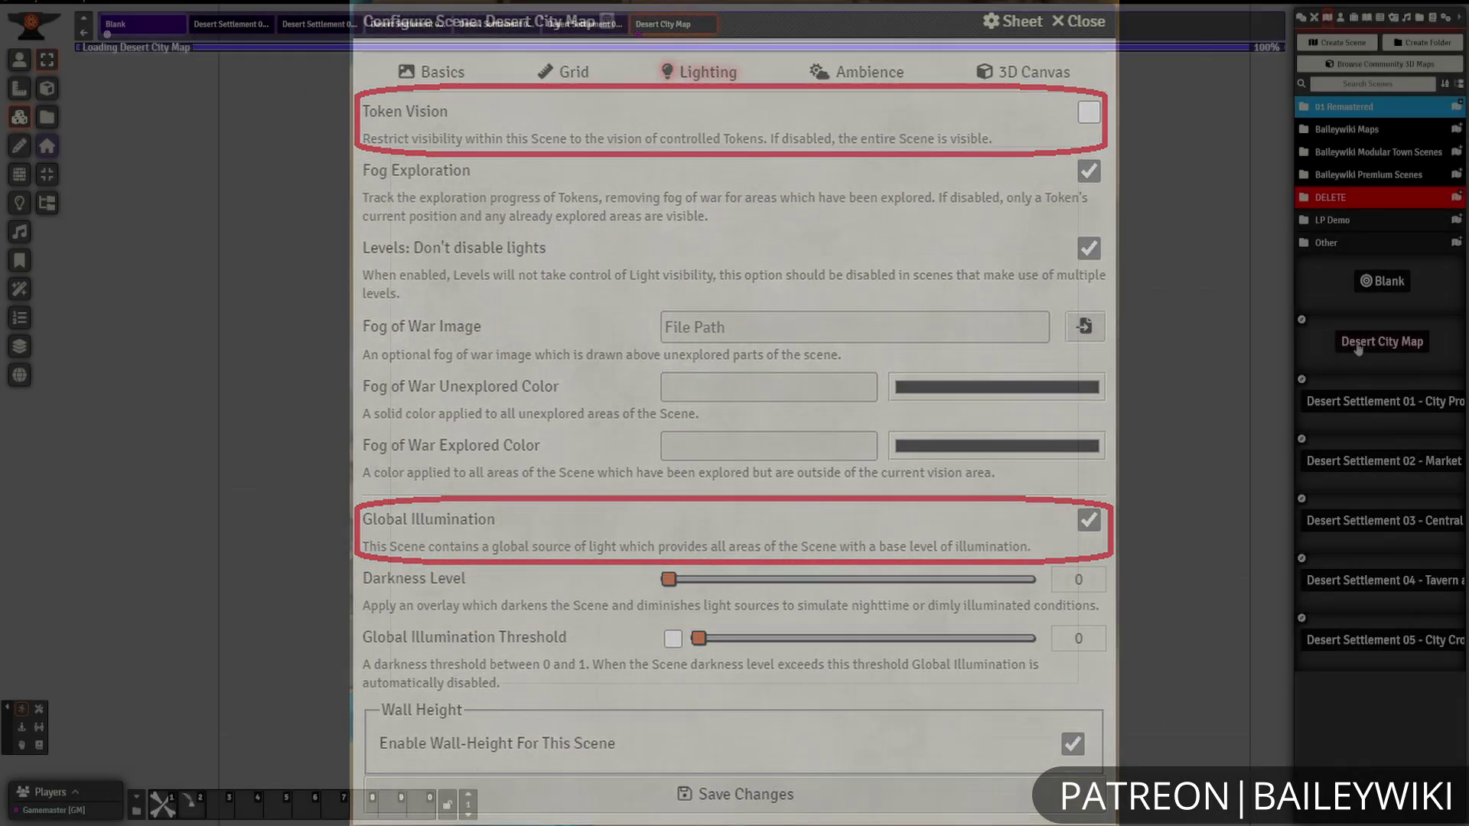
Save the lighting settings, trial-place four settlement images at grid size 500, then delete them.
click(735, 794)
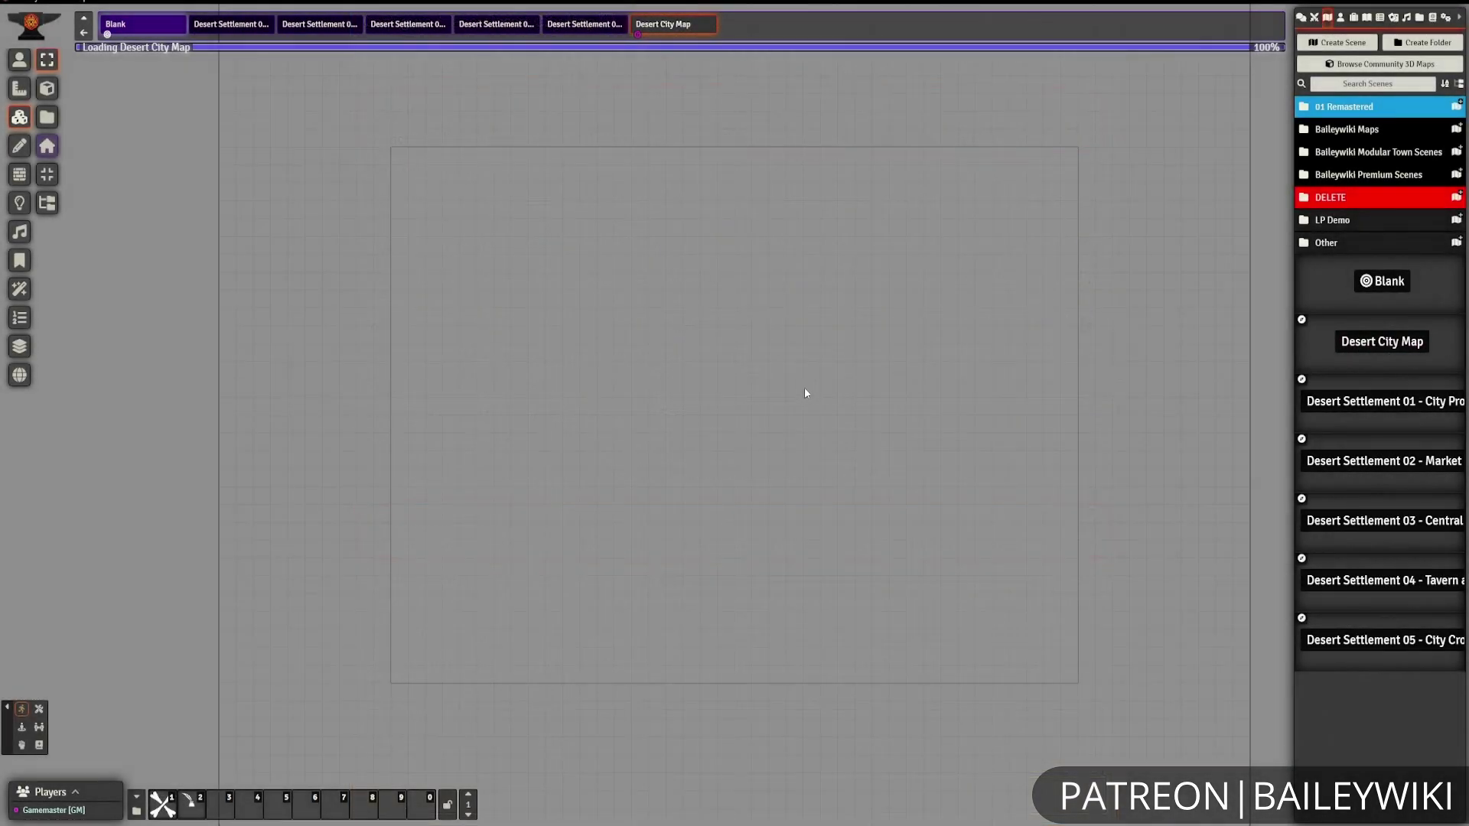
click(54, 121)
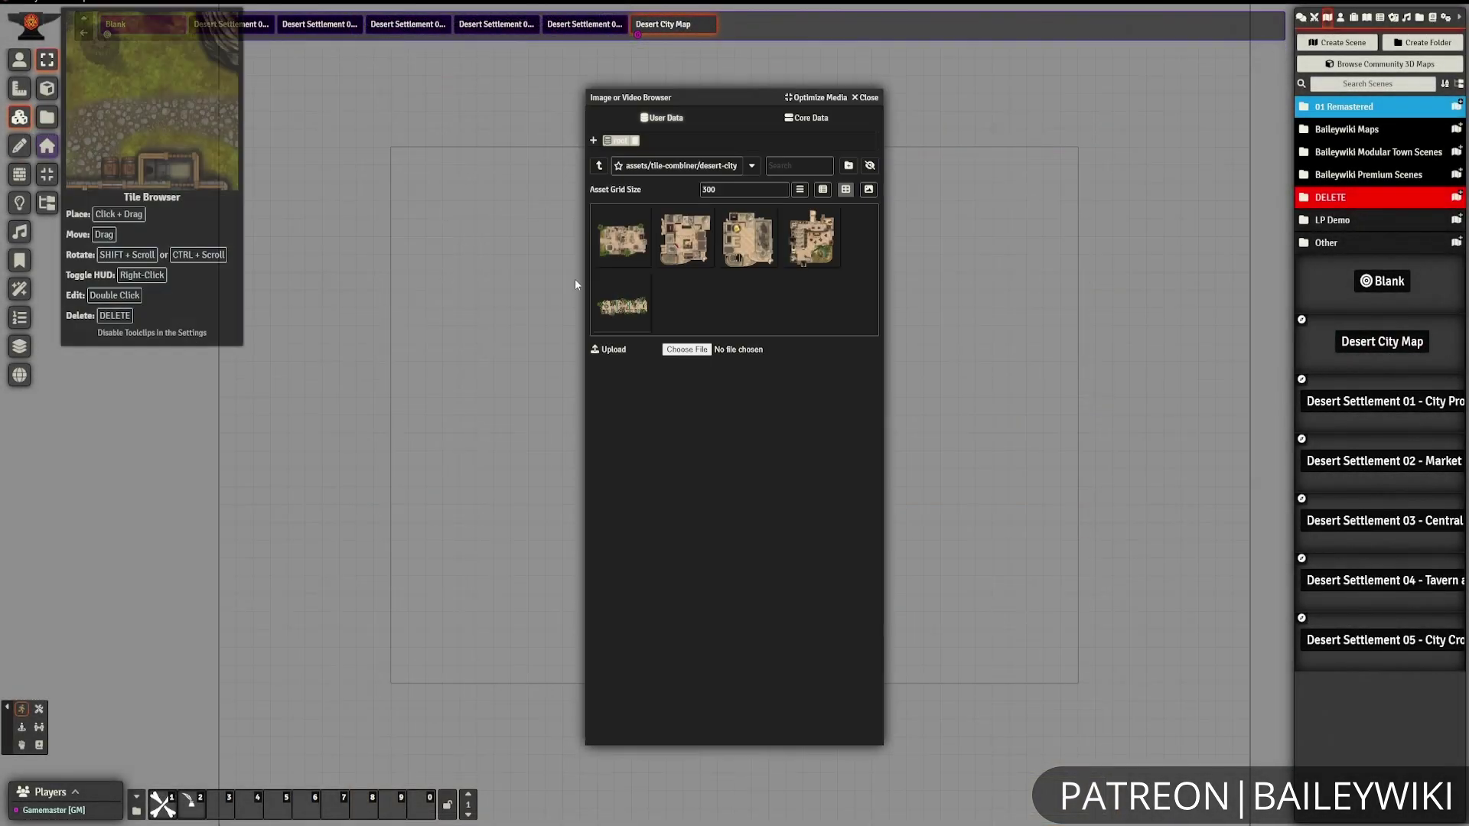
drag(722, 88, 1013, 131)
text(500)
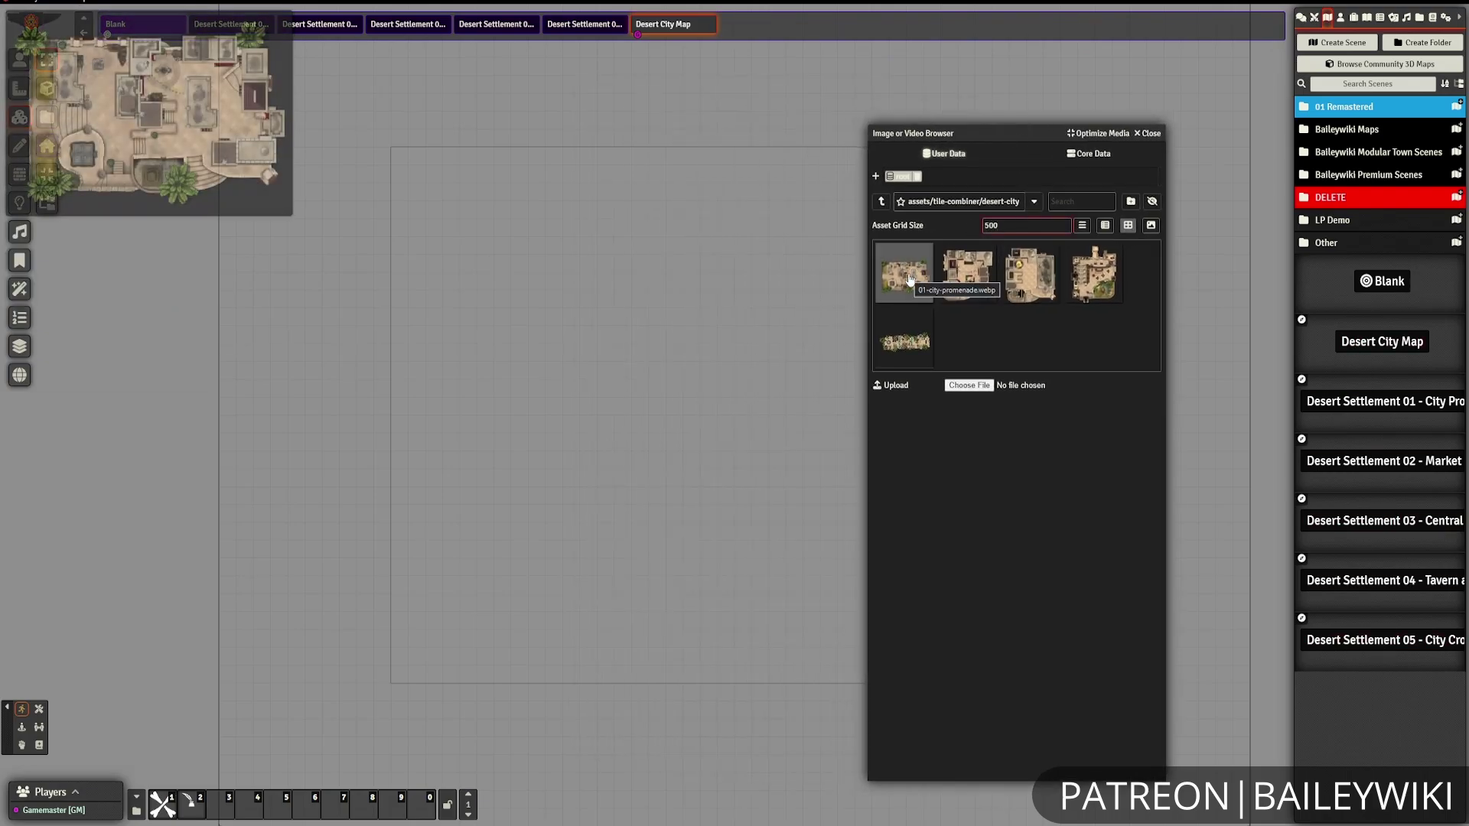
drag(904, 273, 535, 260)
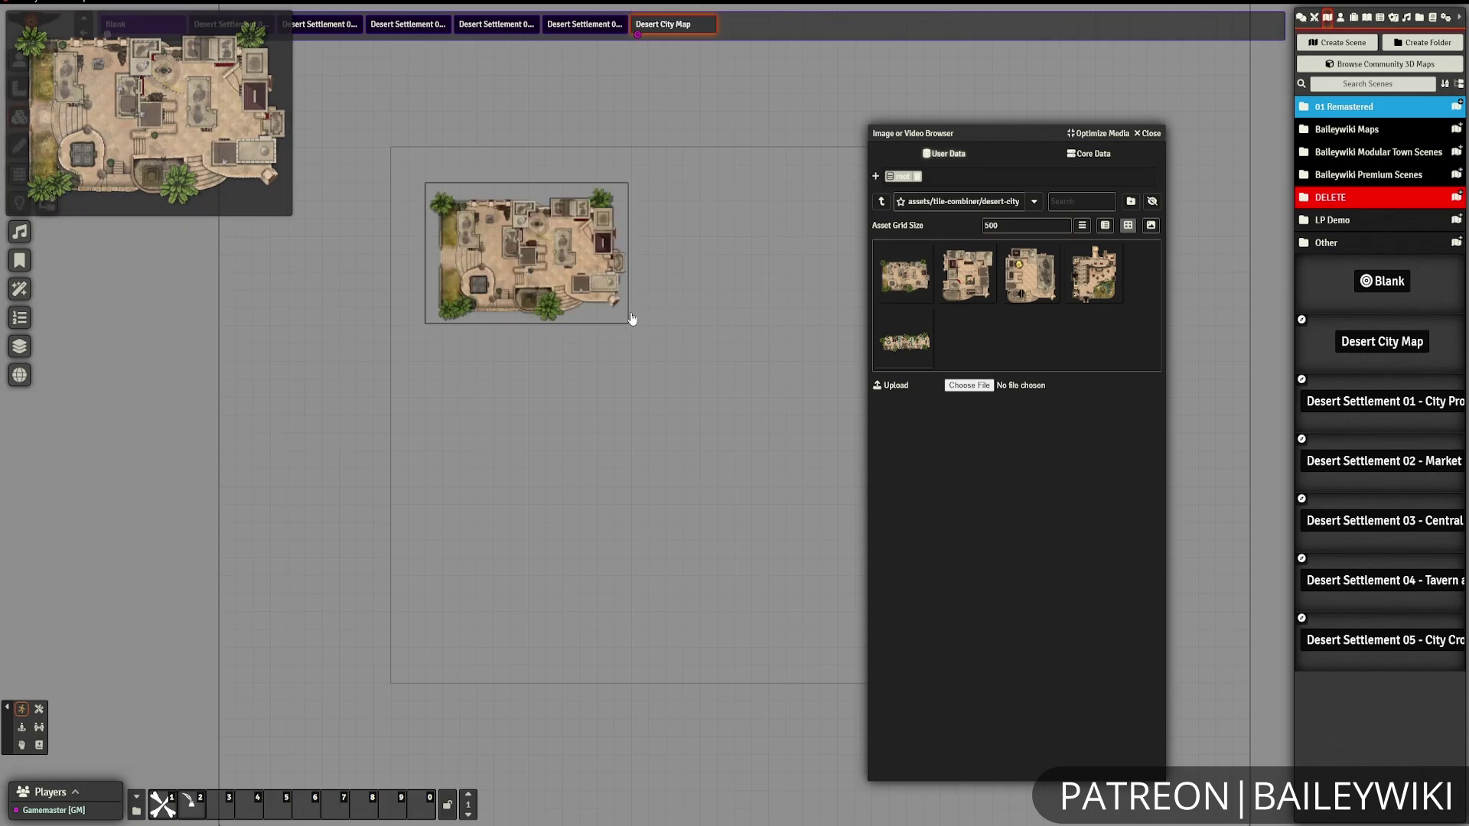
drag(964, 134, 1143, 135)
drag(1137, 280, 737, 269)
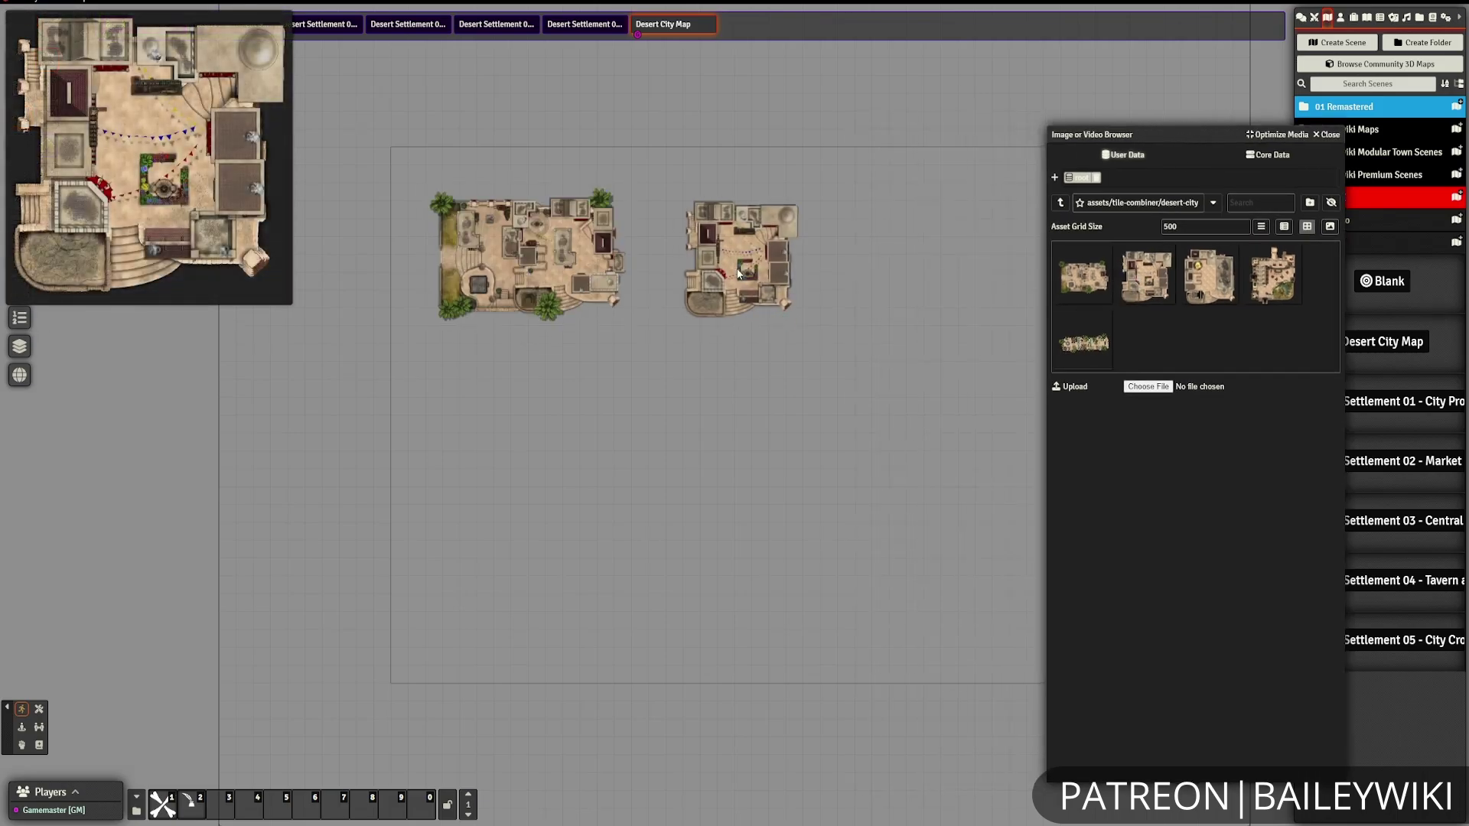
drag(1209, 276, 894, 264)
drag(1278, 288, 949, 367)
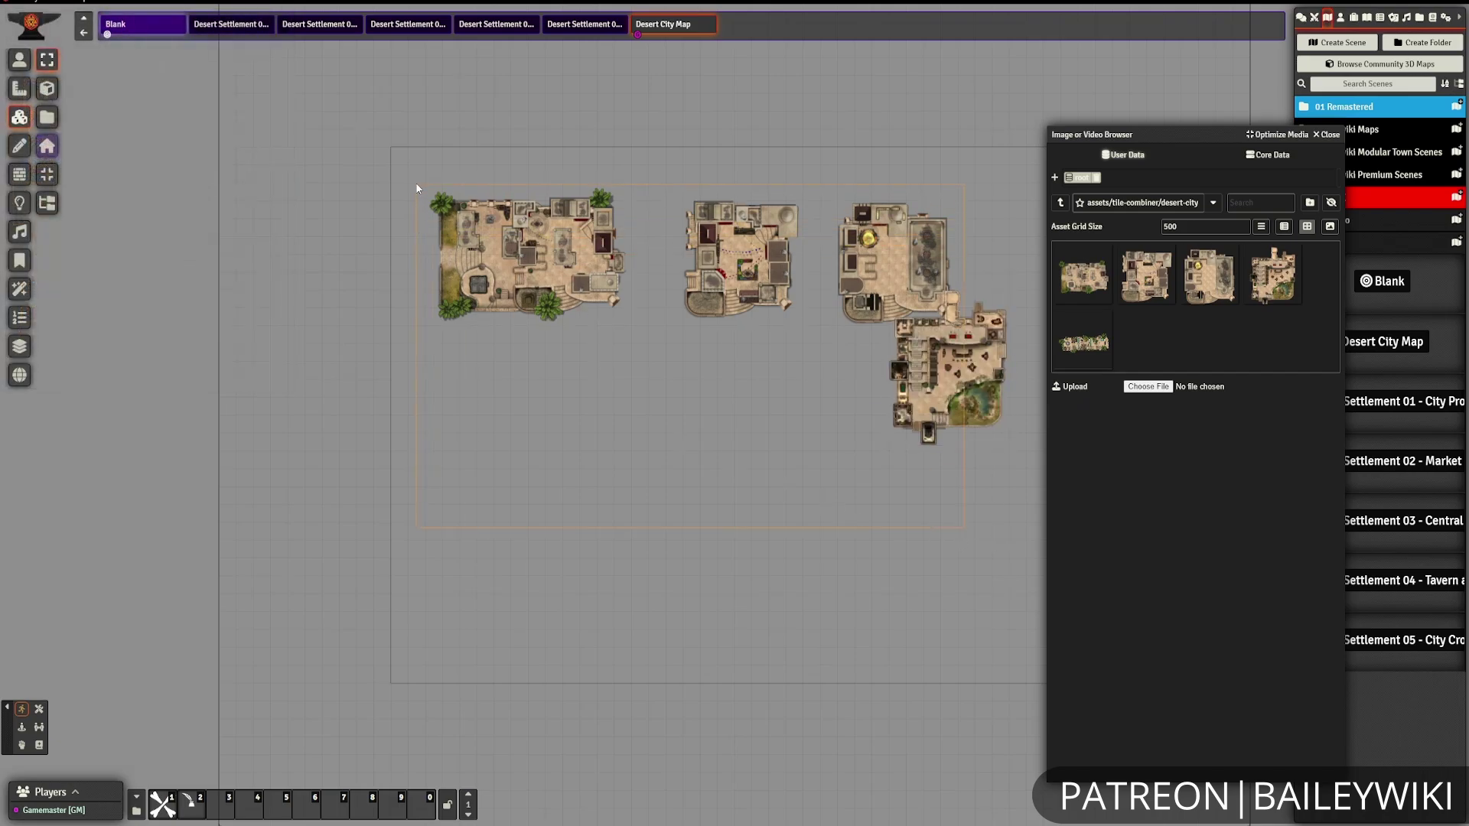
drag(417, 190, 417, 190)
key(Delete)
Retry the layout at Asset Grid Size 300 with three tiles, then delete them again.
click(1103, 224)
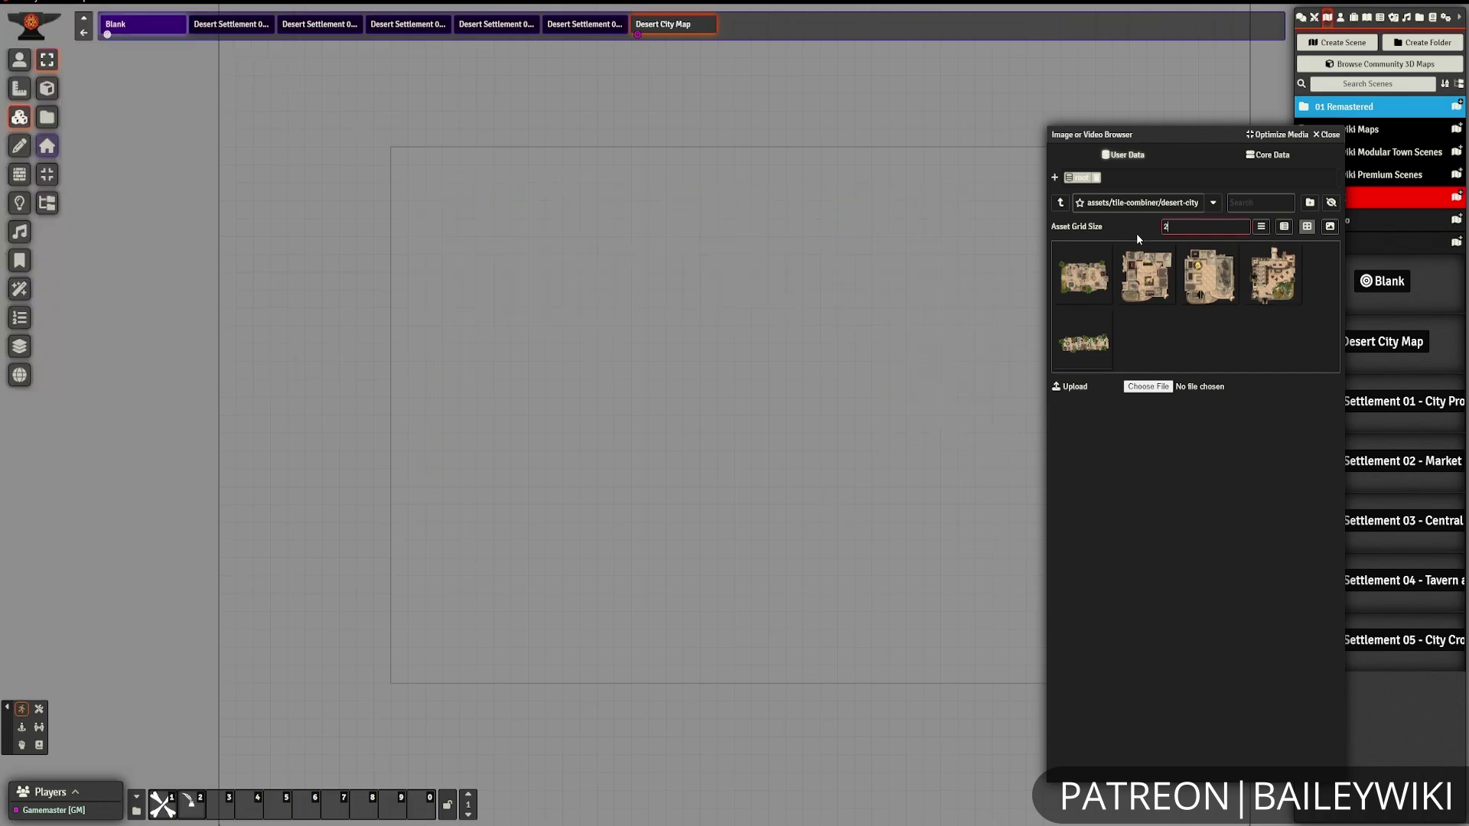
text(300)
drag(1082, 275, 577, 266)
drag(1208, 275, 853, 314)
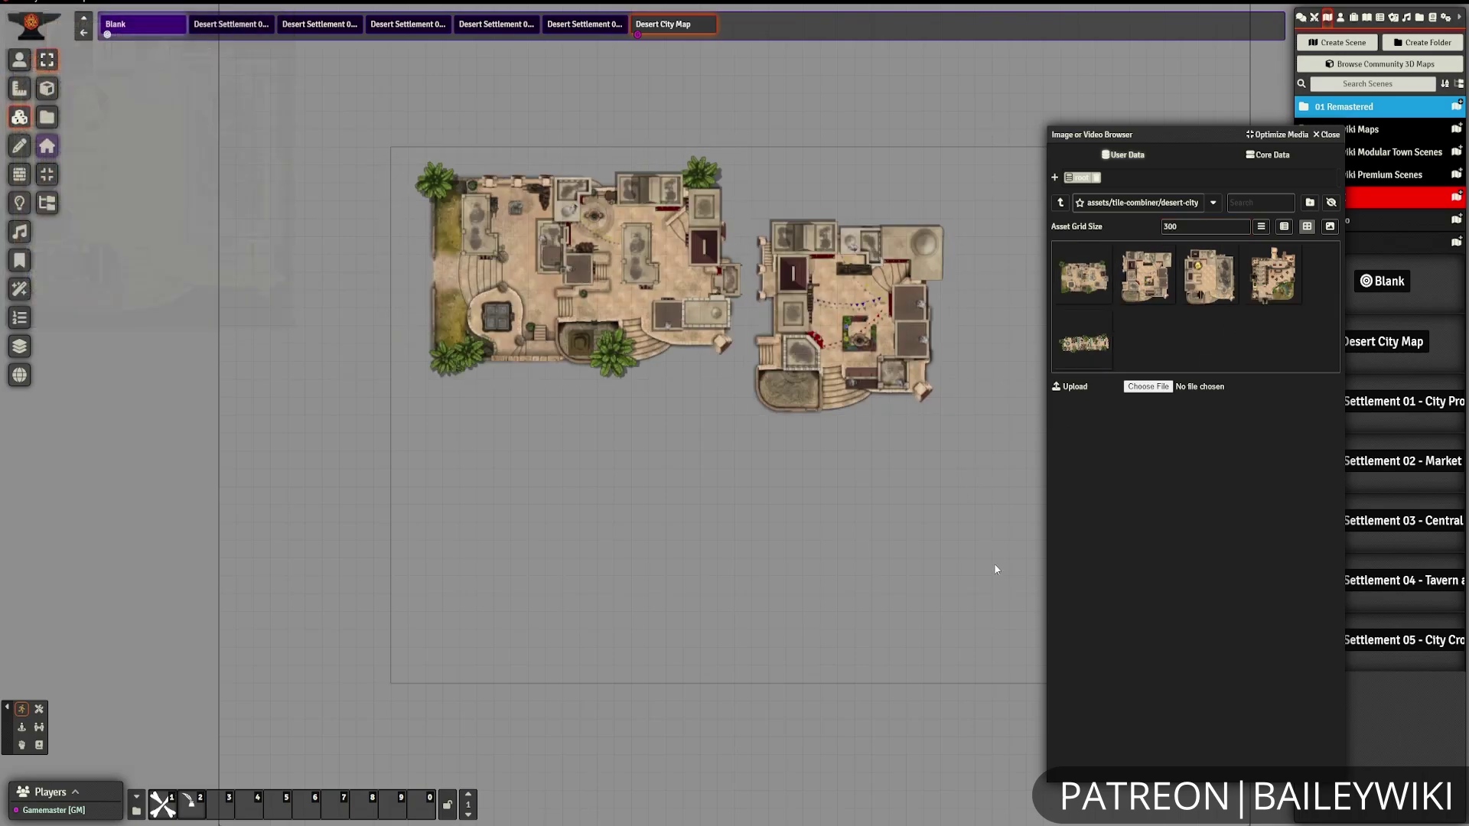
drag(1208, 276, 880, 521)
drag(1017, 636, 457, 144)
key(Delete)
At grid size 400, place three tiles across the top, one lower right and the wide one lower left.
text(400)
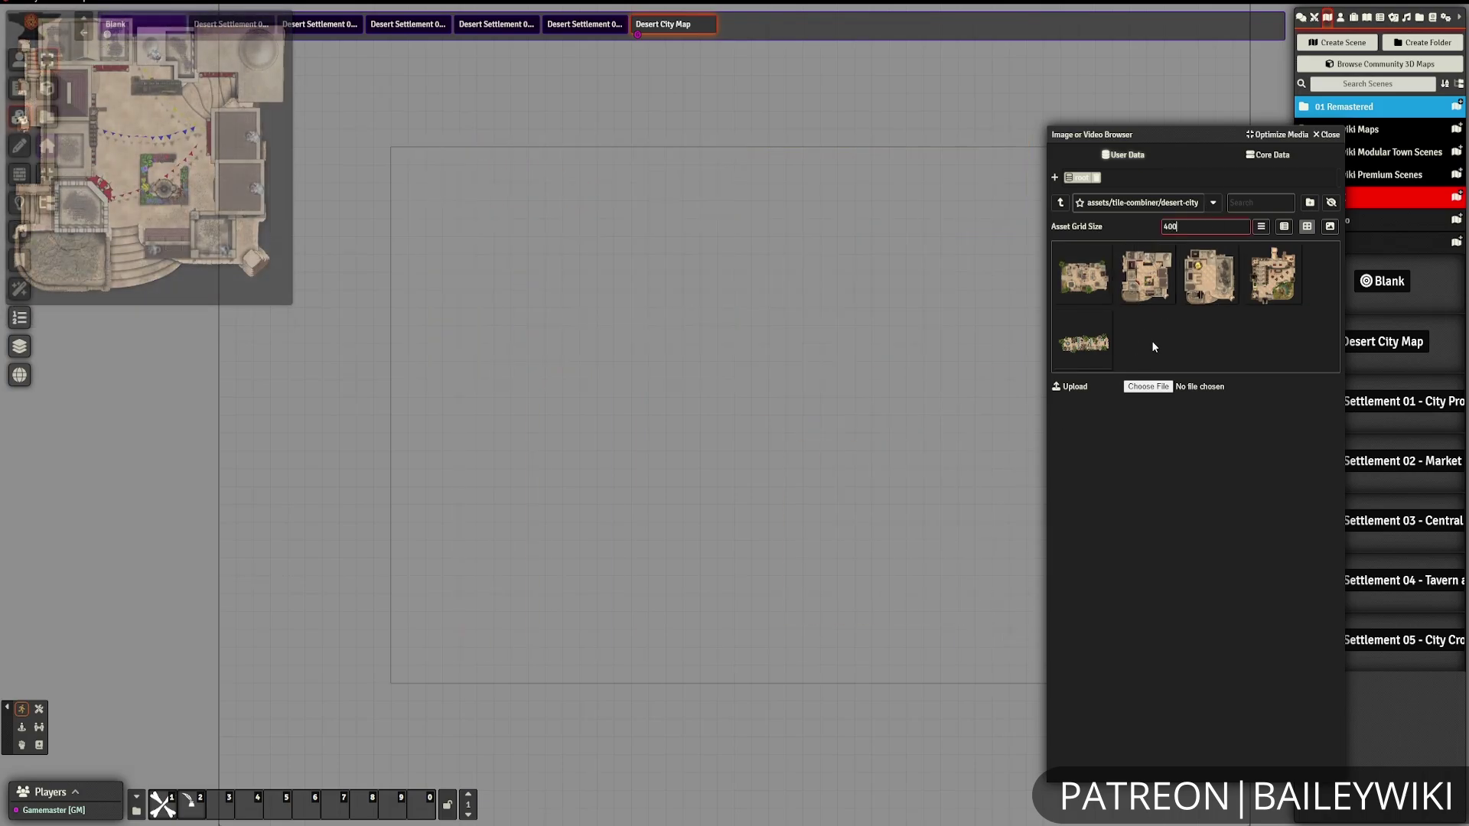
drag(1083, 276, 570, 291)
drag(1145, 275, 792, 291)
drag(1208, 275, 959, 279)
drag(1197, 136, 265, 171)
drag(355, 295, 973, 520)
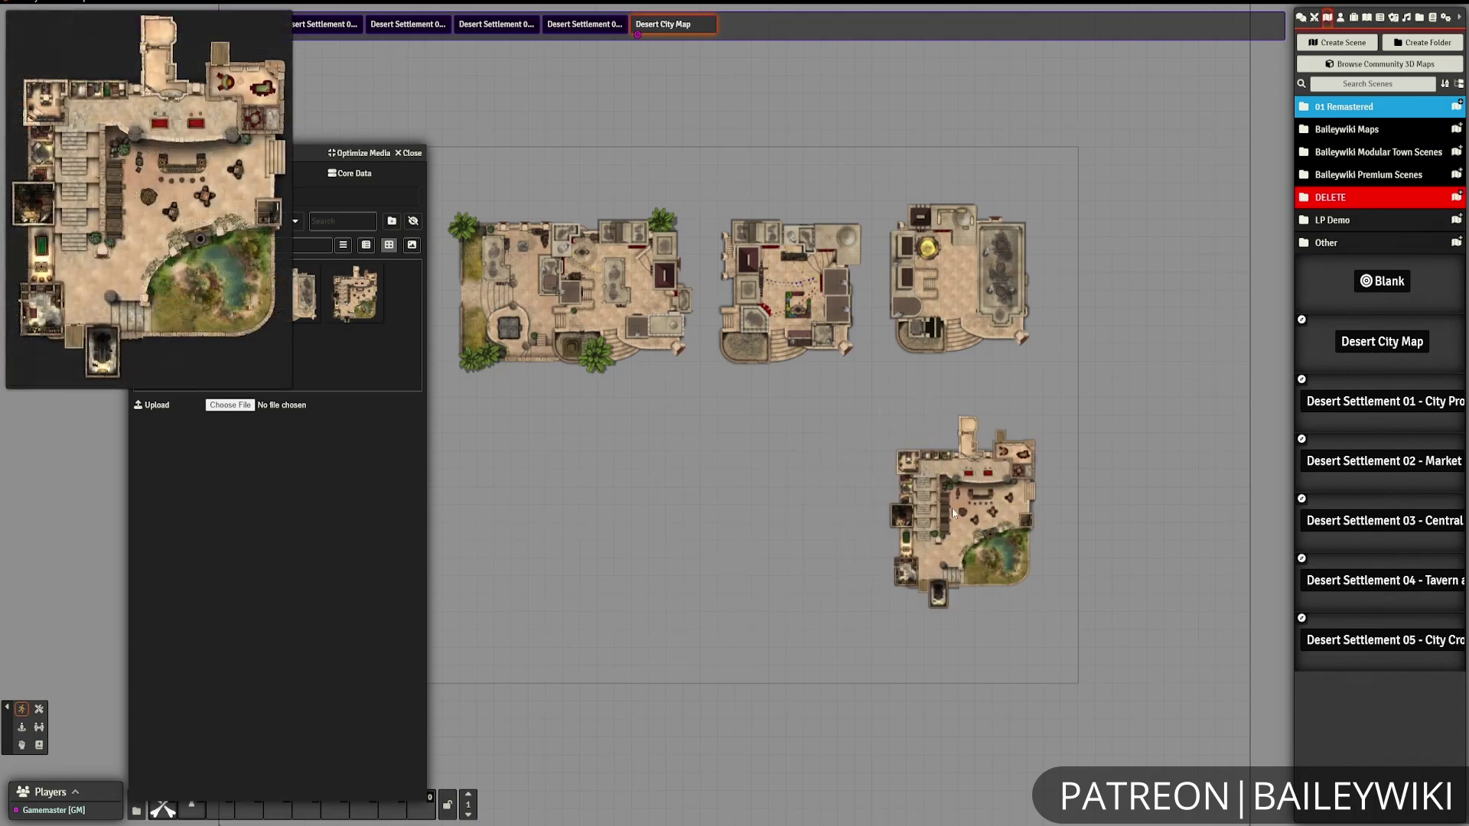
drag(606, 519, 604, 516)
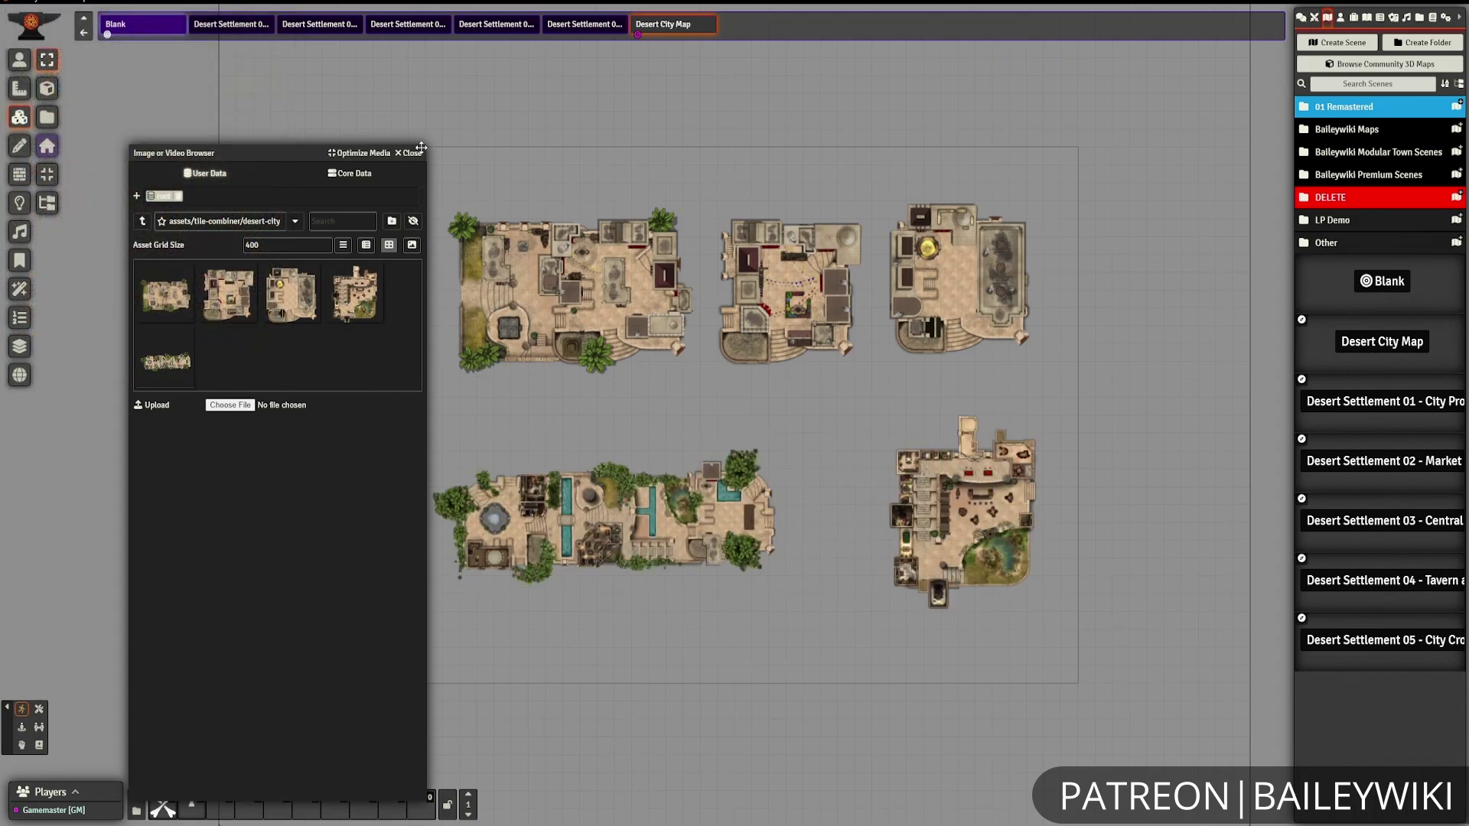
click(408, 152)
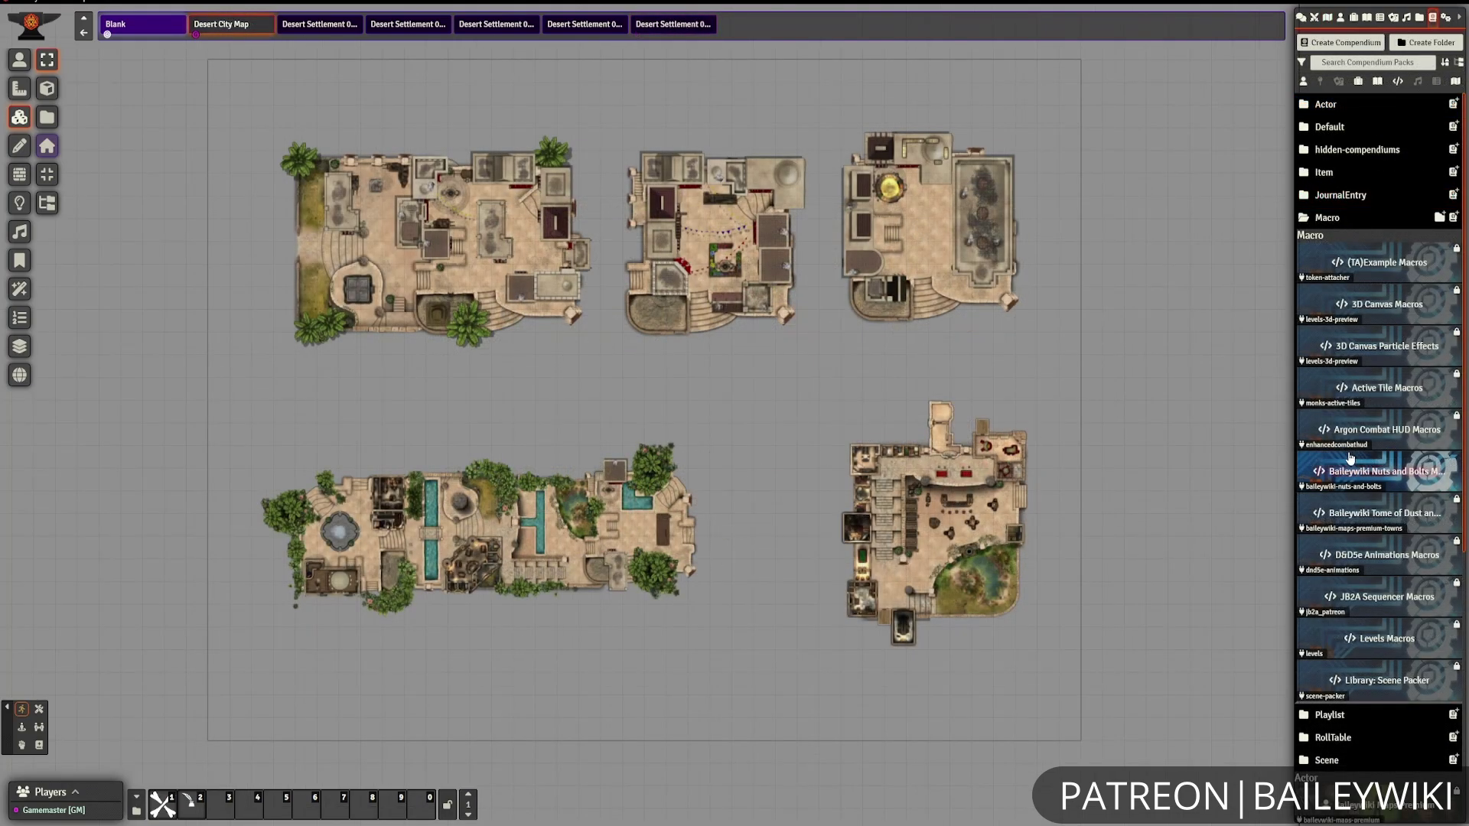
Add Random Overlay Terrain (Desert) from MacroWheel > FREE Overlays > overlay terrain to hotbar slot 6.
click(1347, 457)
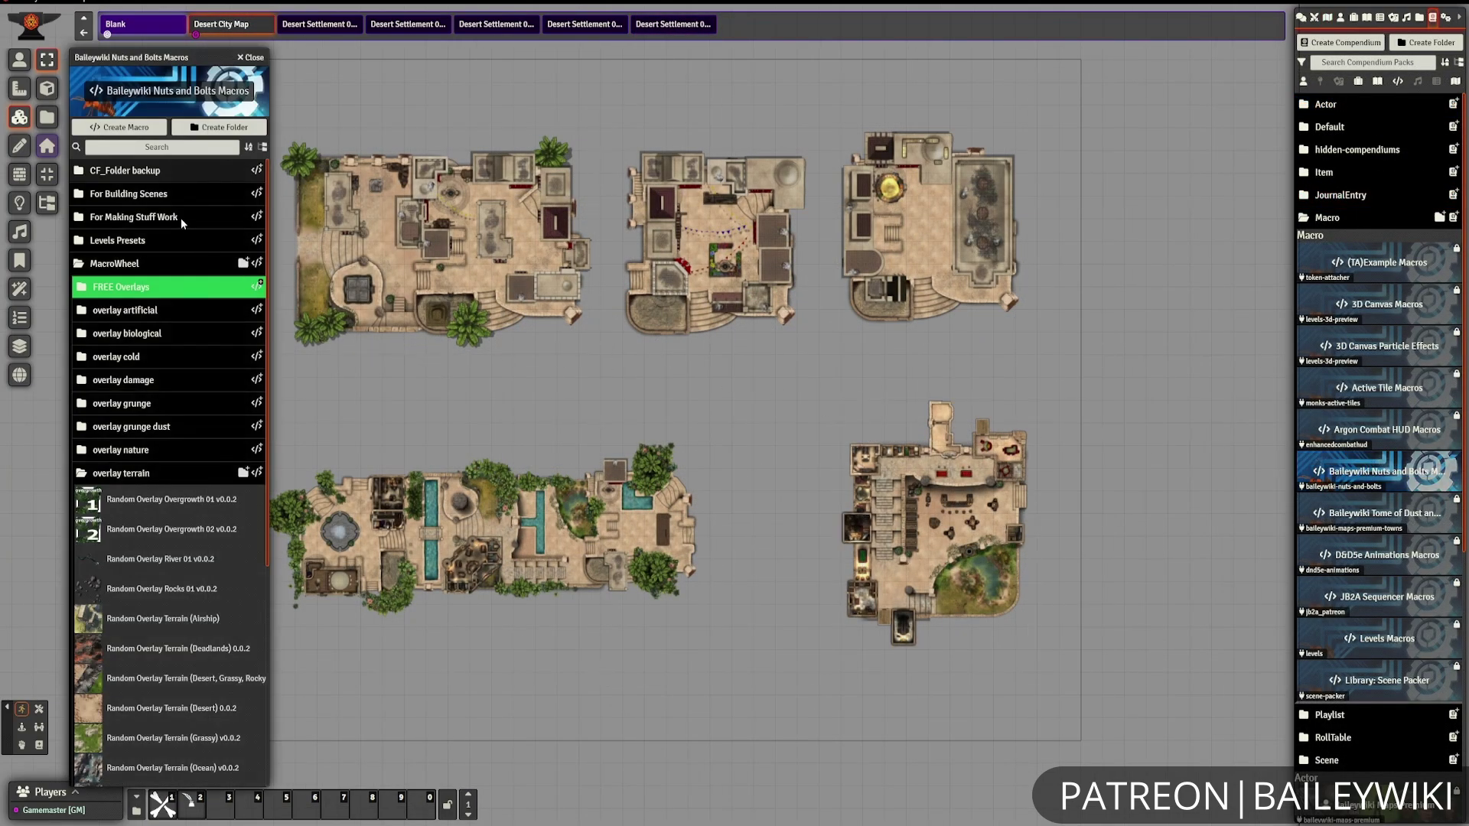
click(113, 264)
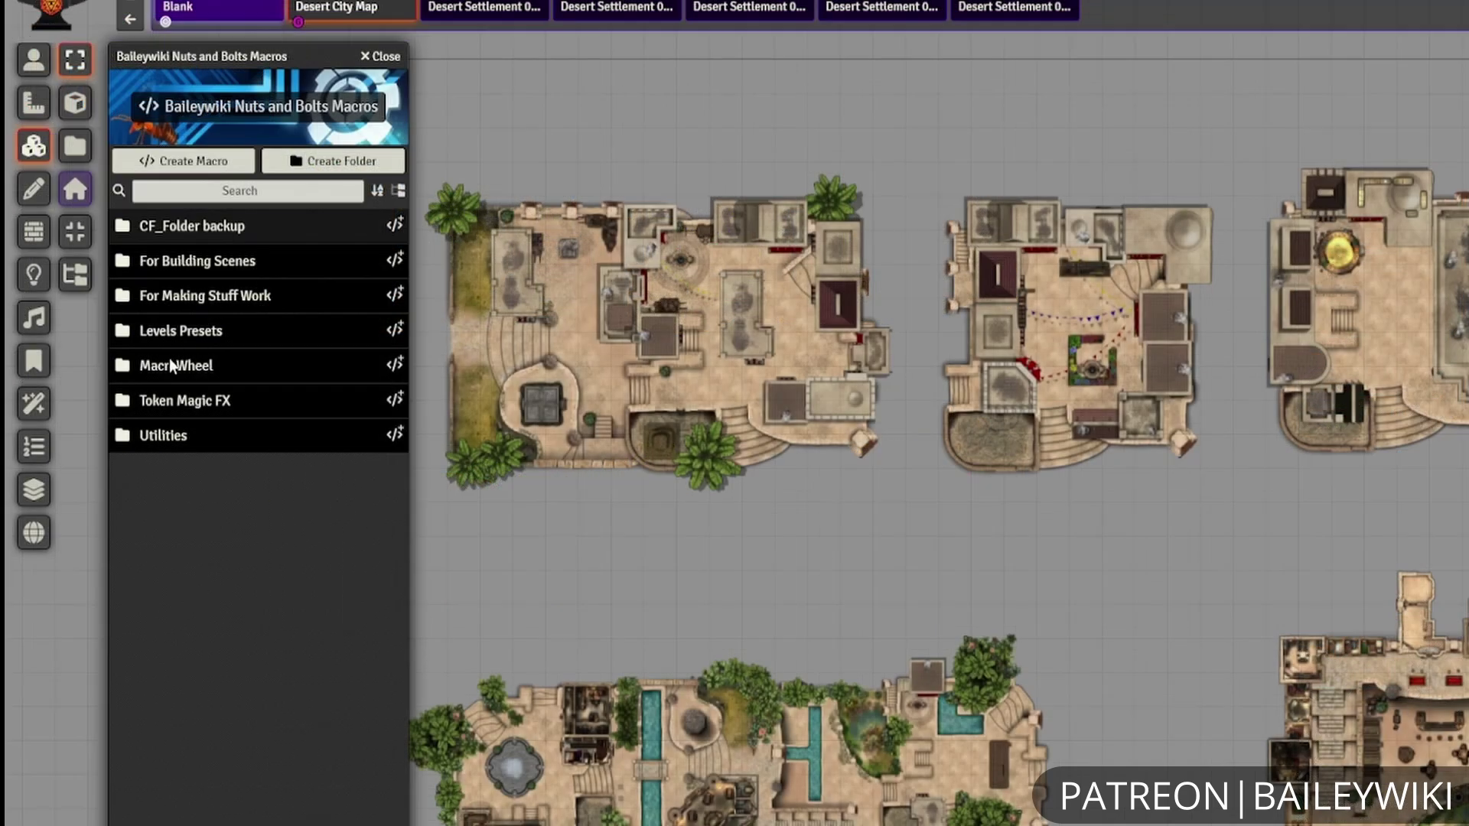
click(171, 369)
click(176, 400)
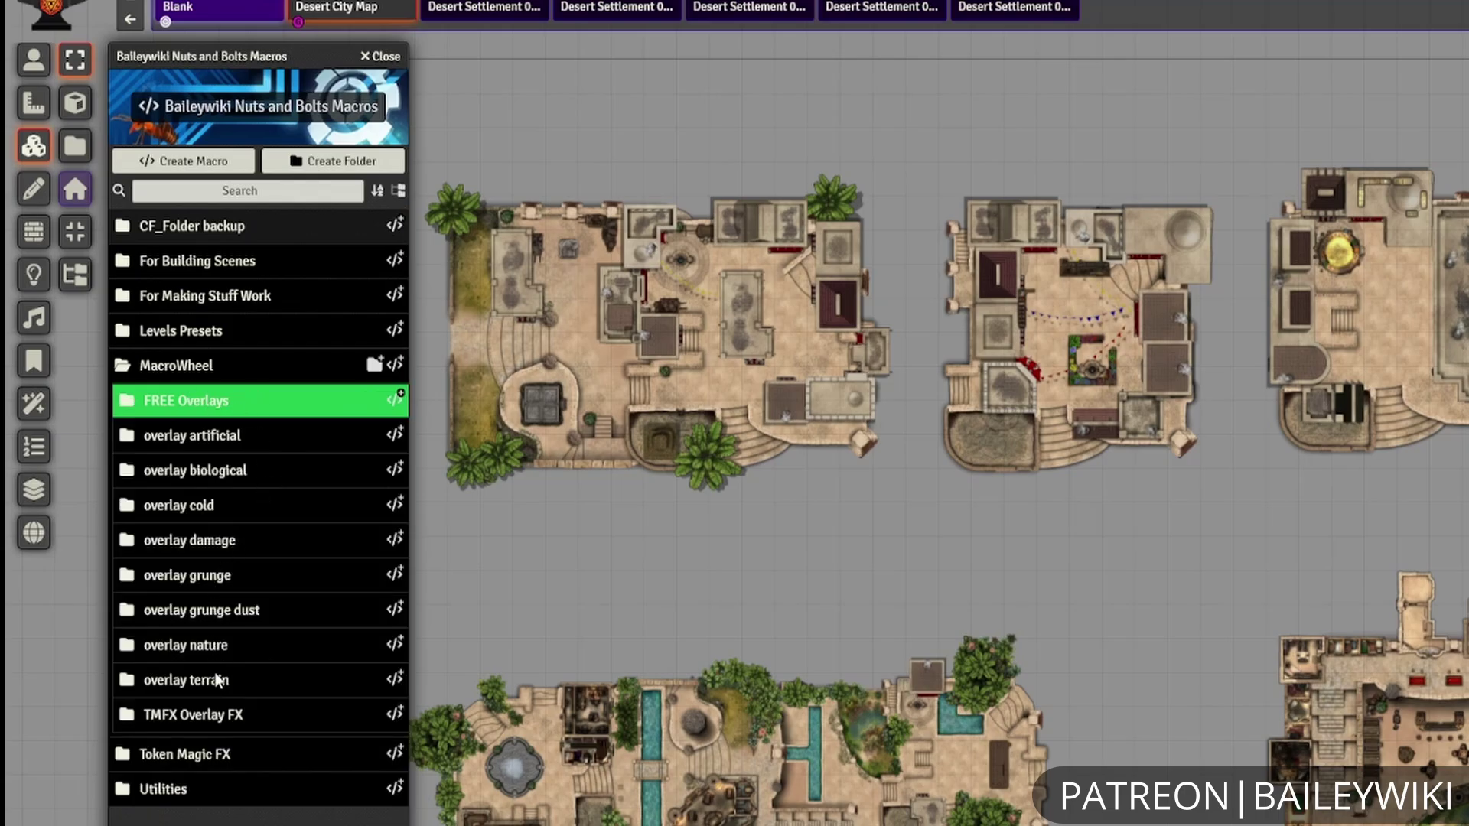
click(218, 680)
scroll(267, 696, down, 5)
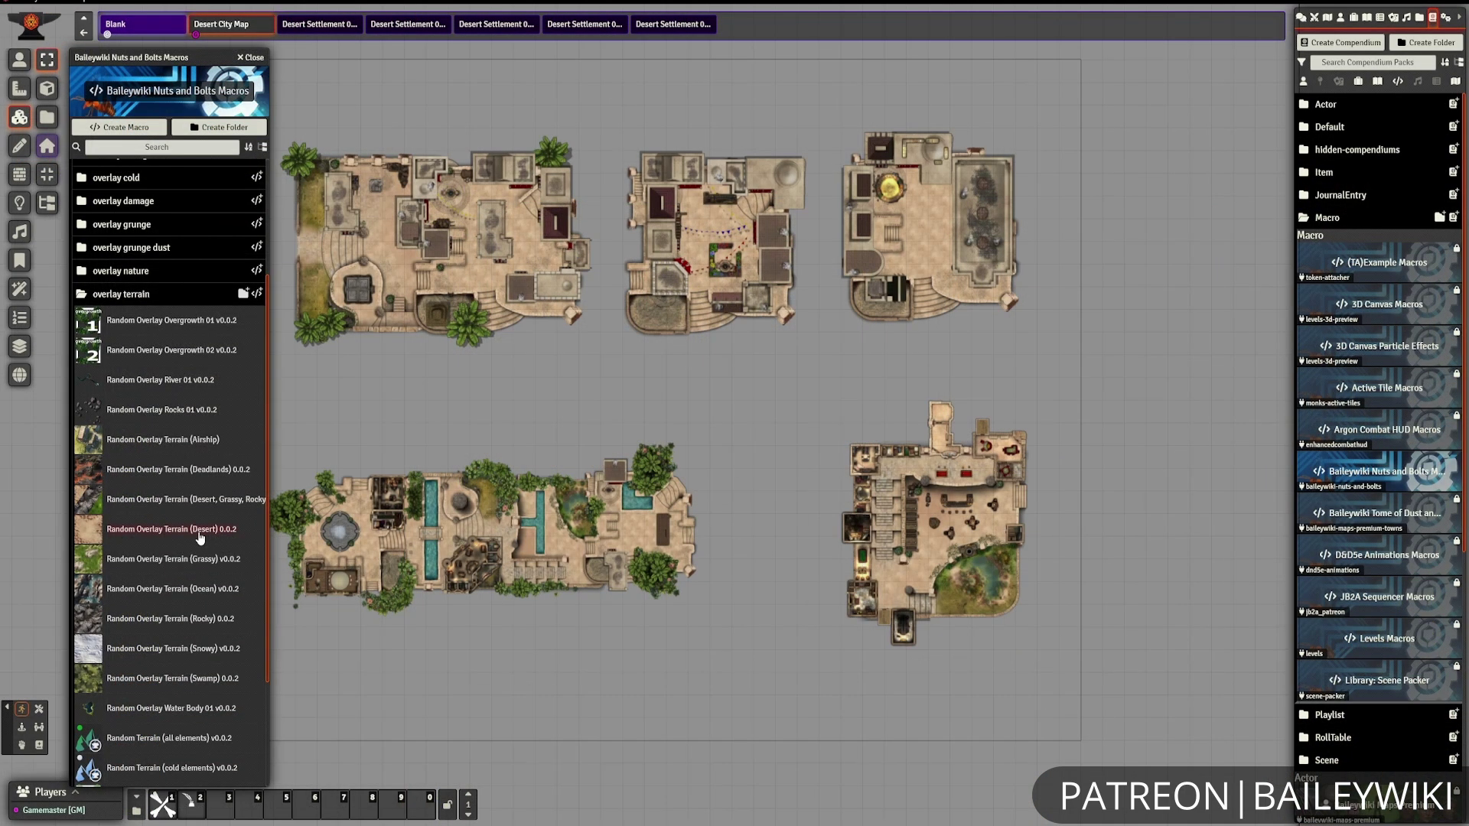
drag(196, 535, 306, 803)
click(250, 57)
scroll(630, 387, up, 2)
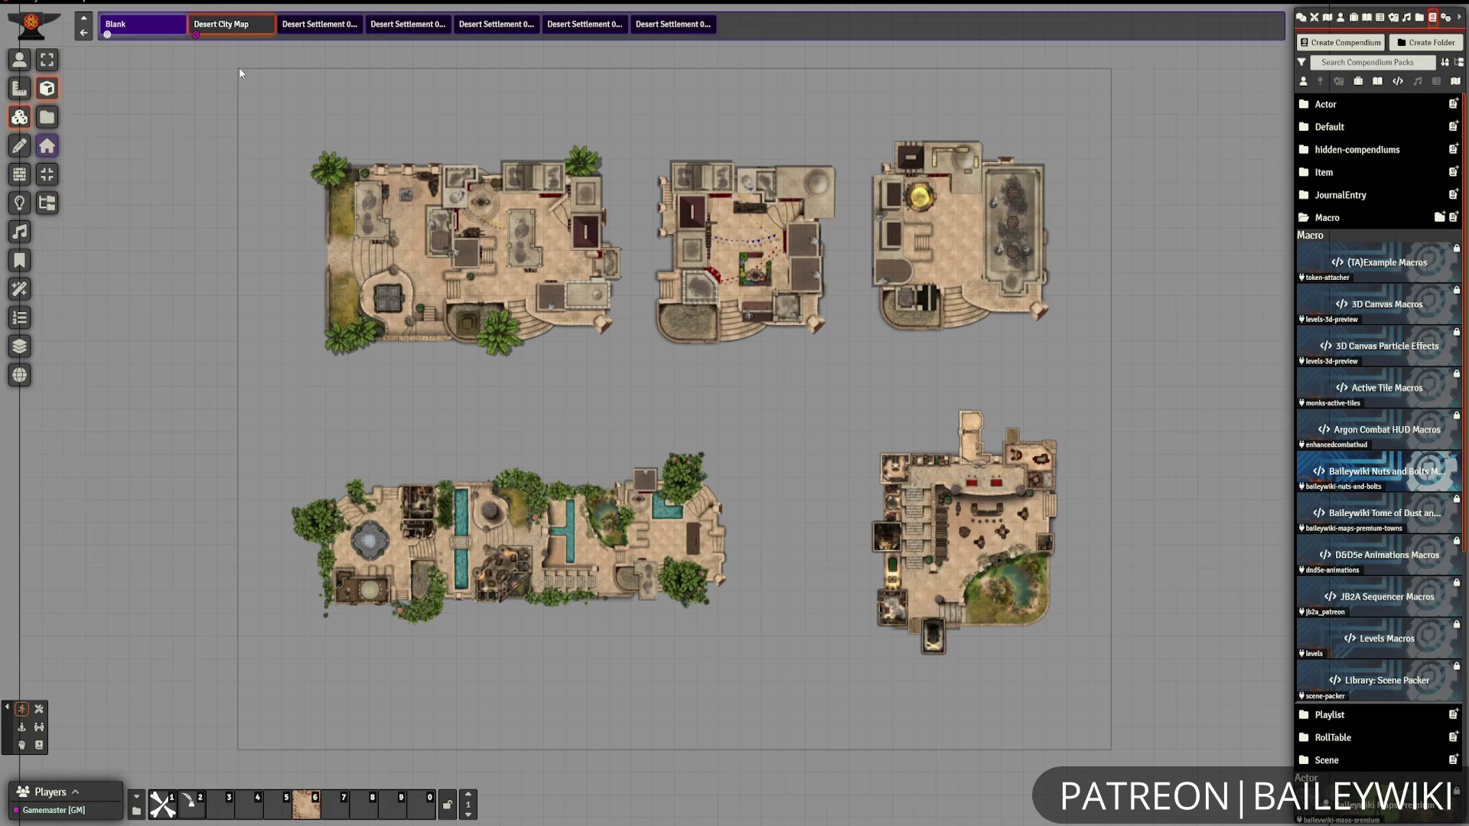
Draw a scene-wide tile using black-square.png from the active-tiles image folder.
drag(294, 123, 1110, 753)
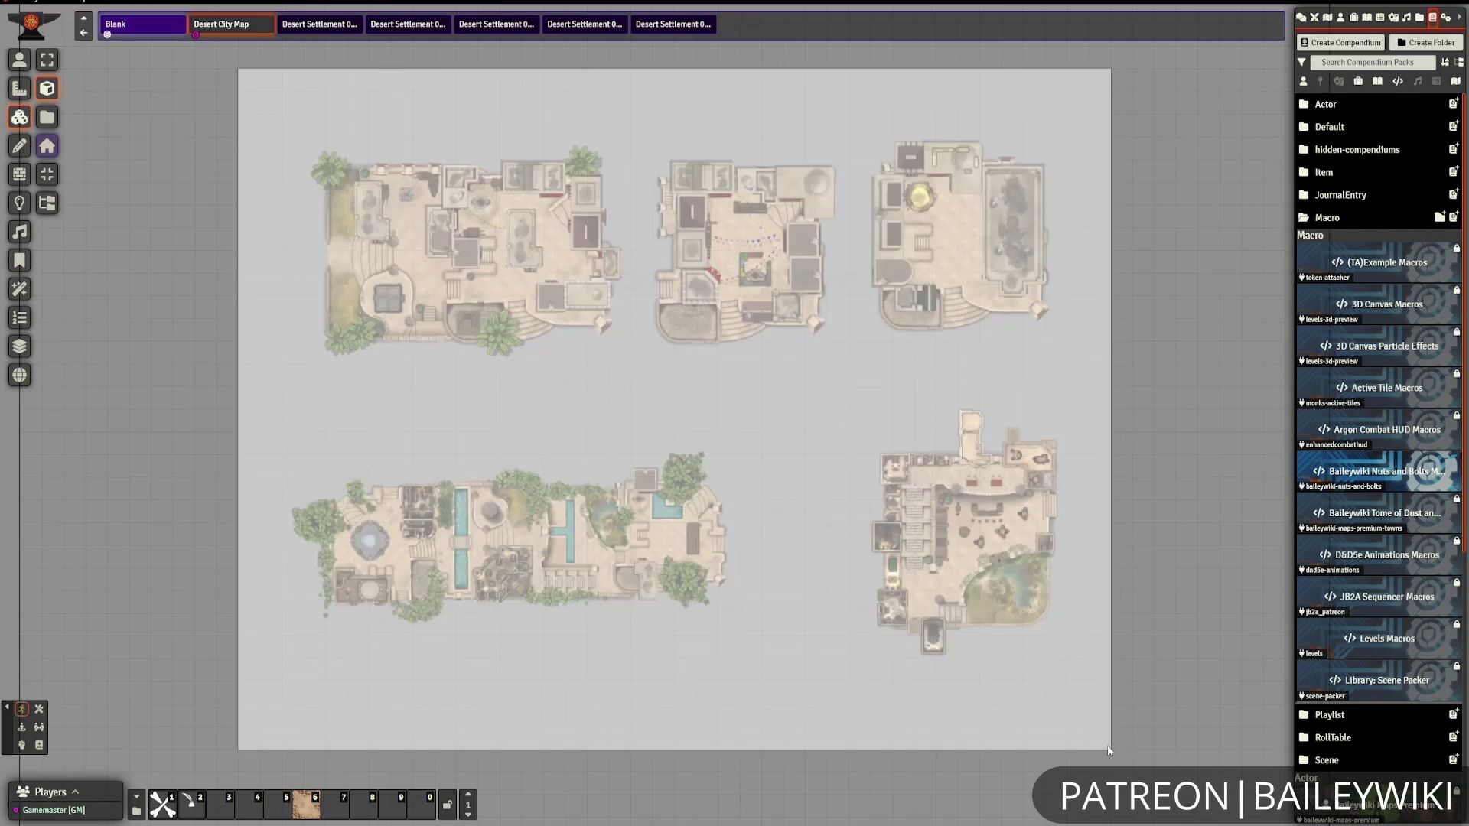
click(895, 341)
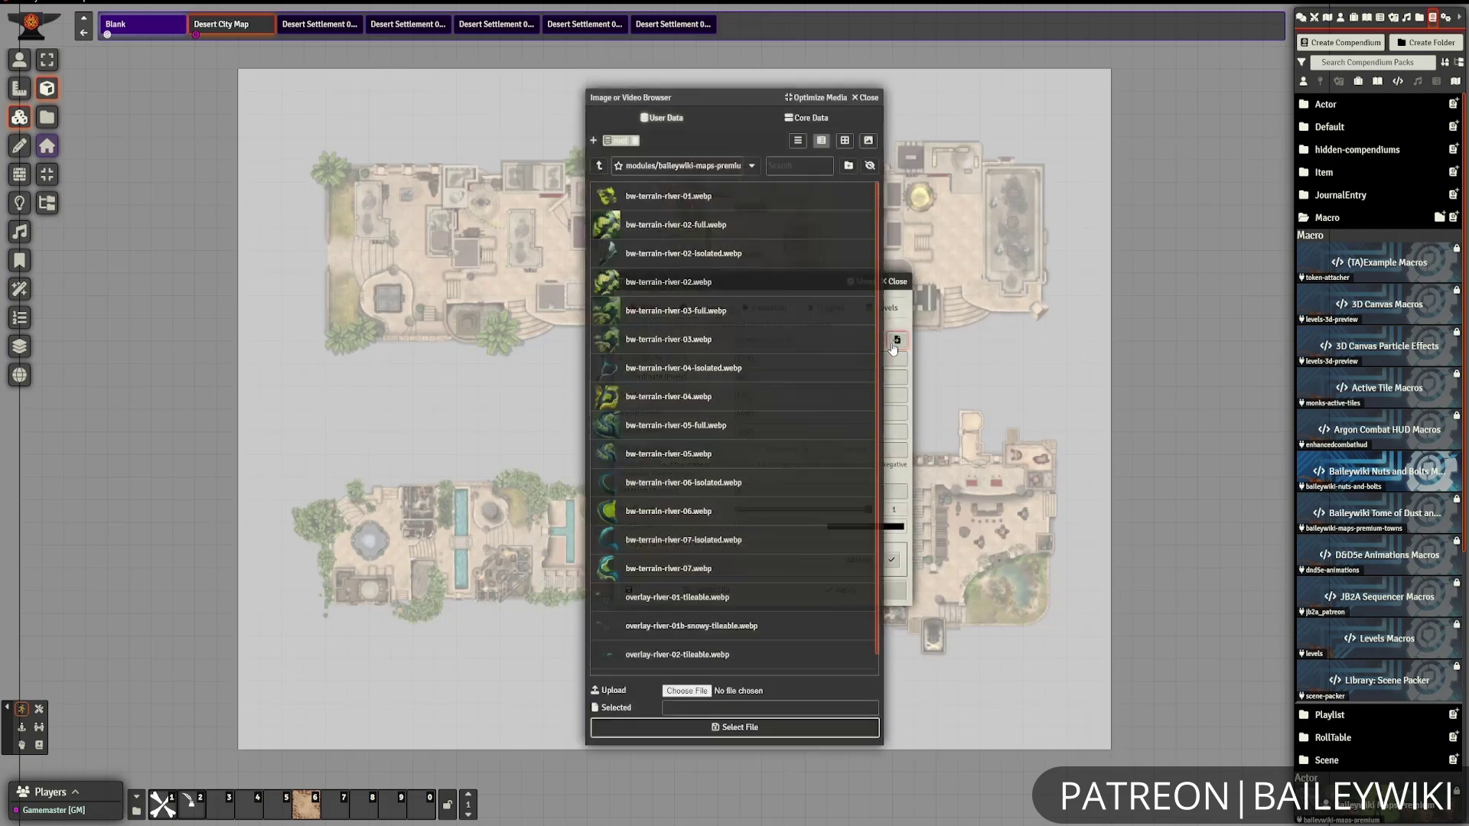
click(599, 166)
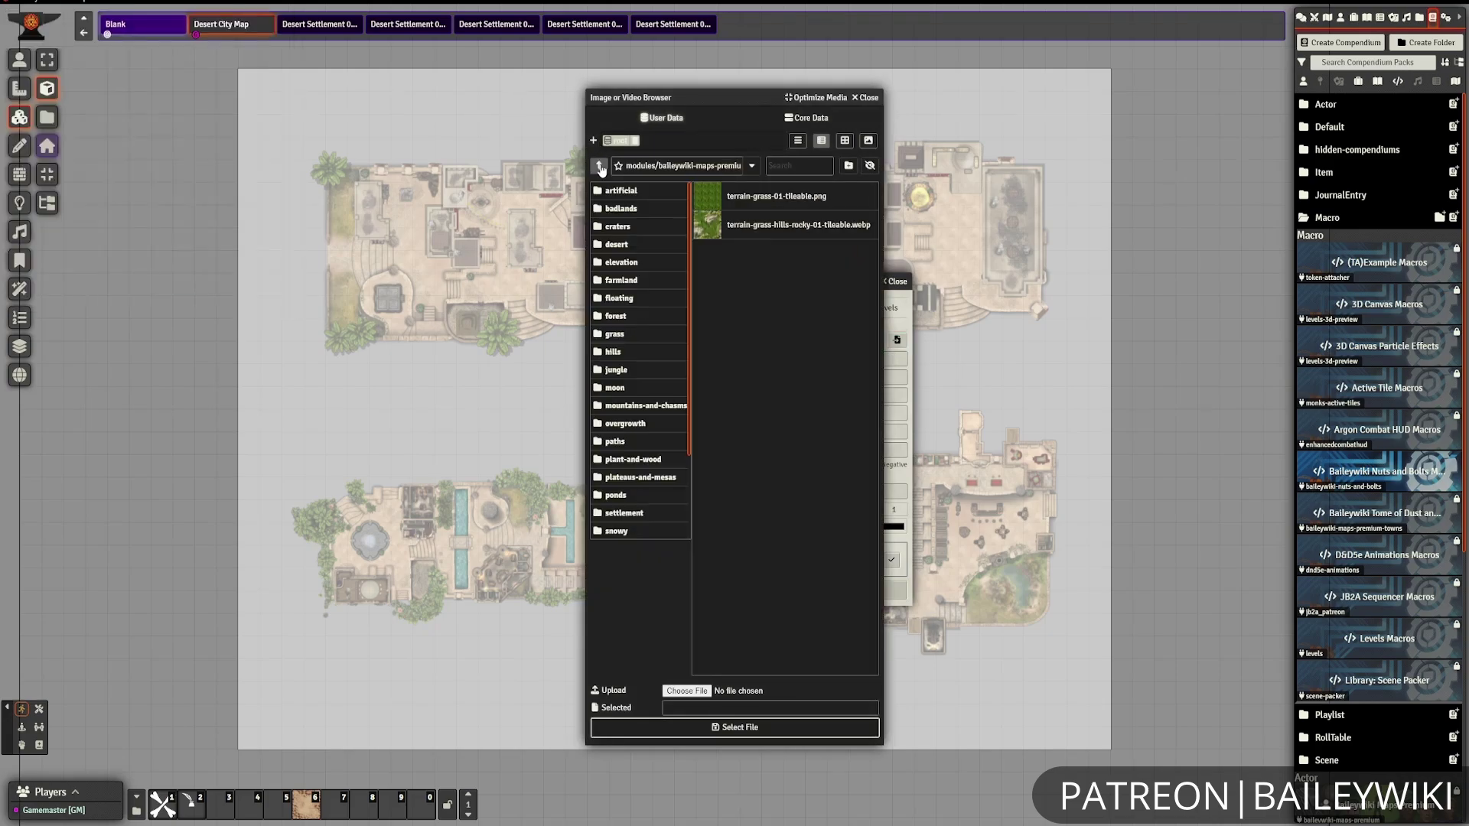
click(616, 190)
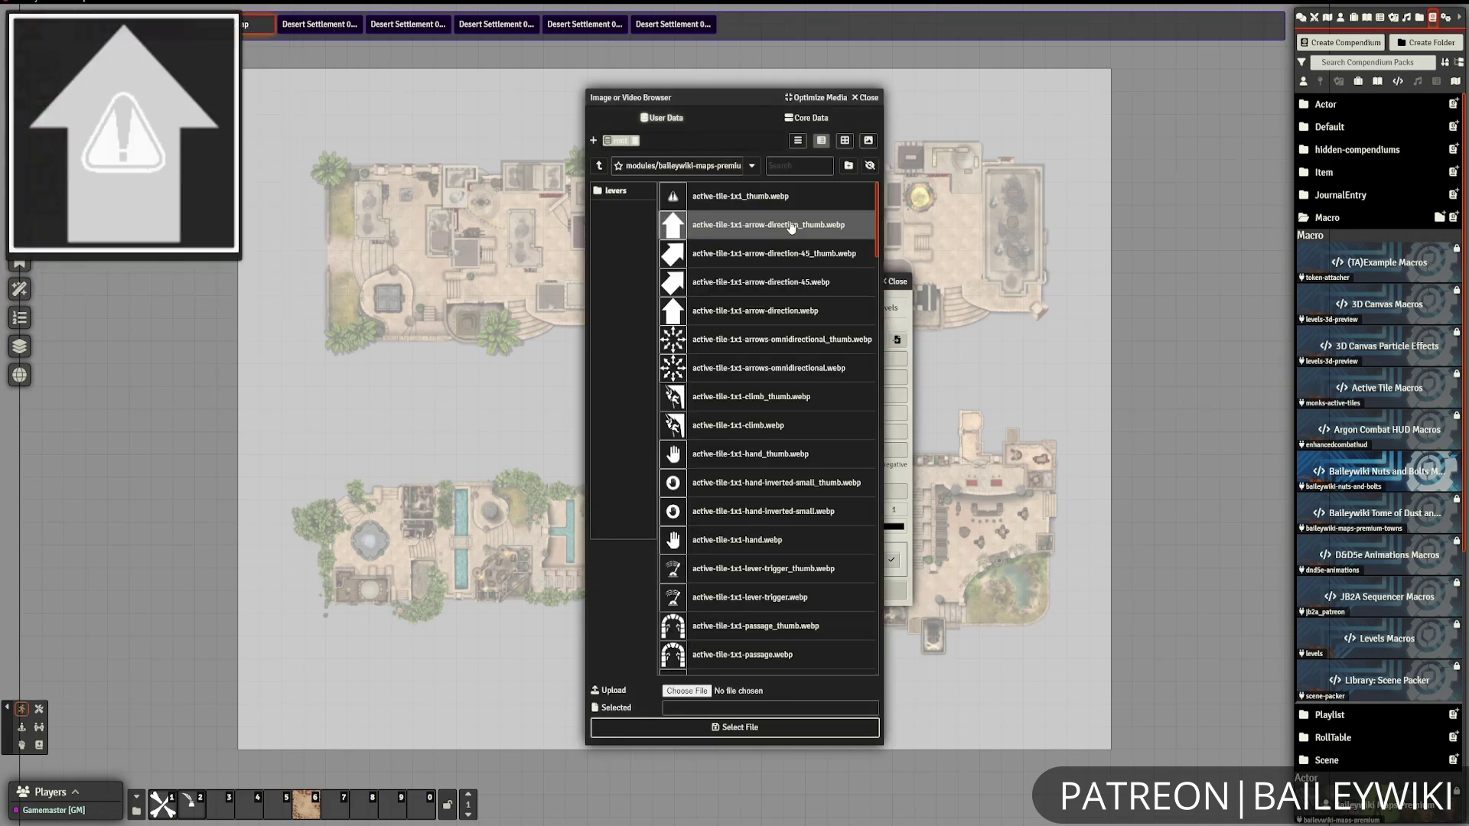
scroll(765, 413, down, 8)
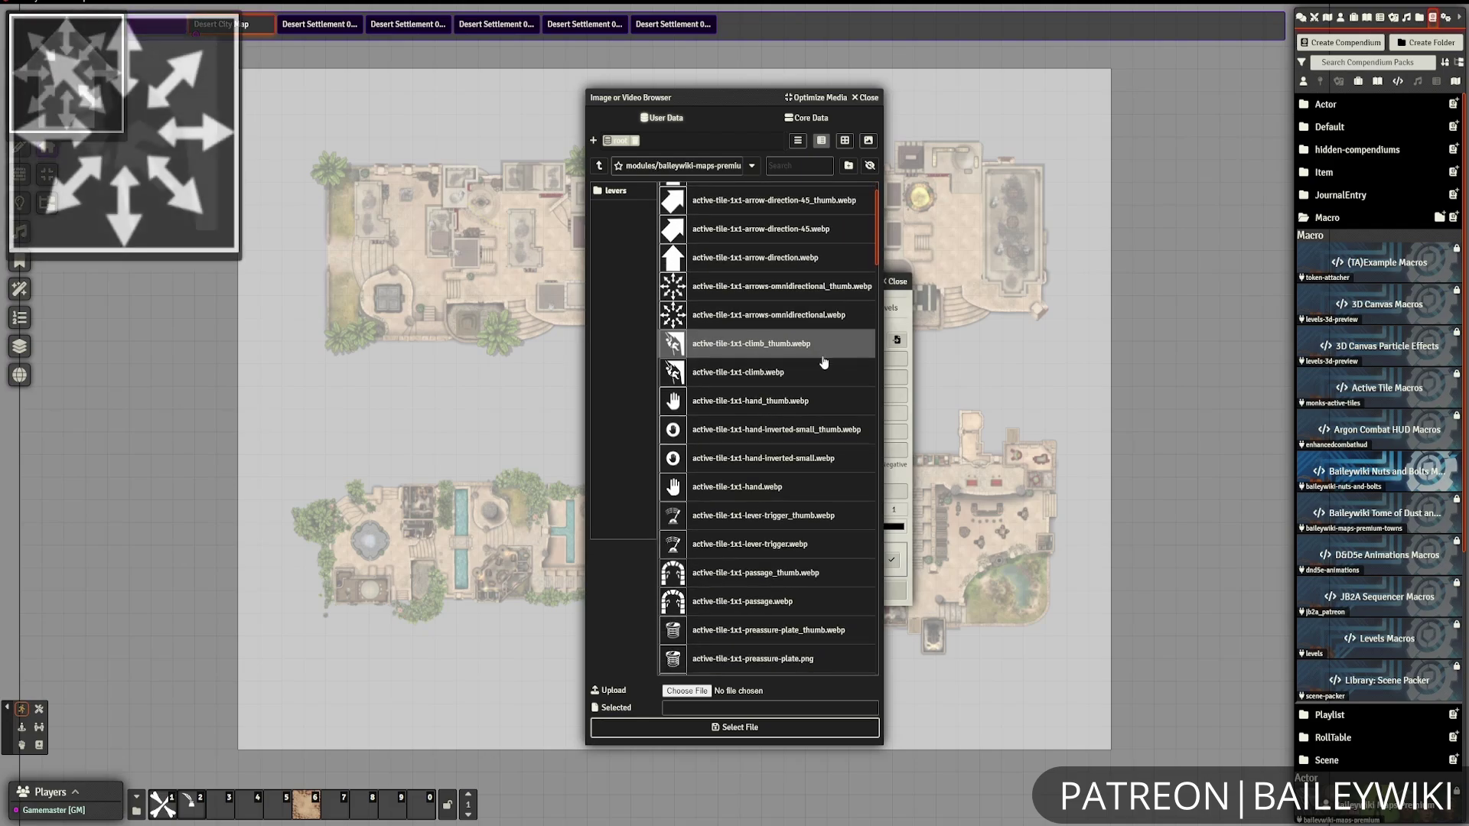
scroll(841, 428, down, 10)
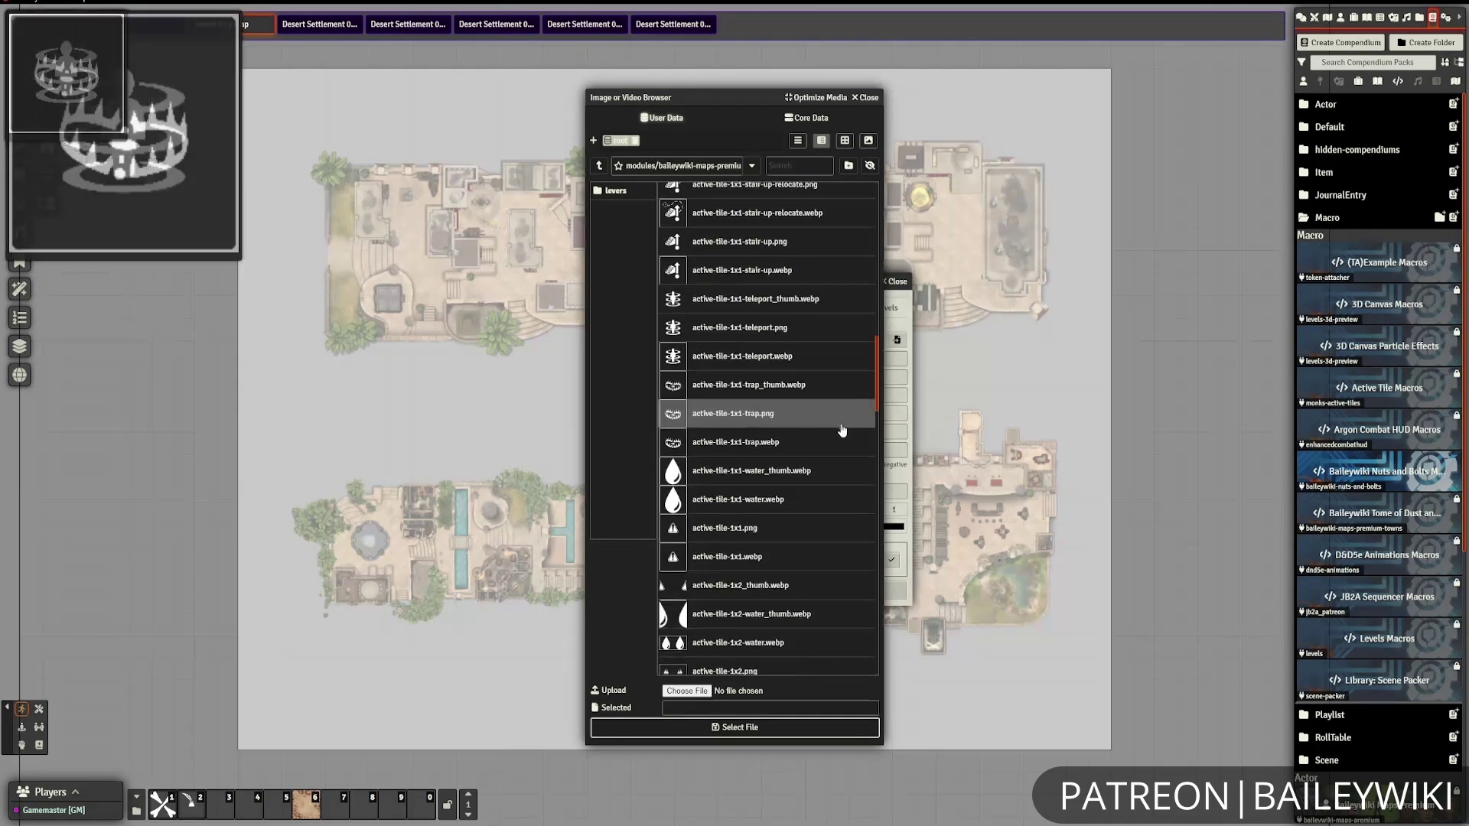
scroll(841, 429, down, 10)
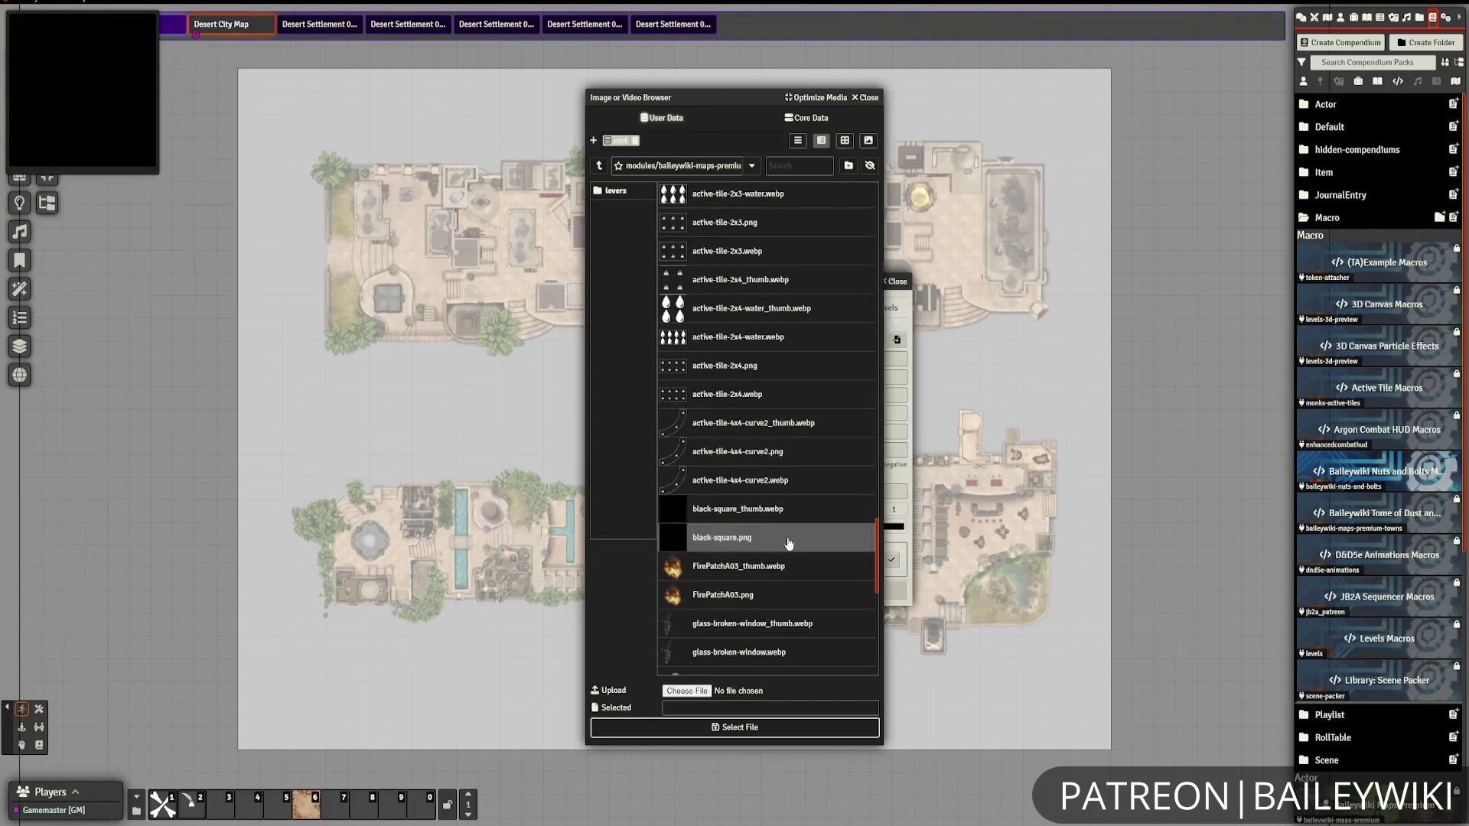
click(788, 539)
click(735, 726)
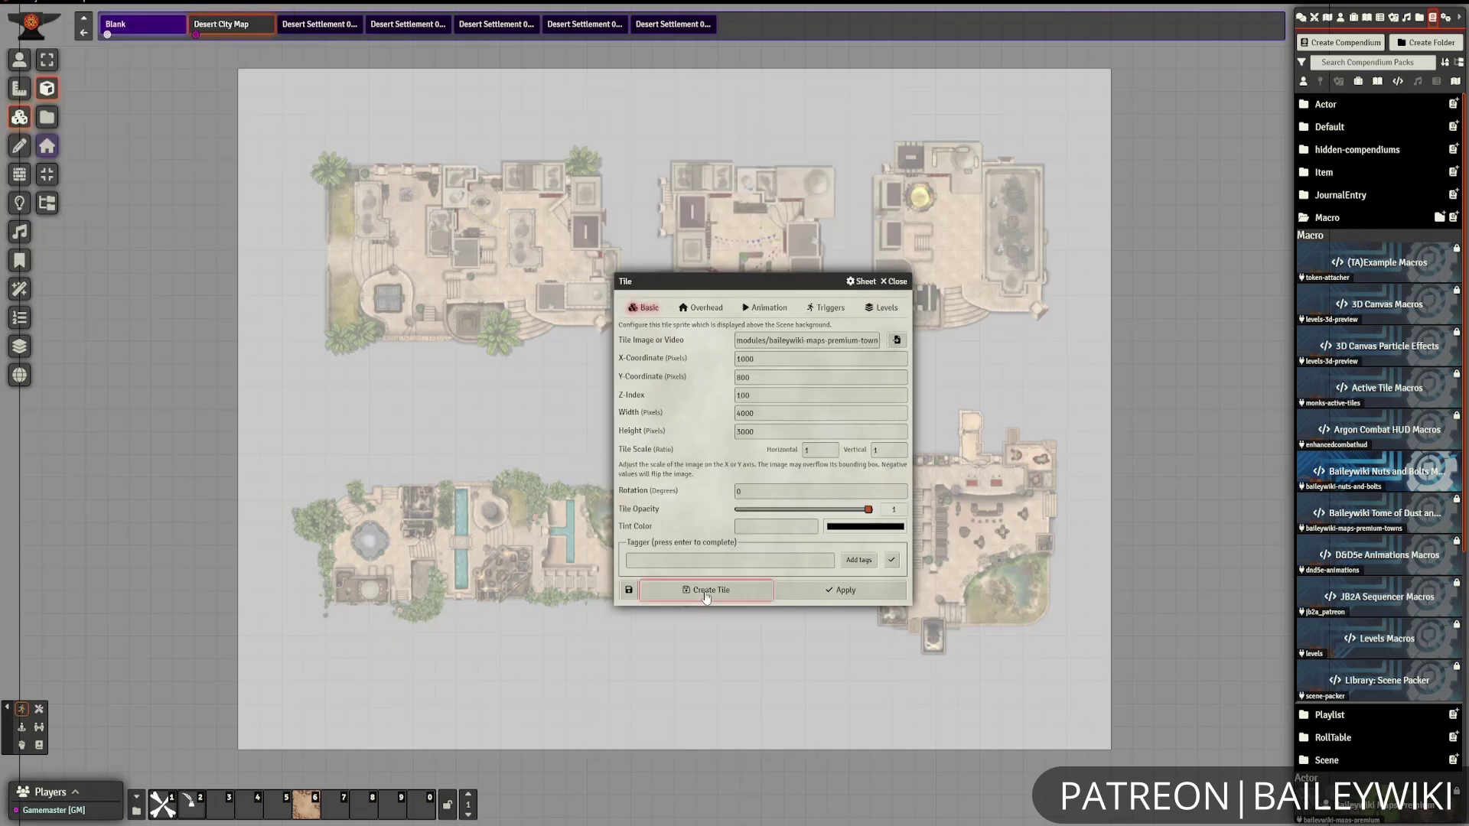
click(705, 596)
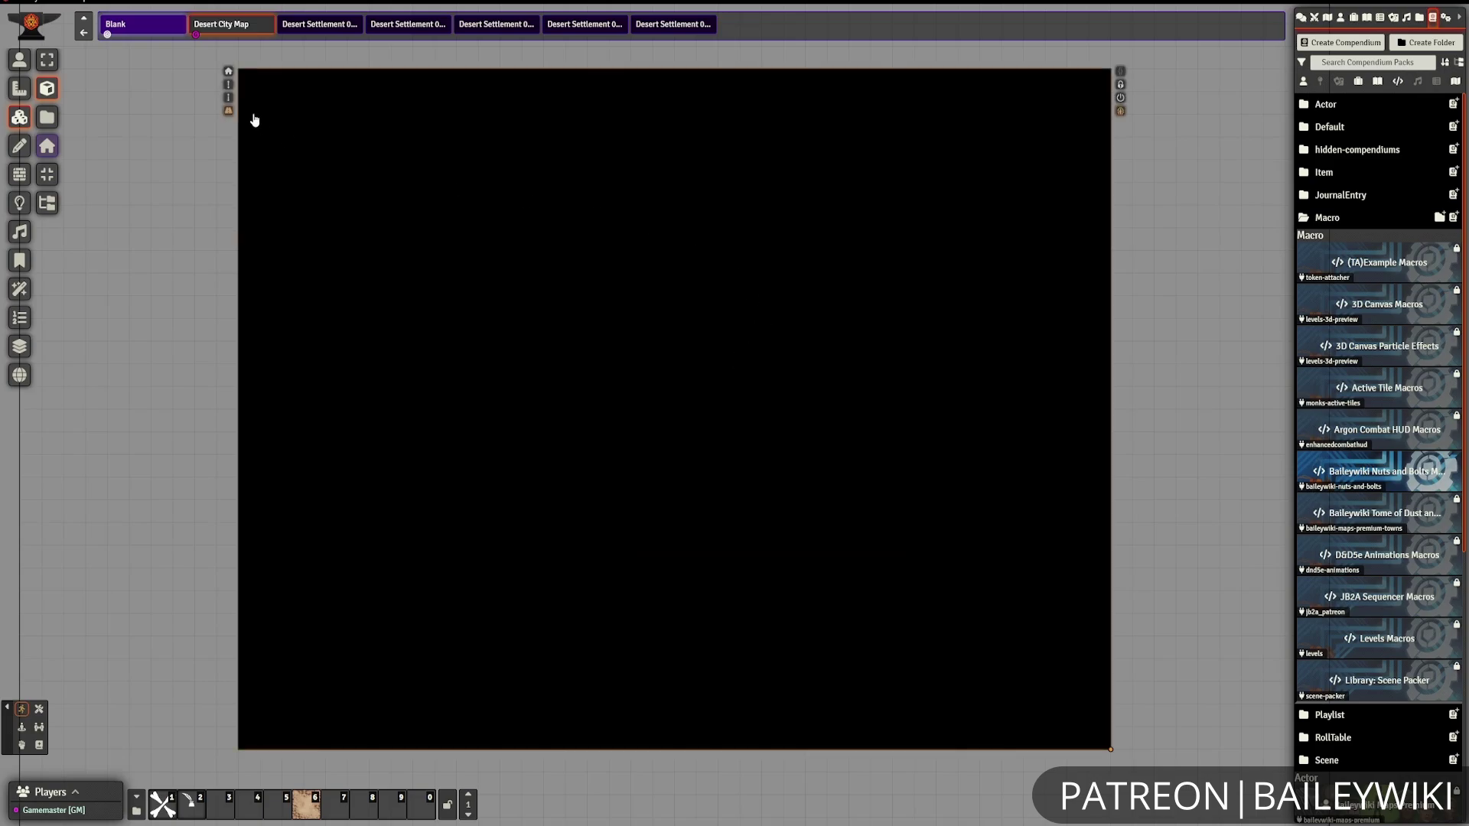
Re-roll the Random Overlay Terrain (Desert) macro until a pleasing sand-dune pattern appears.
click(304, 814)
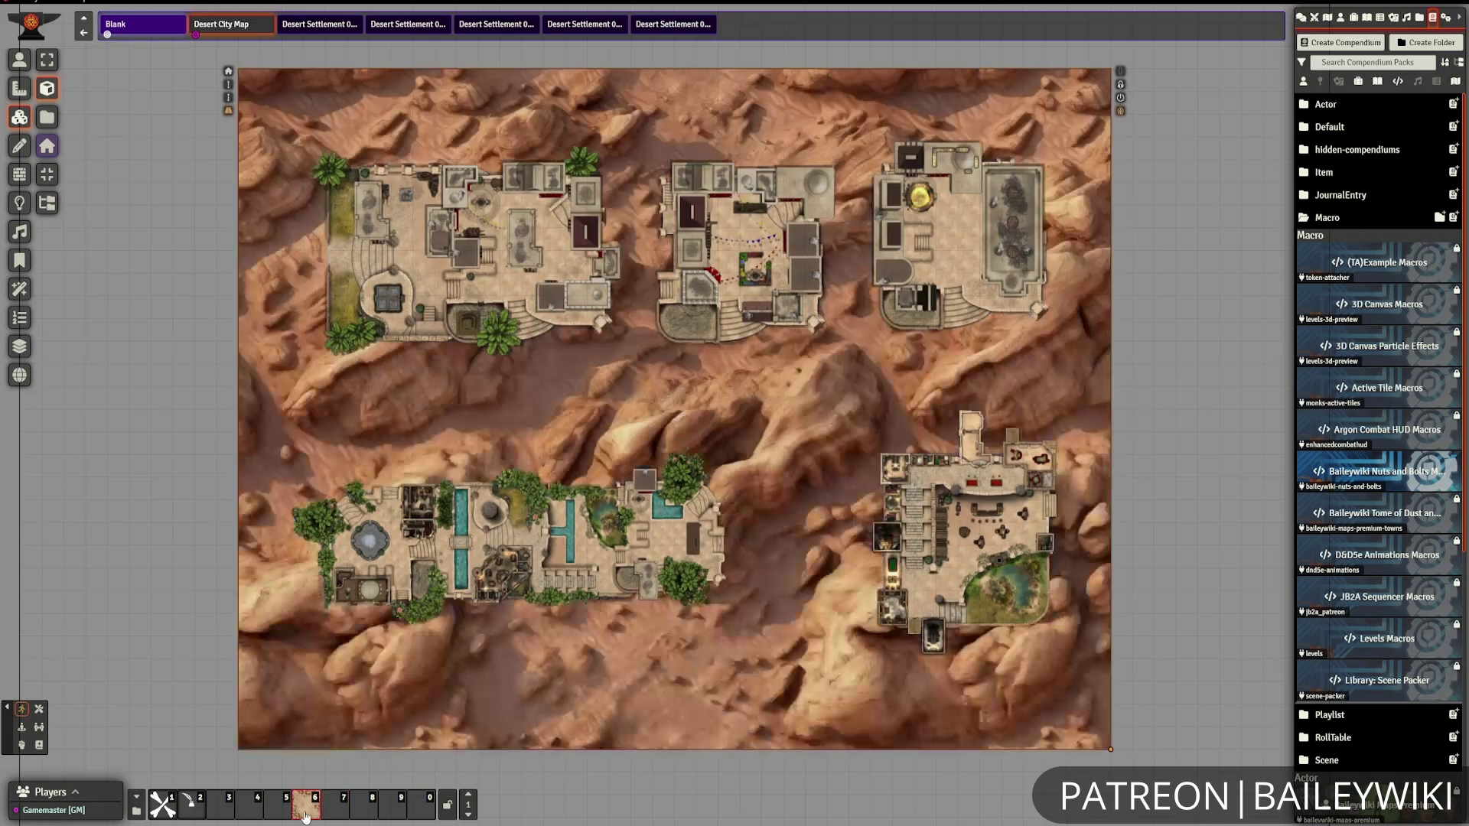
click(305, 815)
click(306, 814)
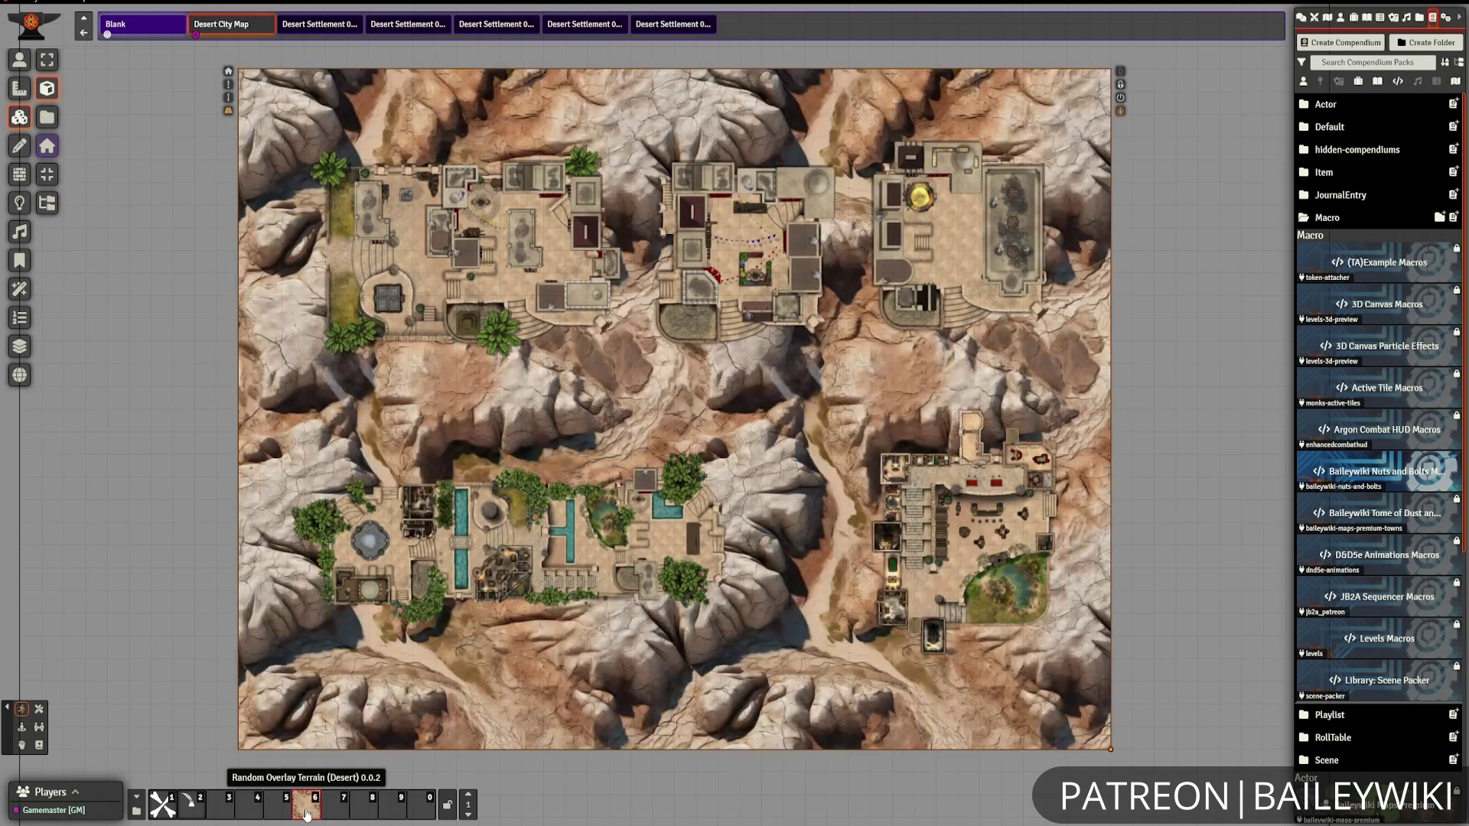
click(306, 815)
click(306, 814)
click(306, 815)
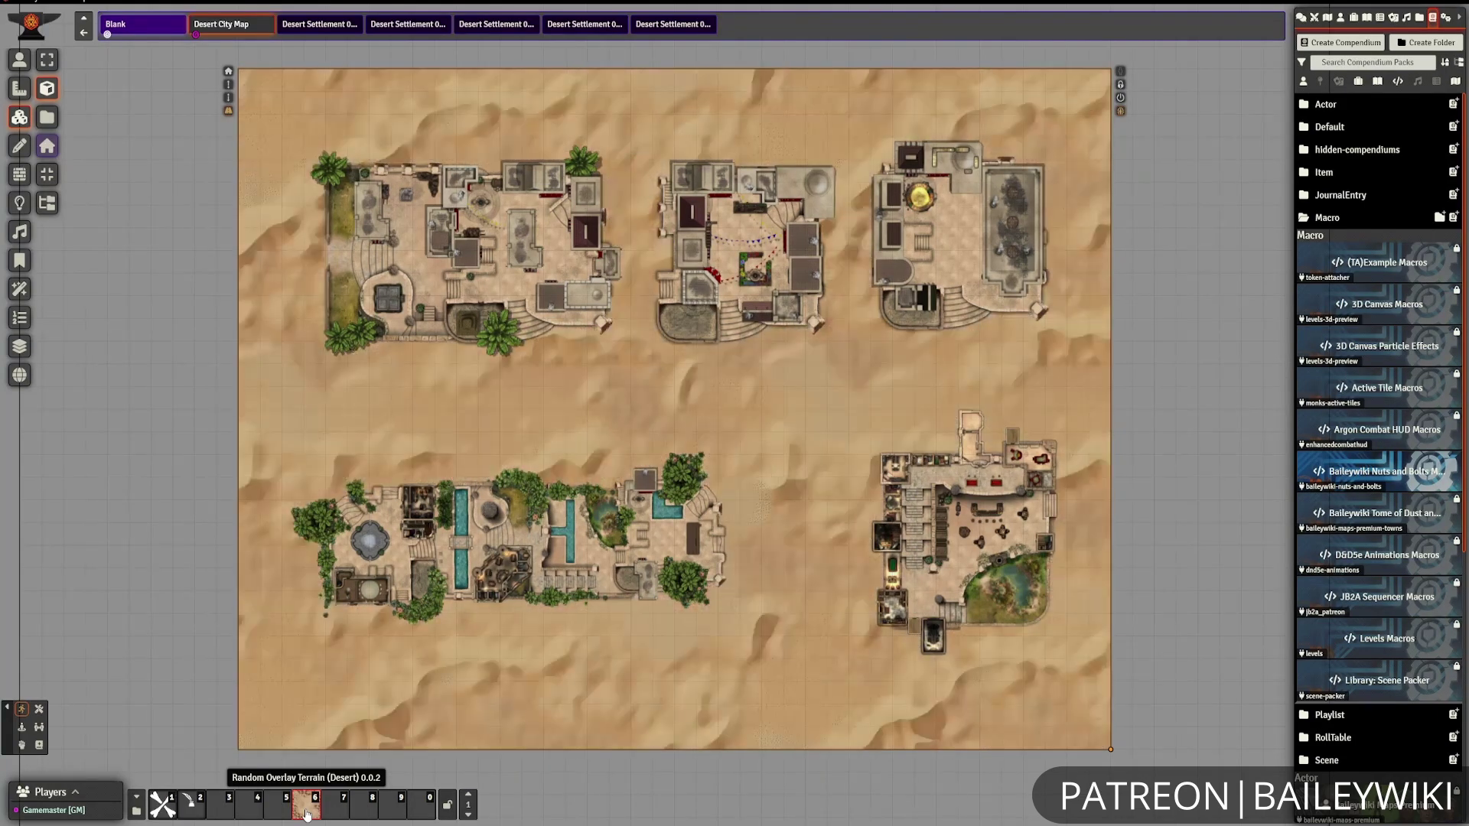
click(306, 815)
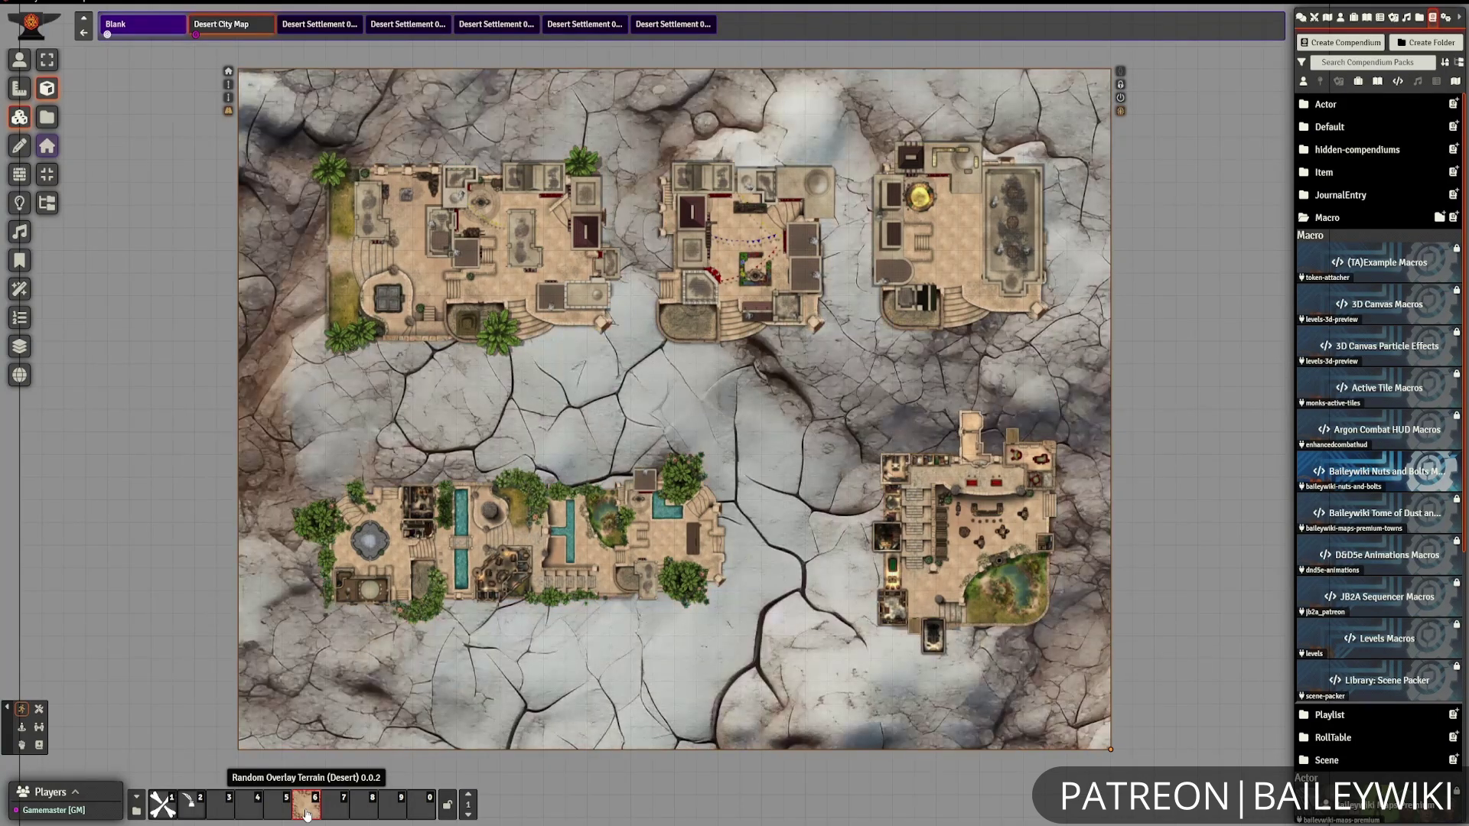
click(306, 814)
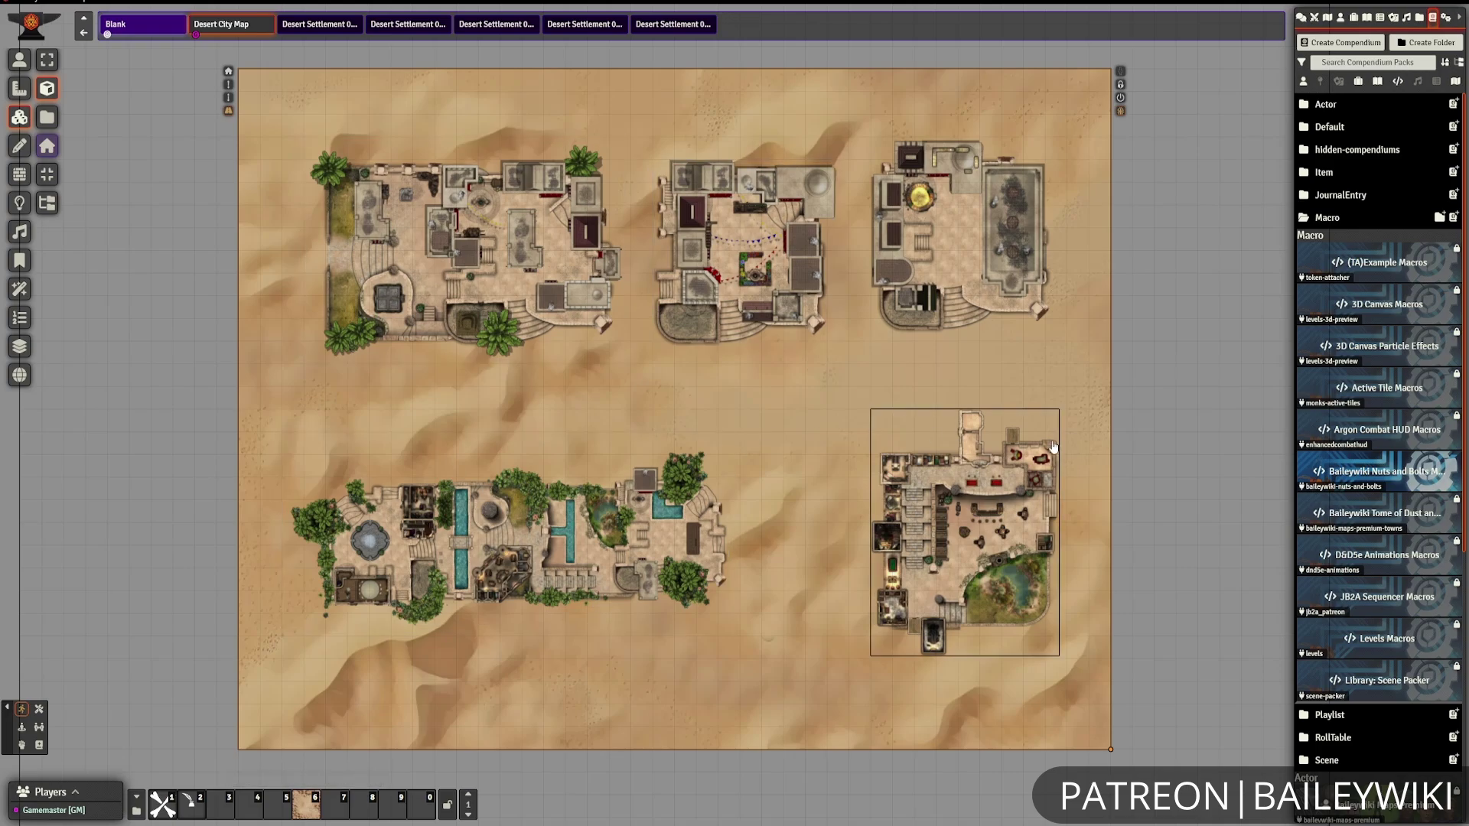
Dismiss the accidental new tile settings and switch to the tile select tool.
double_click(1141, 390)
click(893, 281)
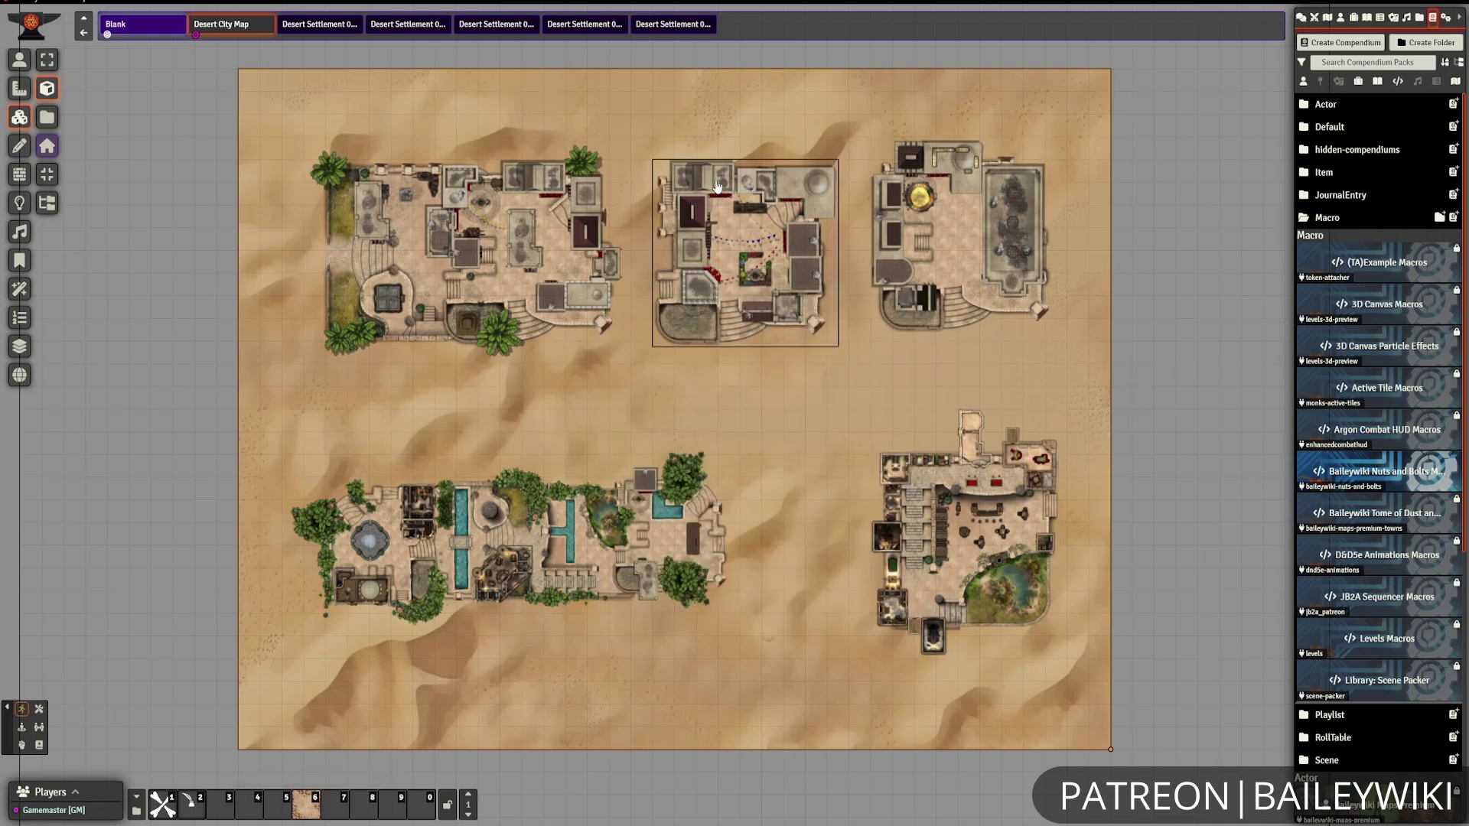
click(57, 60)
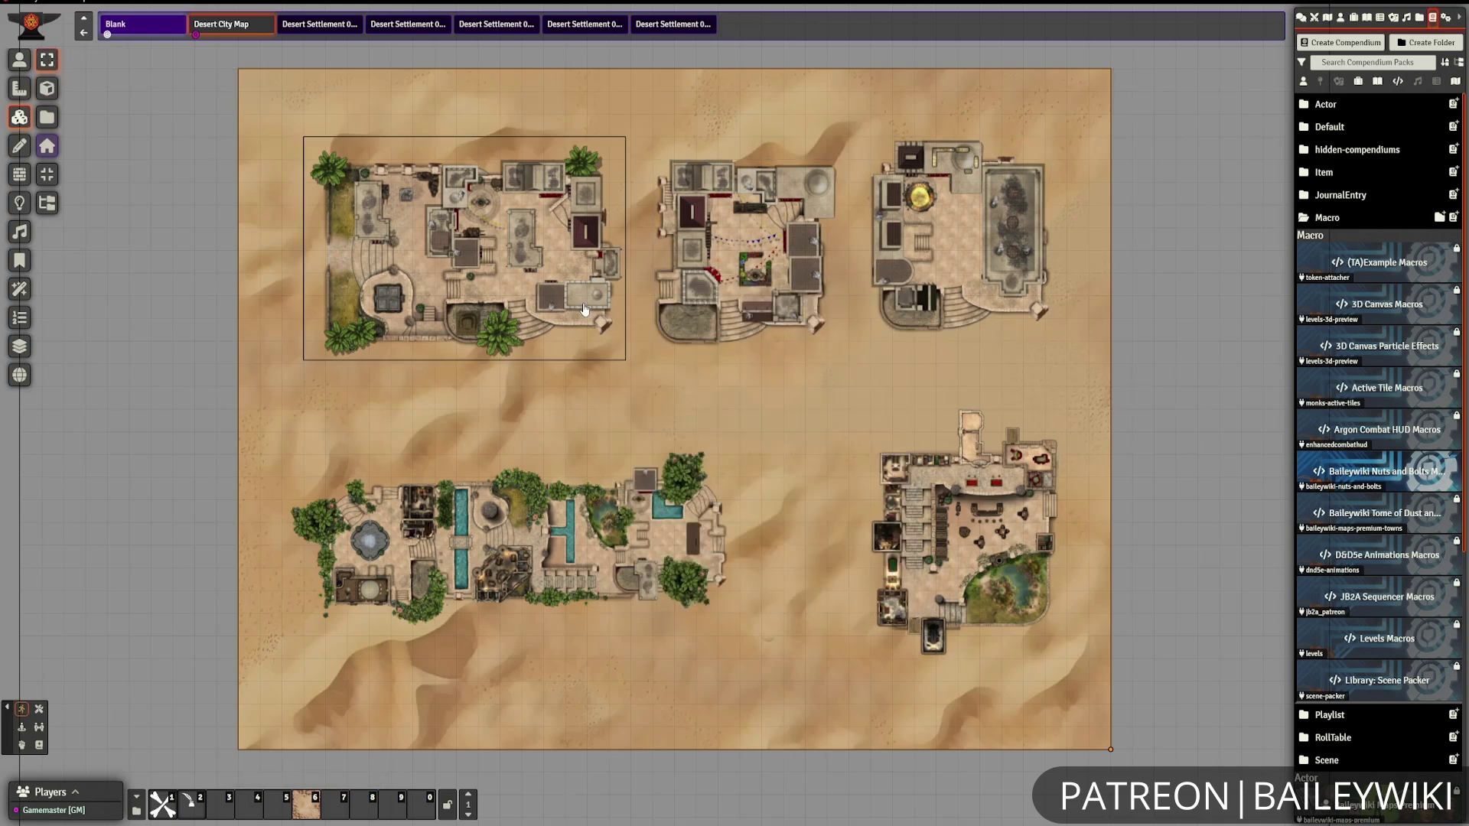